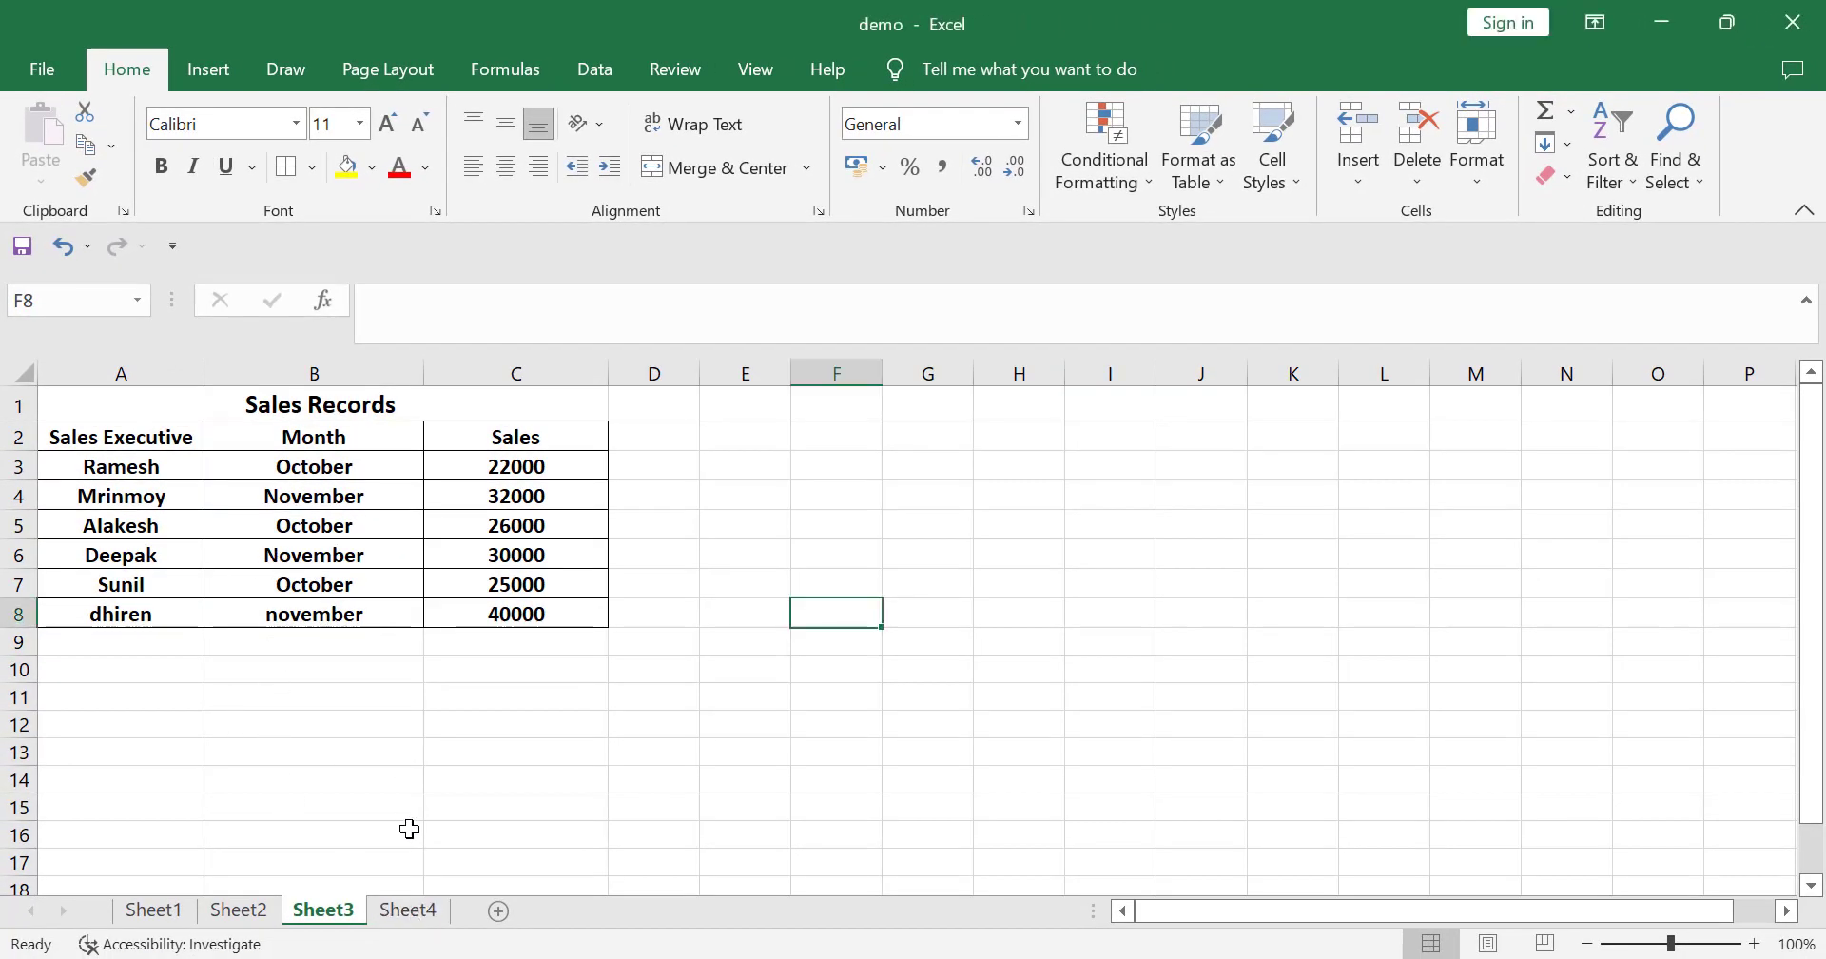
Step: Sort the Sales Records table (A2:C8) on Sheet3 by Month, A to Z
click(410, 911)
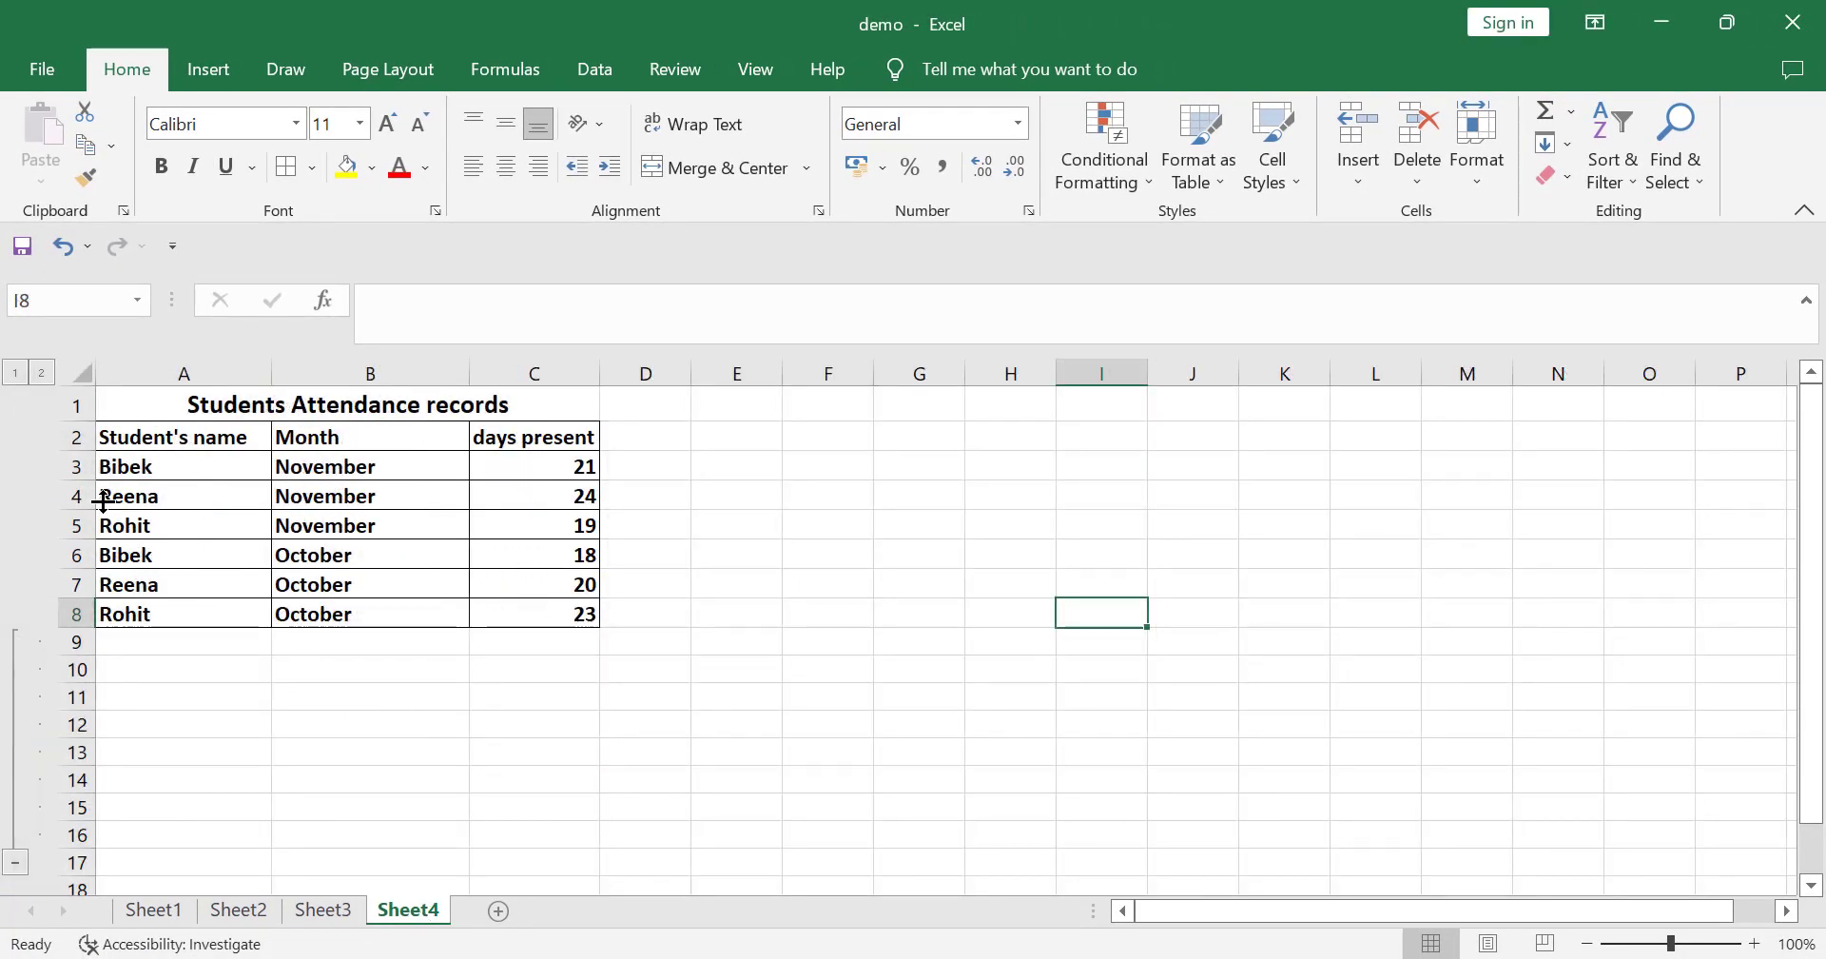
click(335, 915)
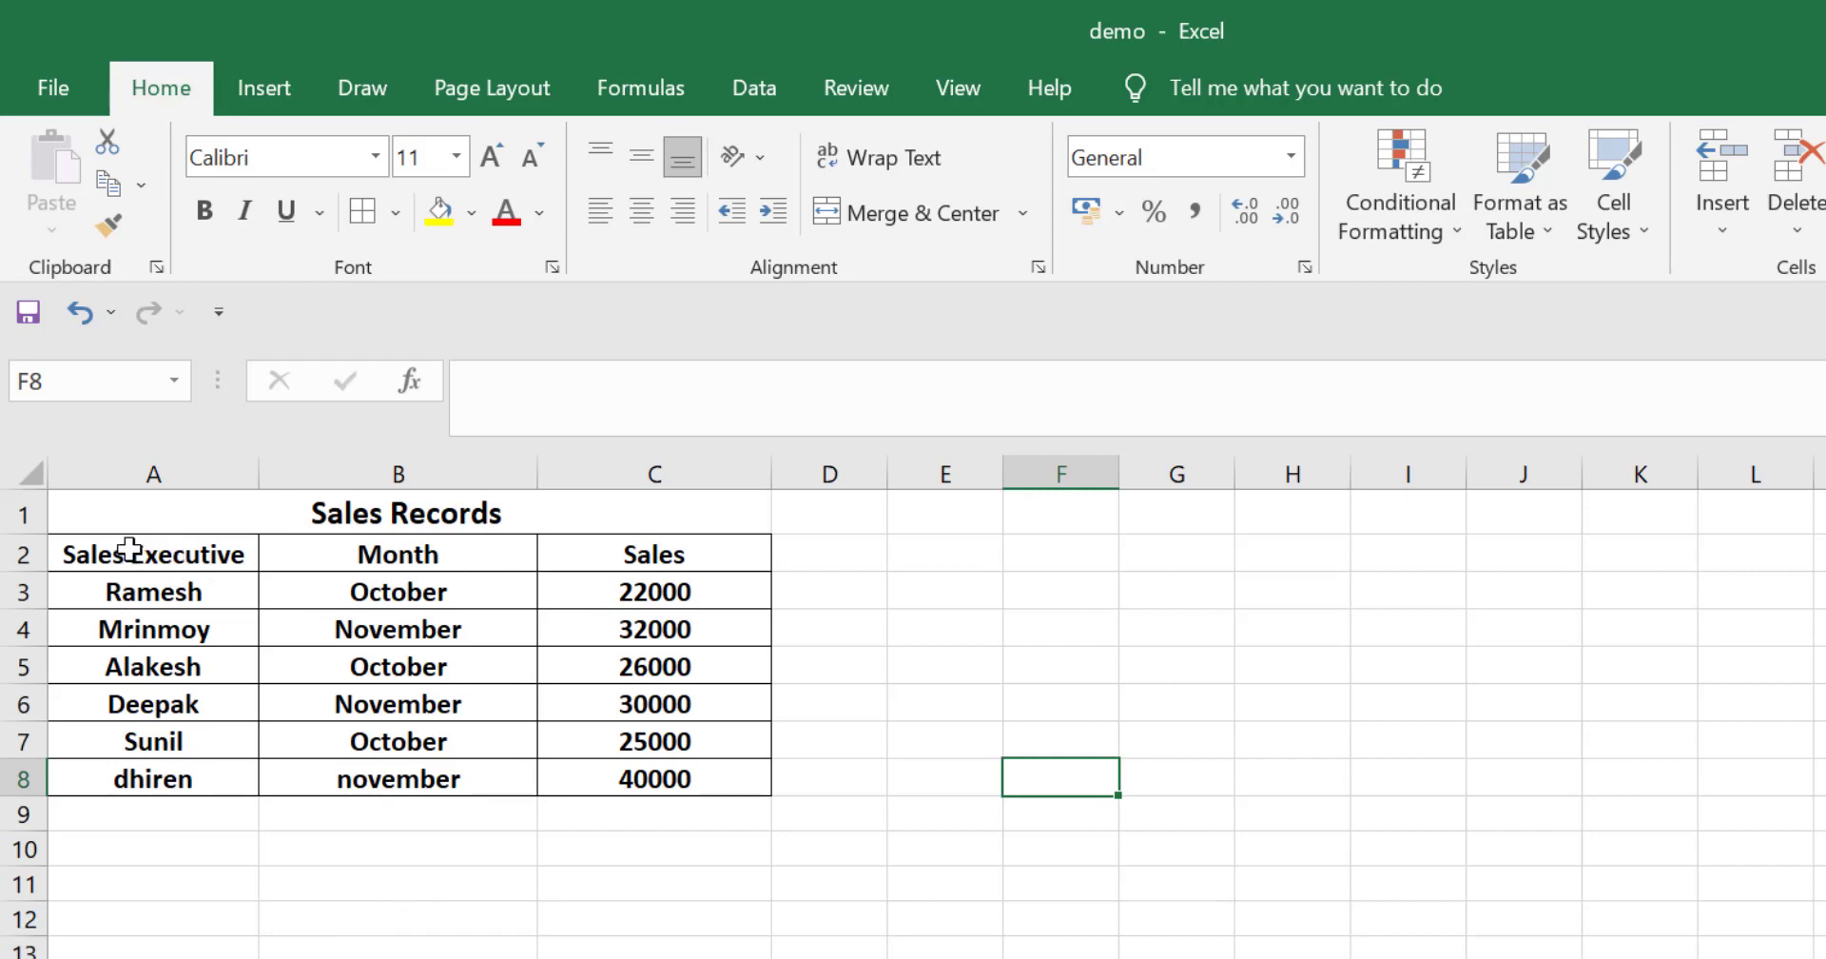
drag(77, 550, 664, 775)
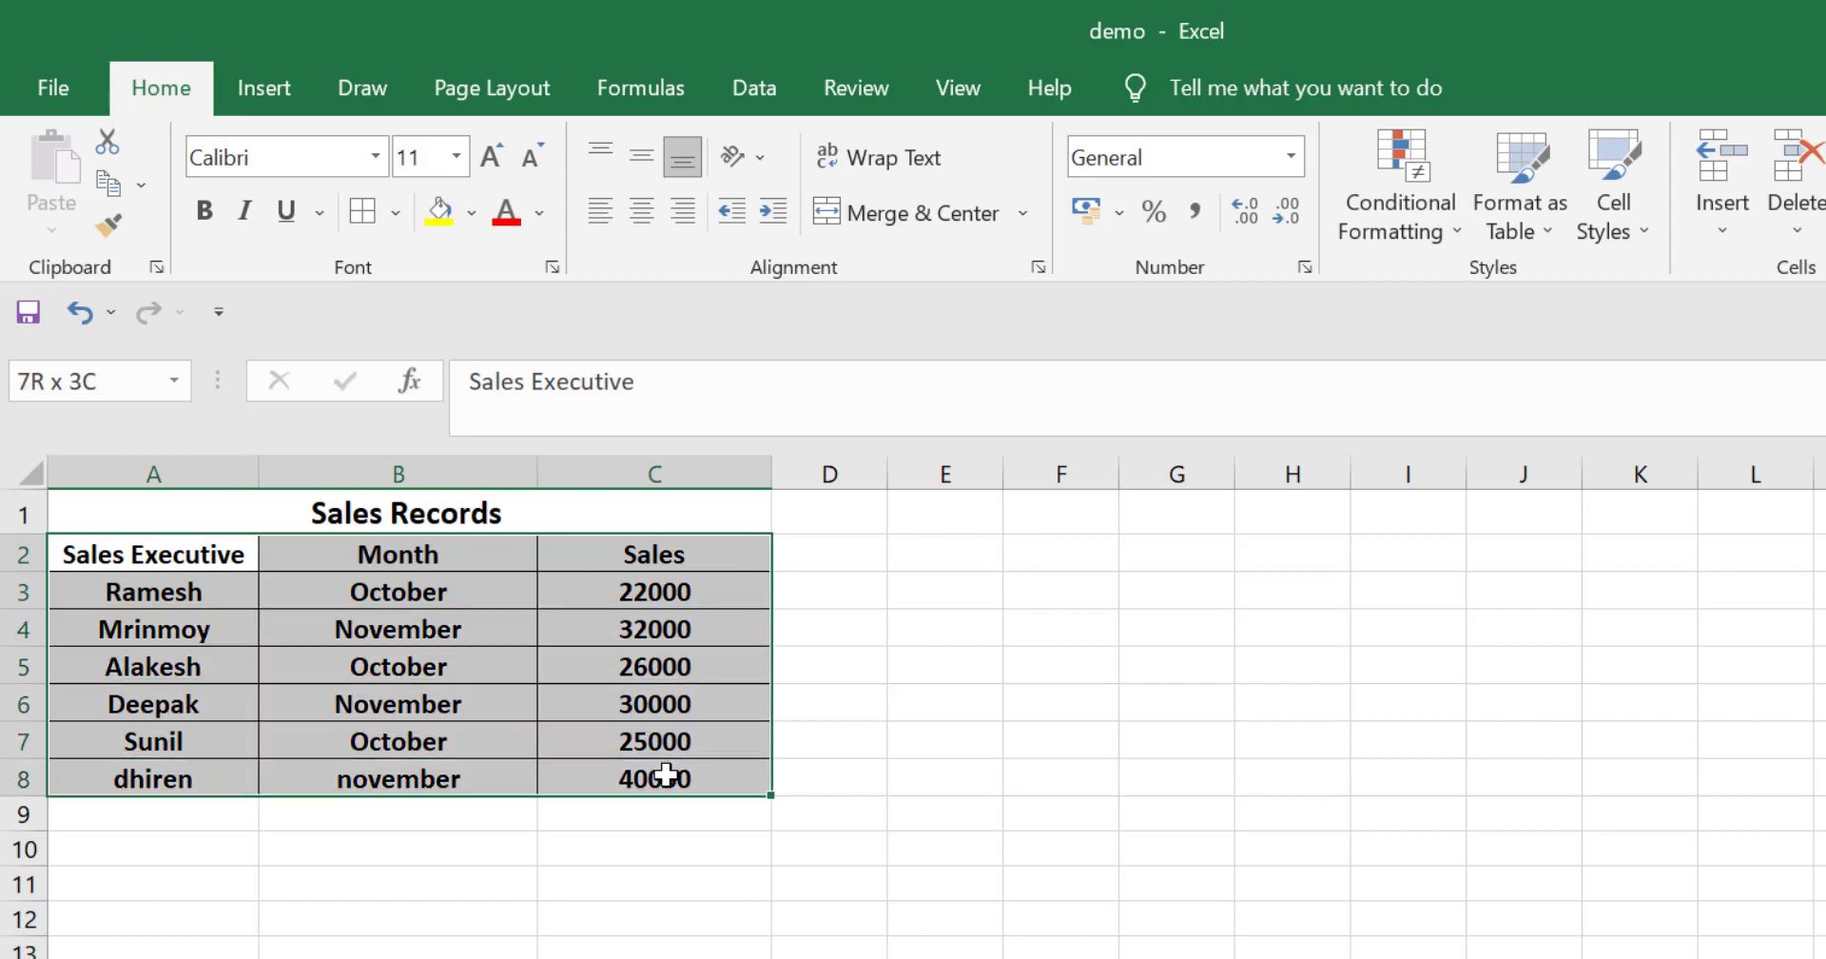
click(754, 87)
click(1040, 171)
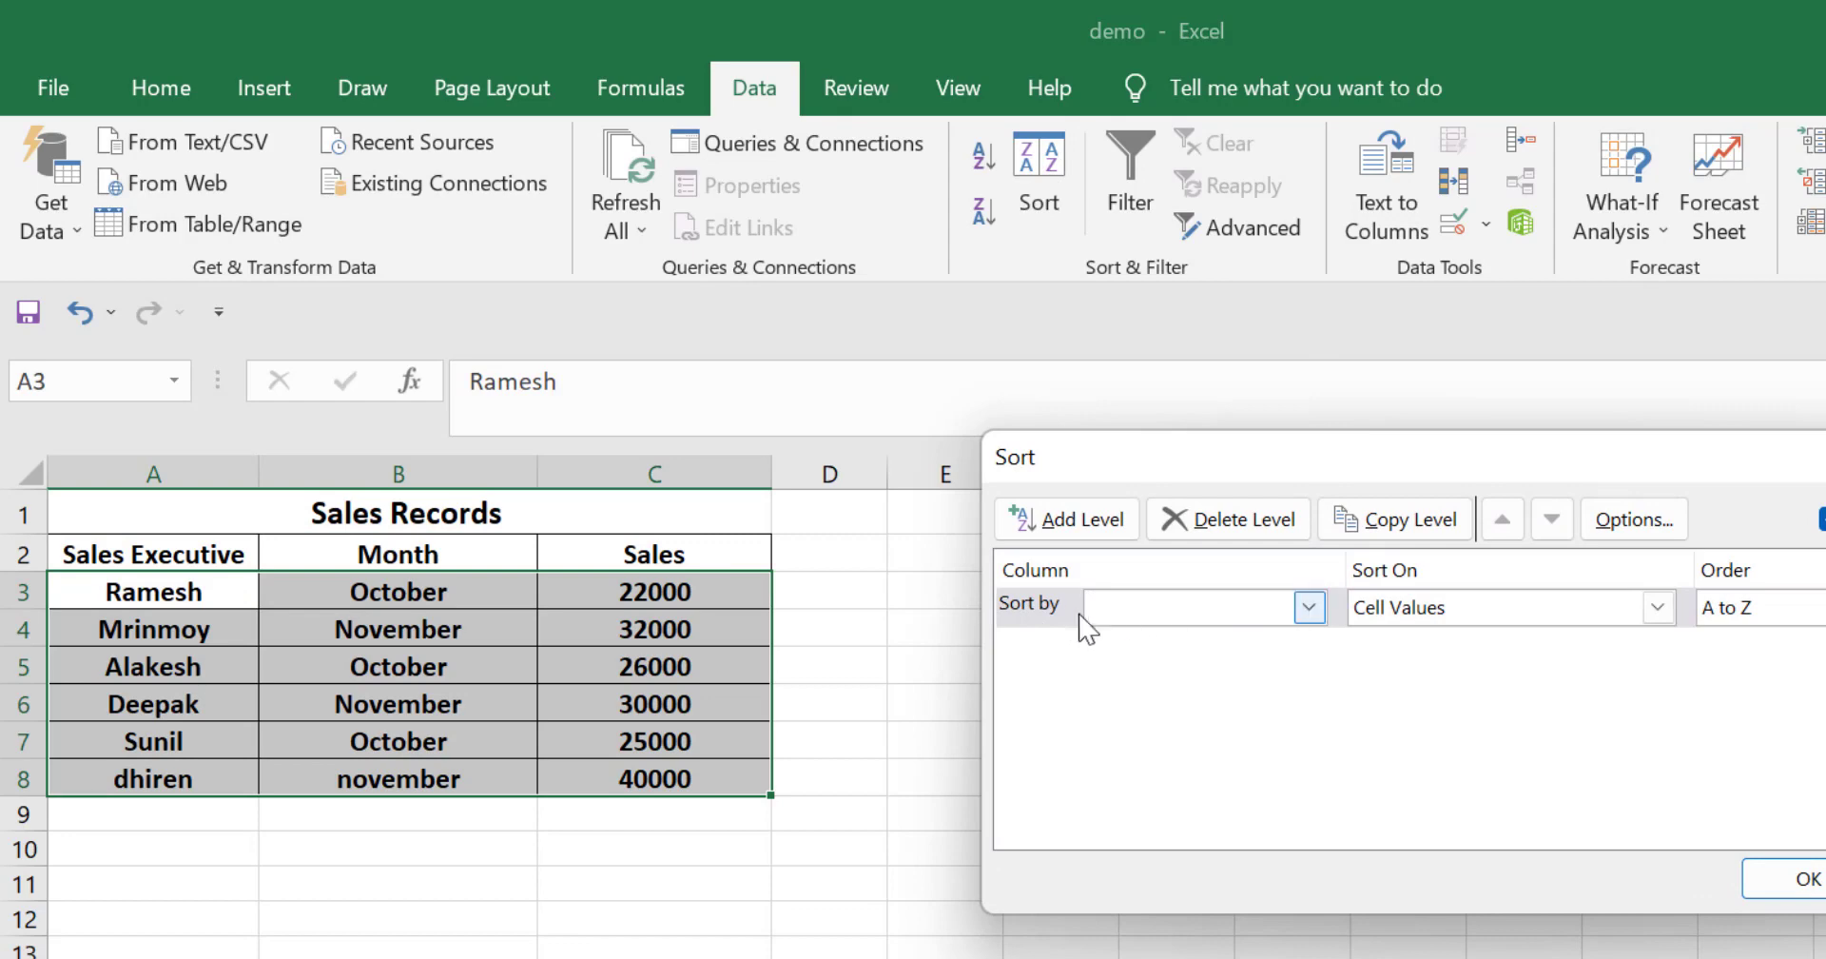
click(1310, 609)
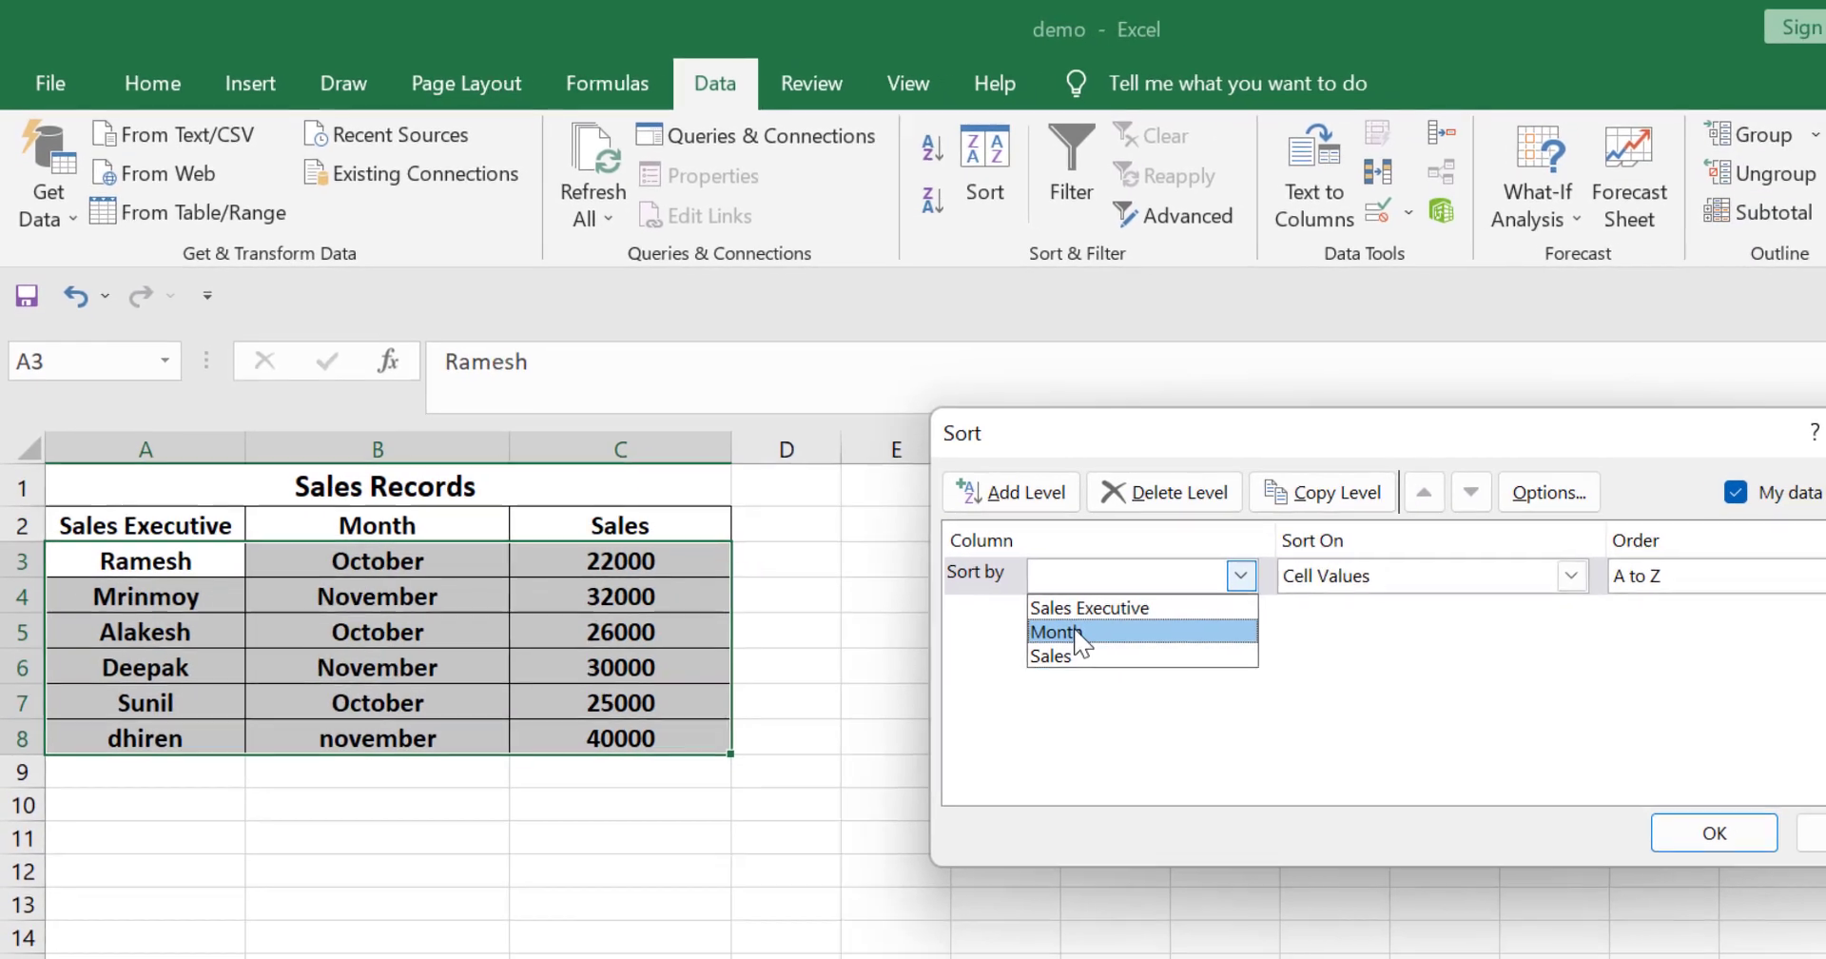
click(1072, 633)
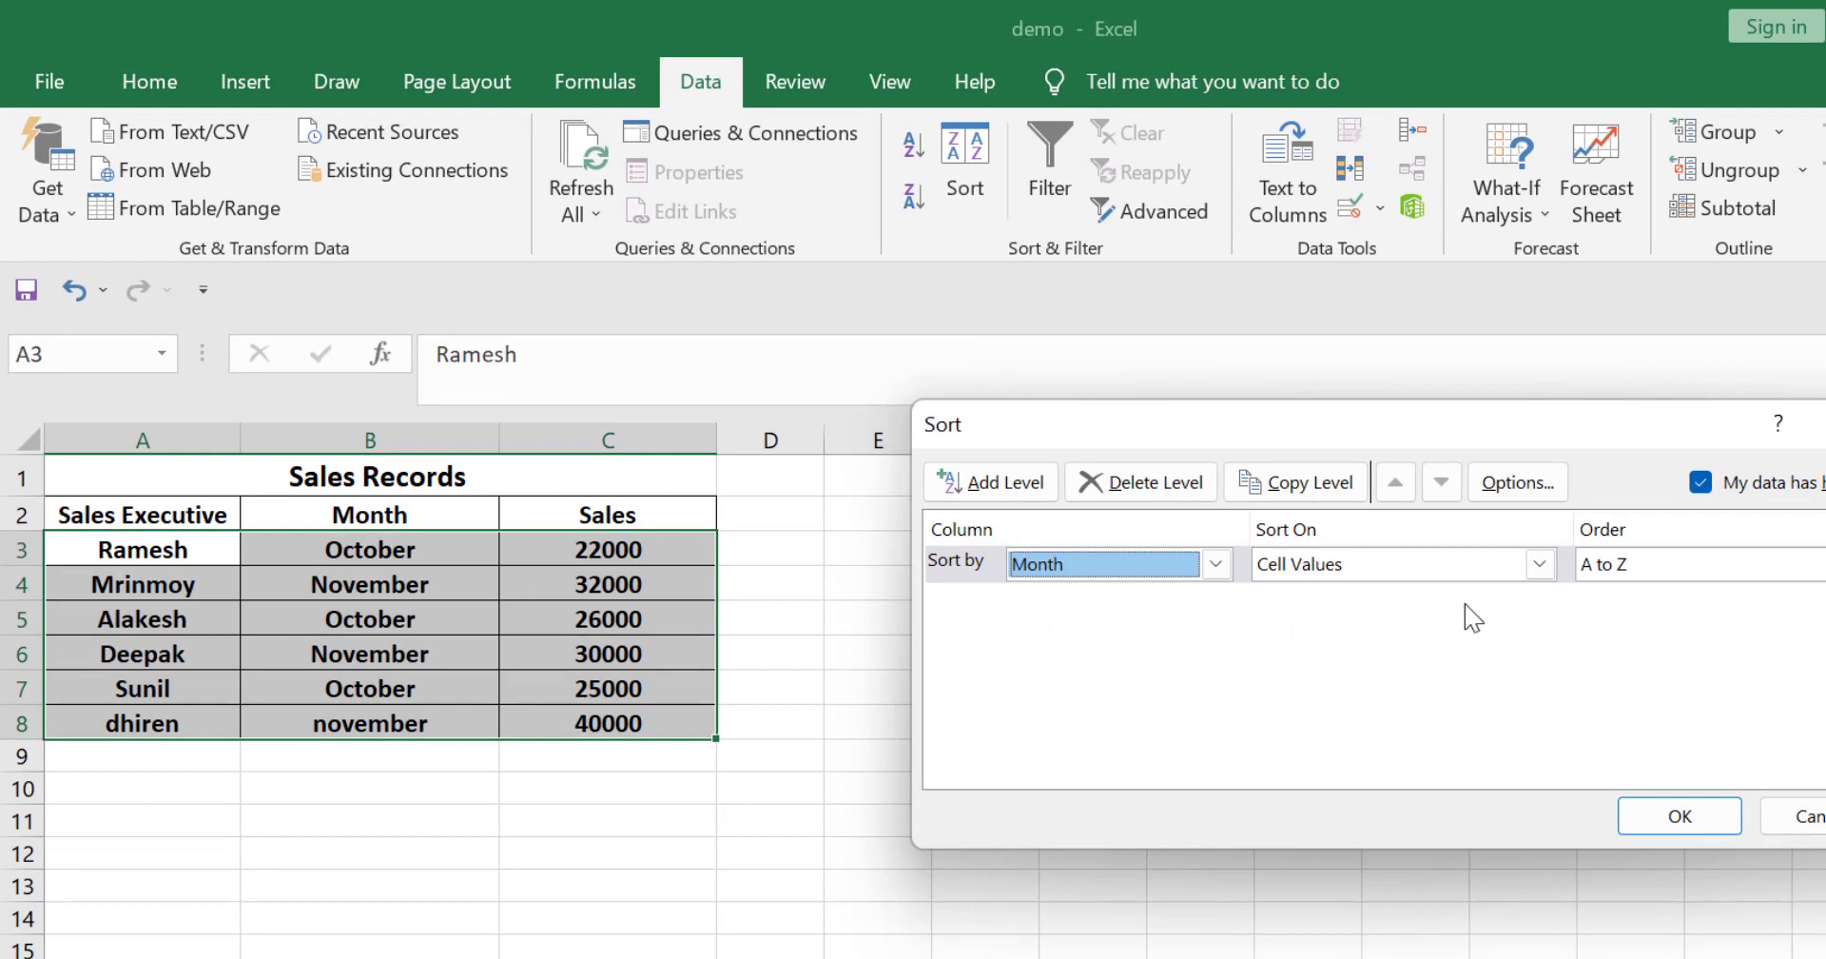
click(1671, 815)
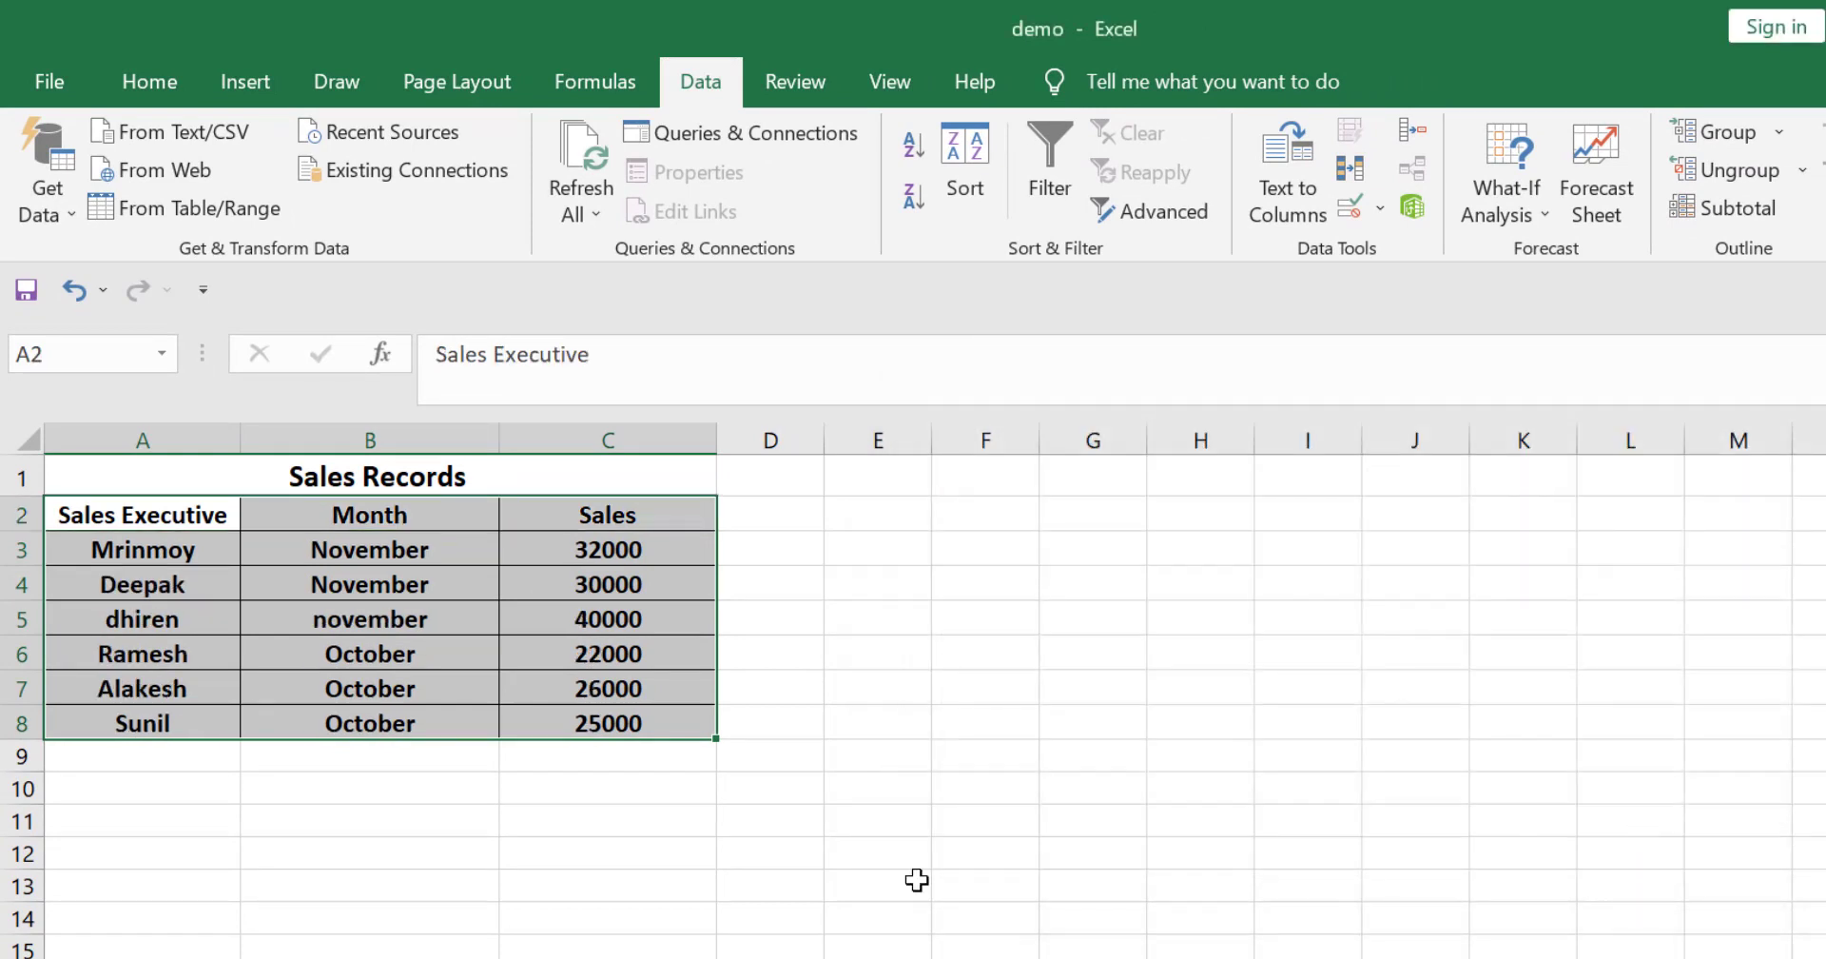
Step: Add subtotals to the table that sum Sales at each change in Month
click(518, 851)
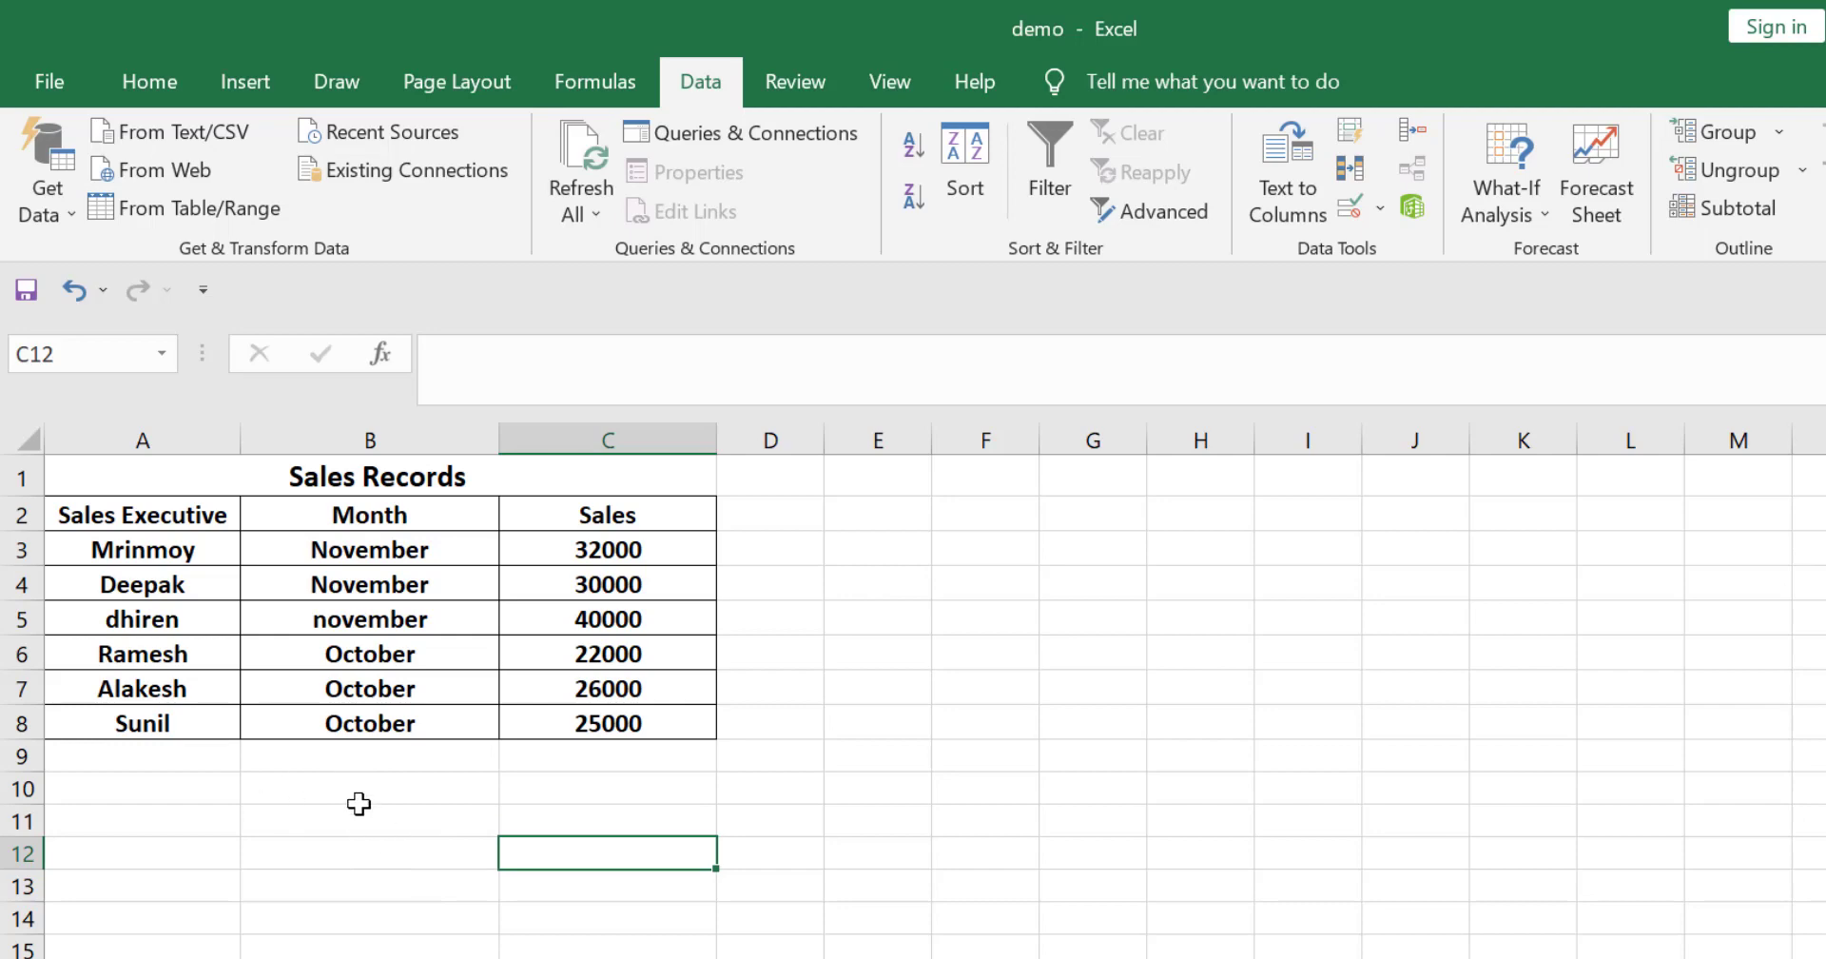
drag(100, 504, 645, 712)
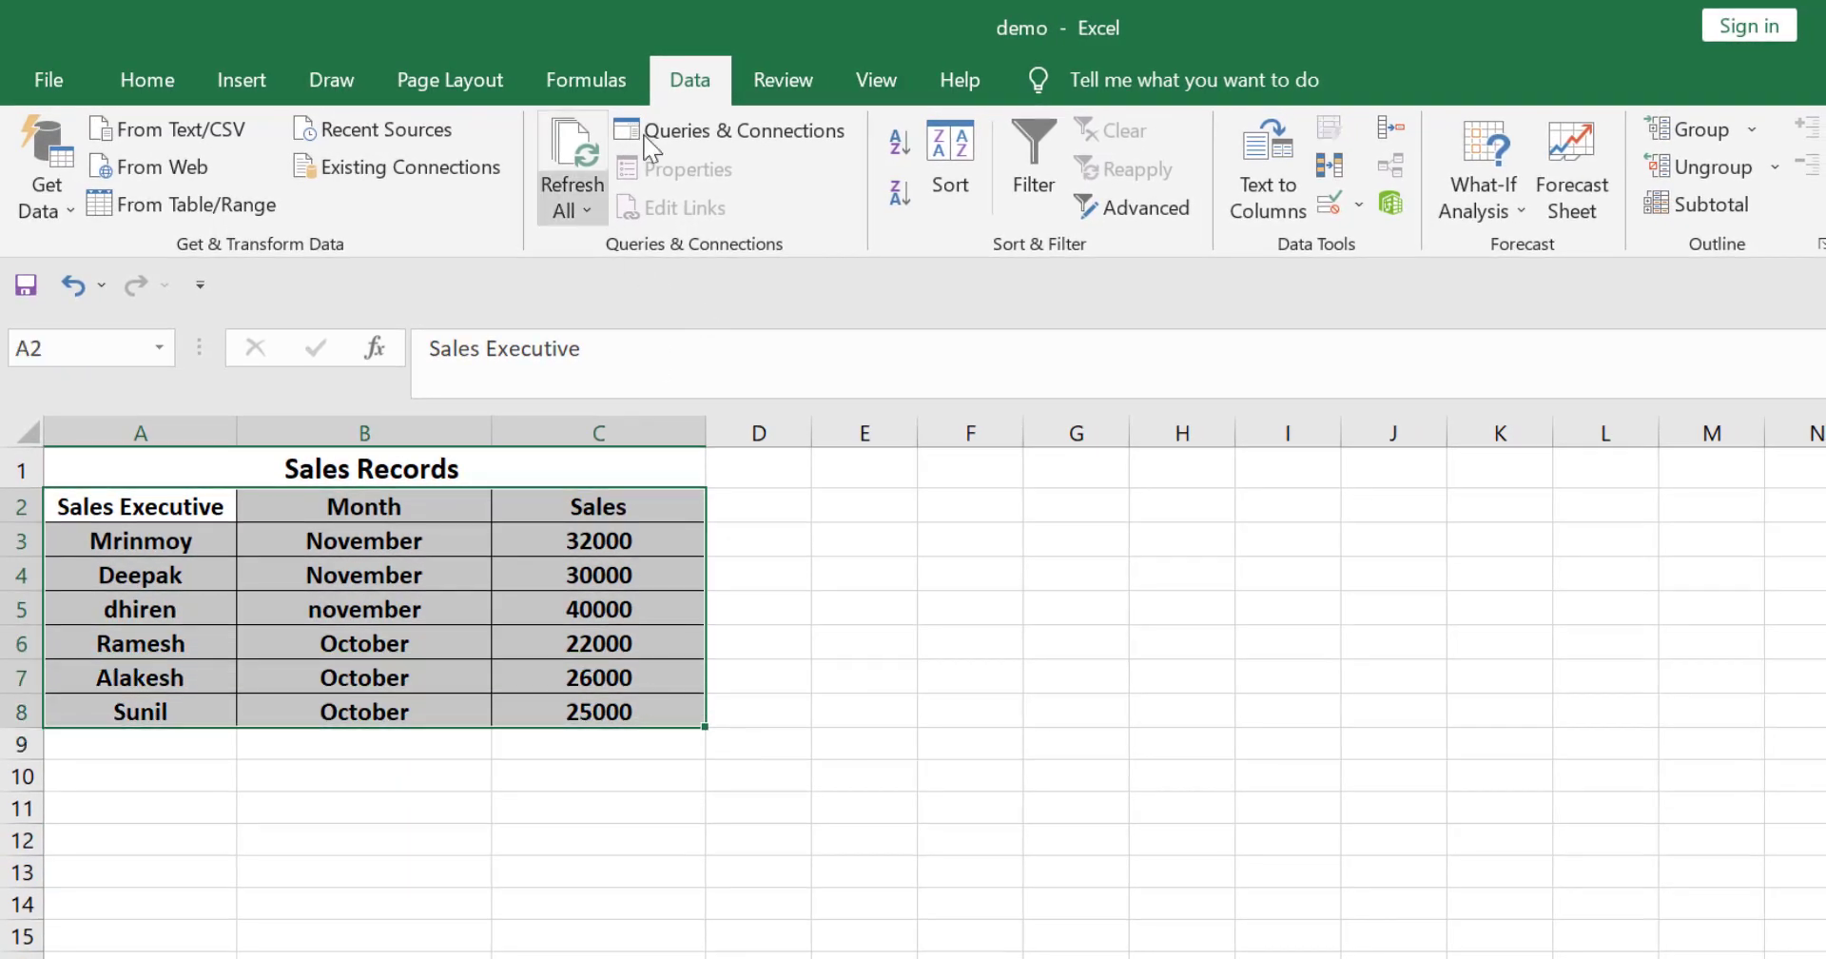
click(1705, 204)
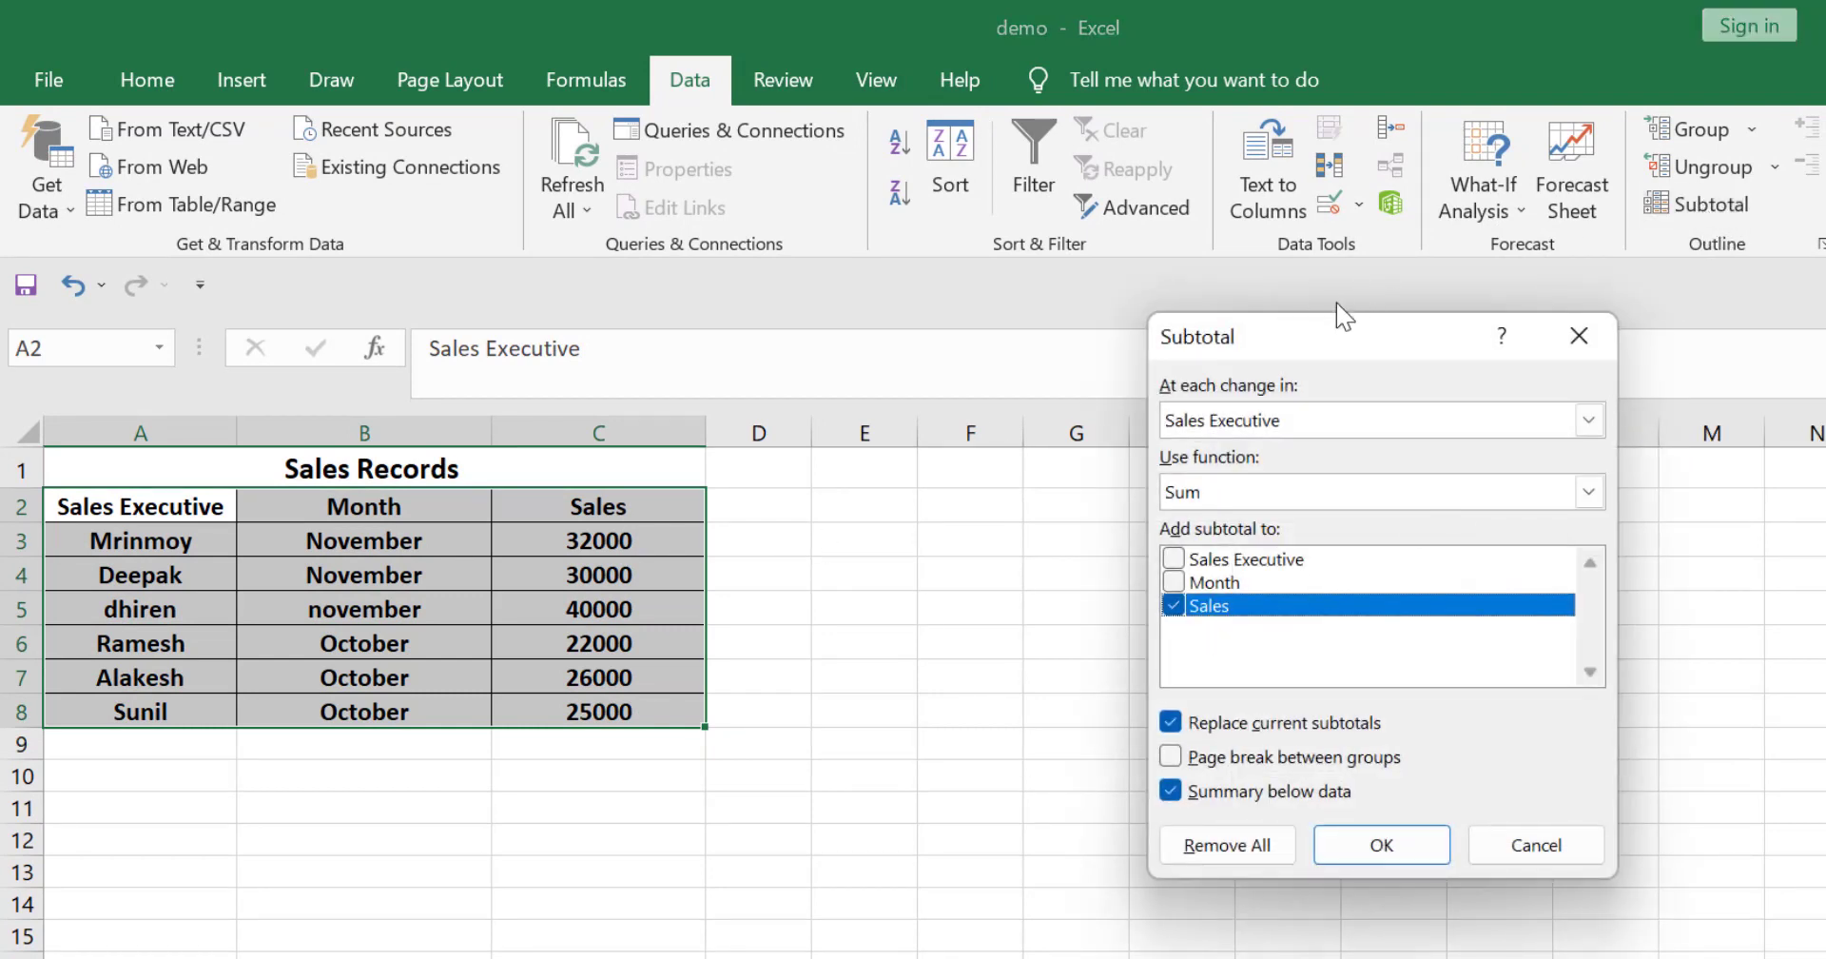
drag(1334, 350, 1217, 407)
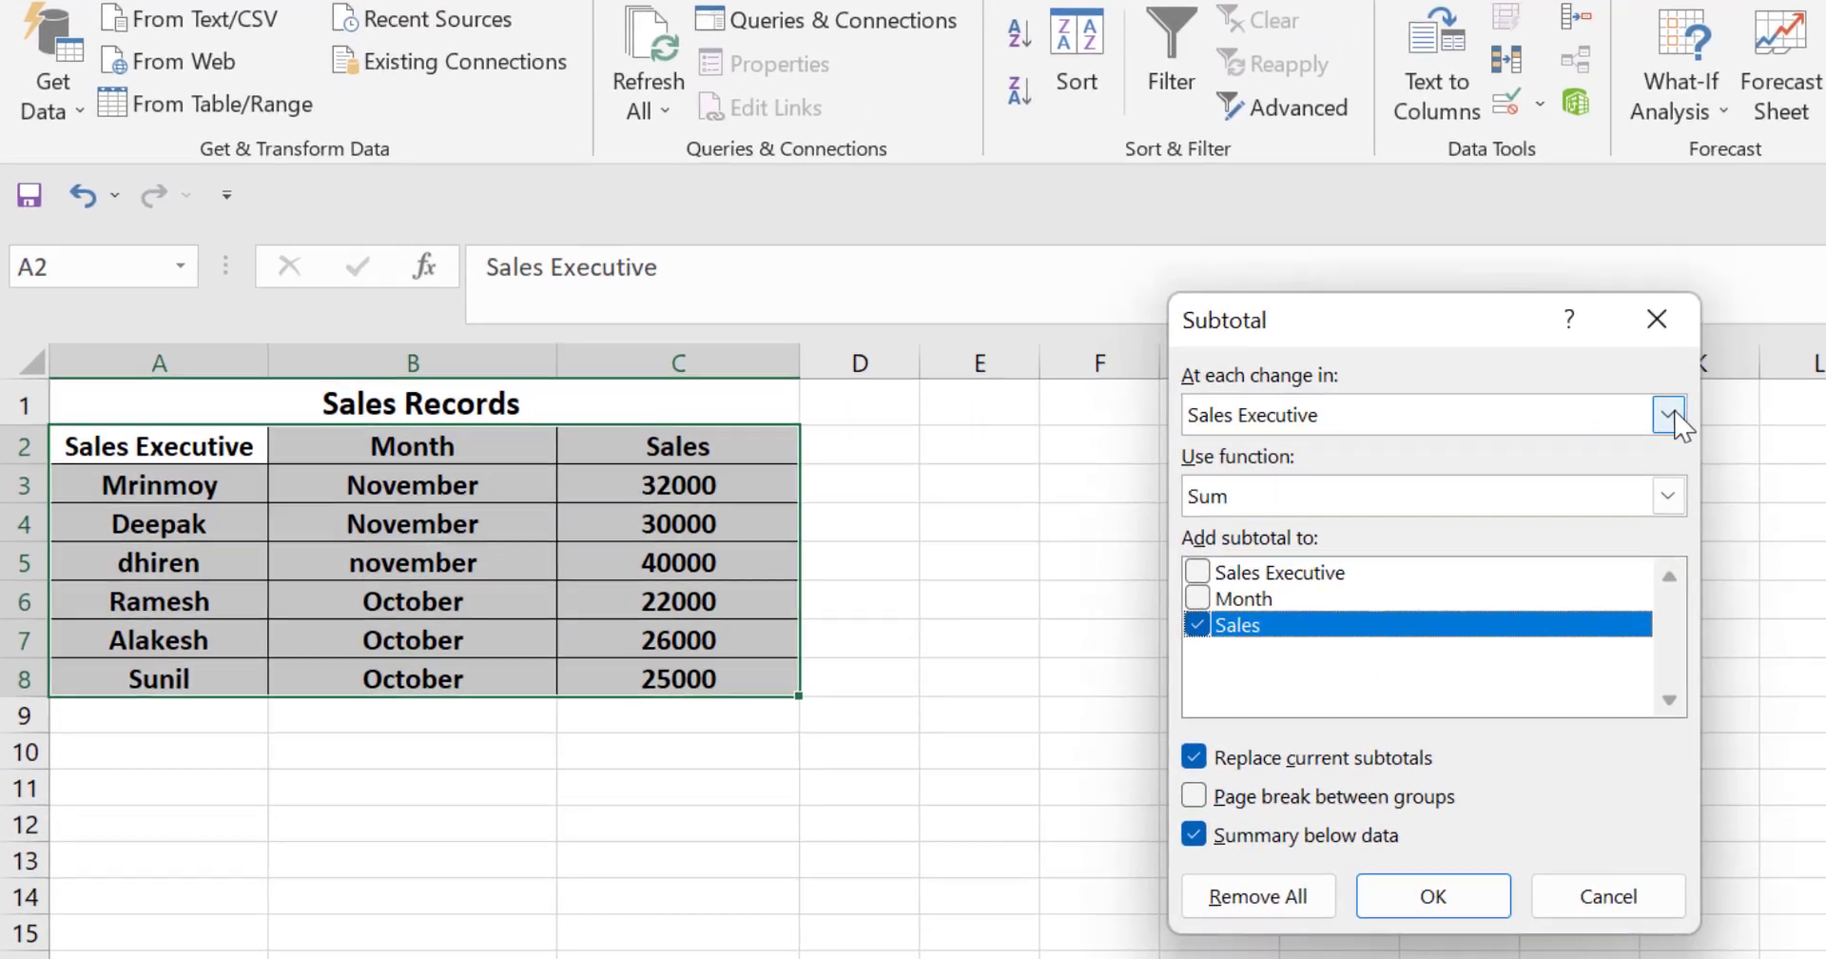
click(1471, 477)
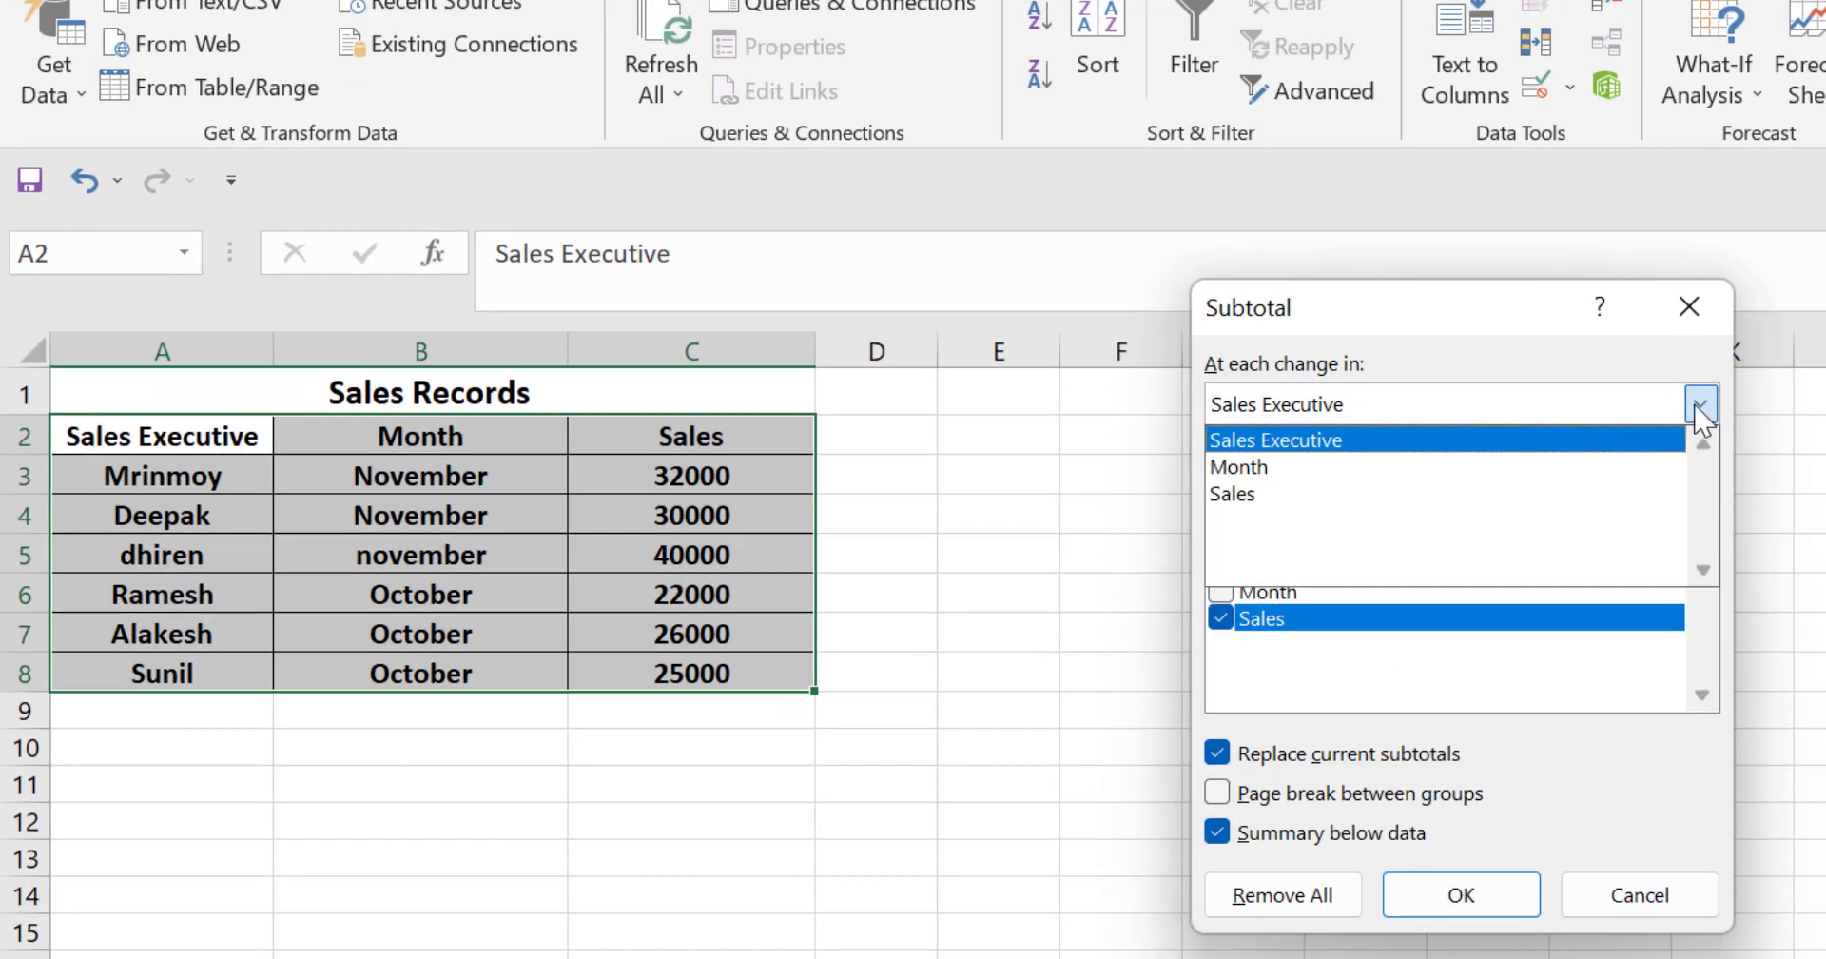
click(1254, 467)
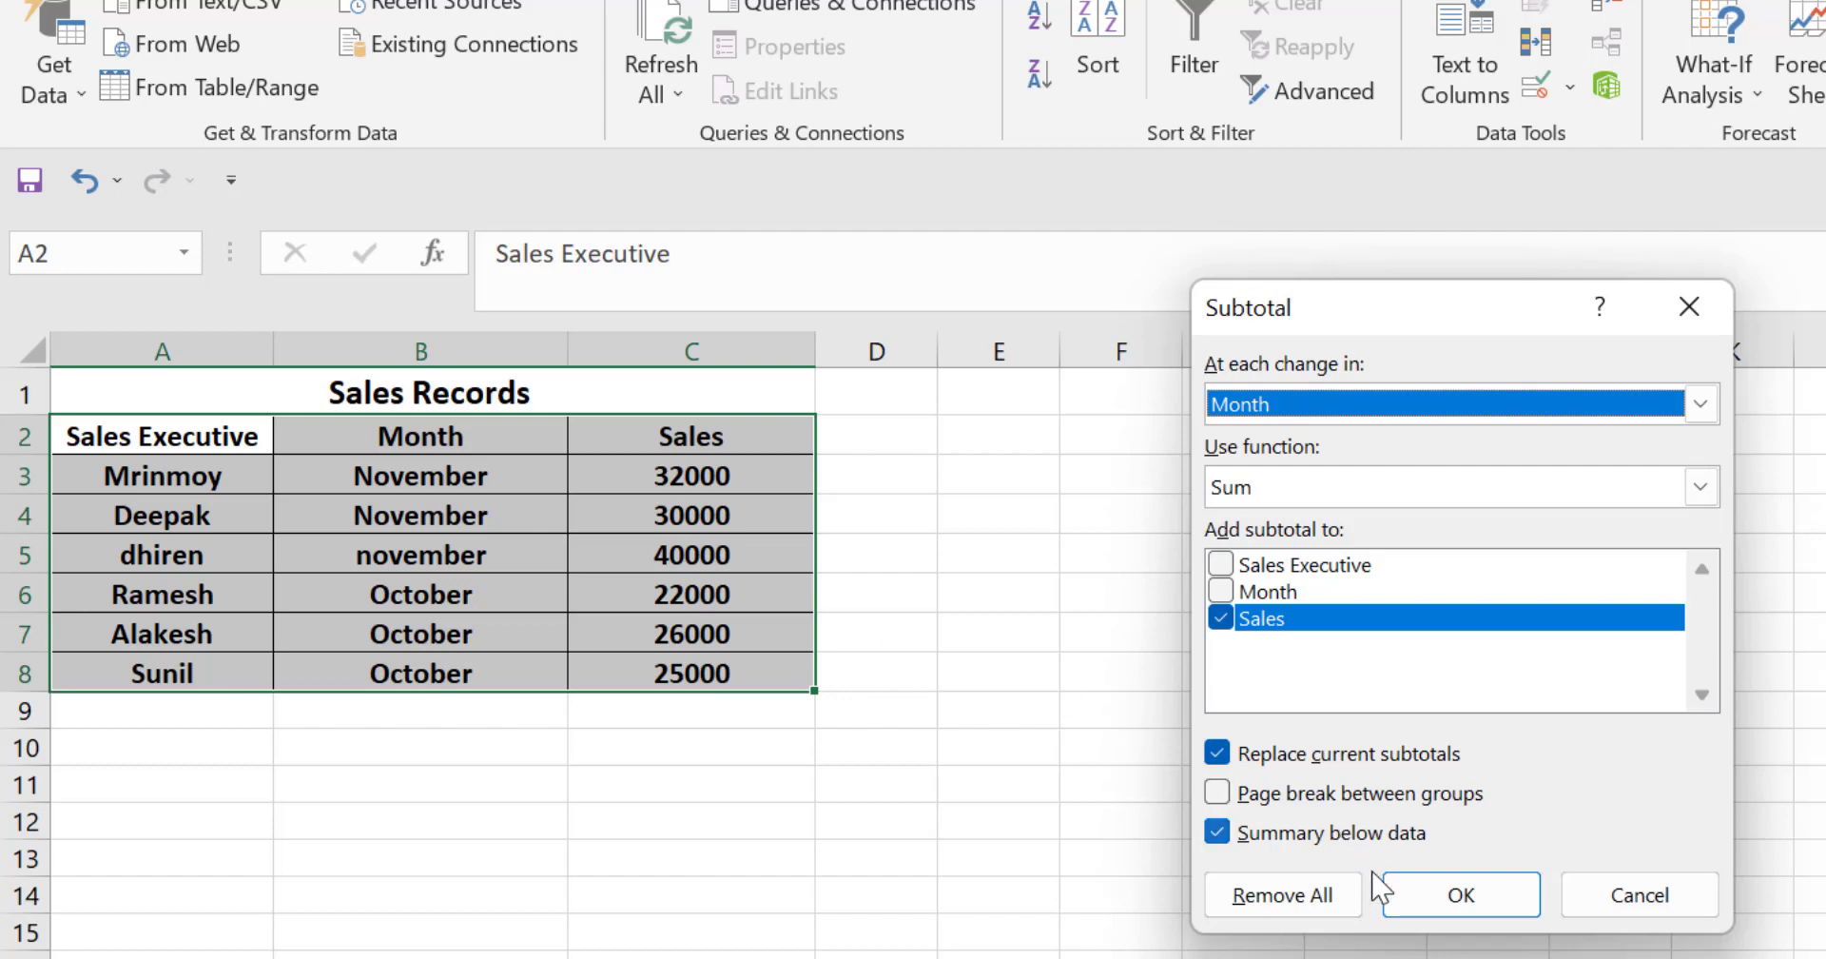
click(1492, 903)
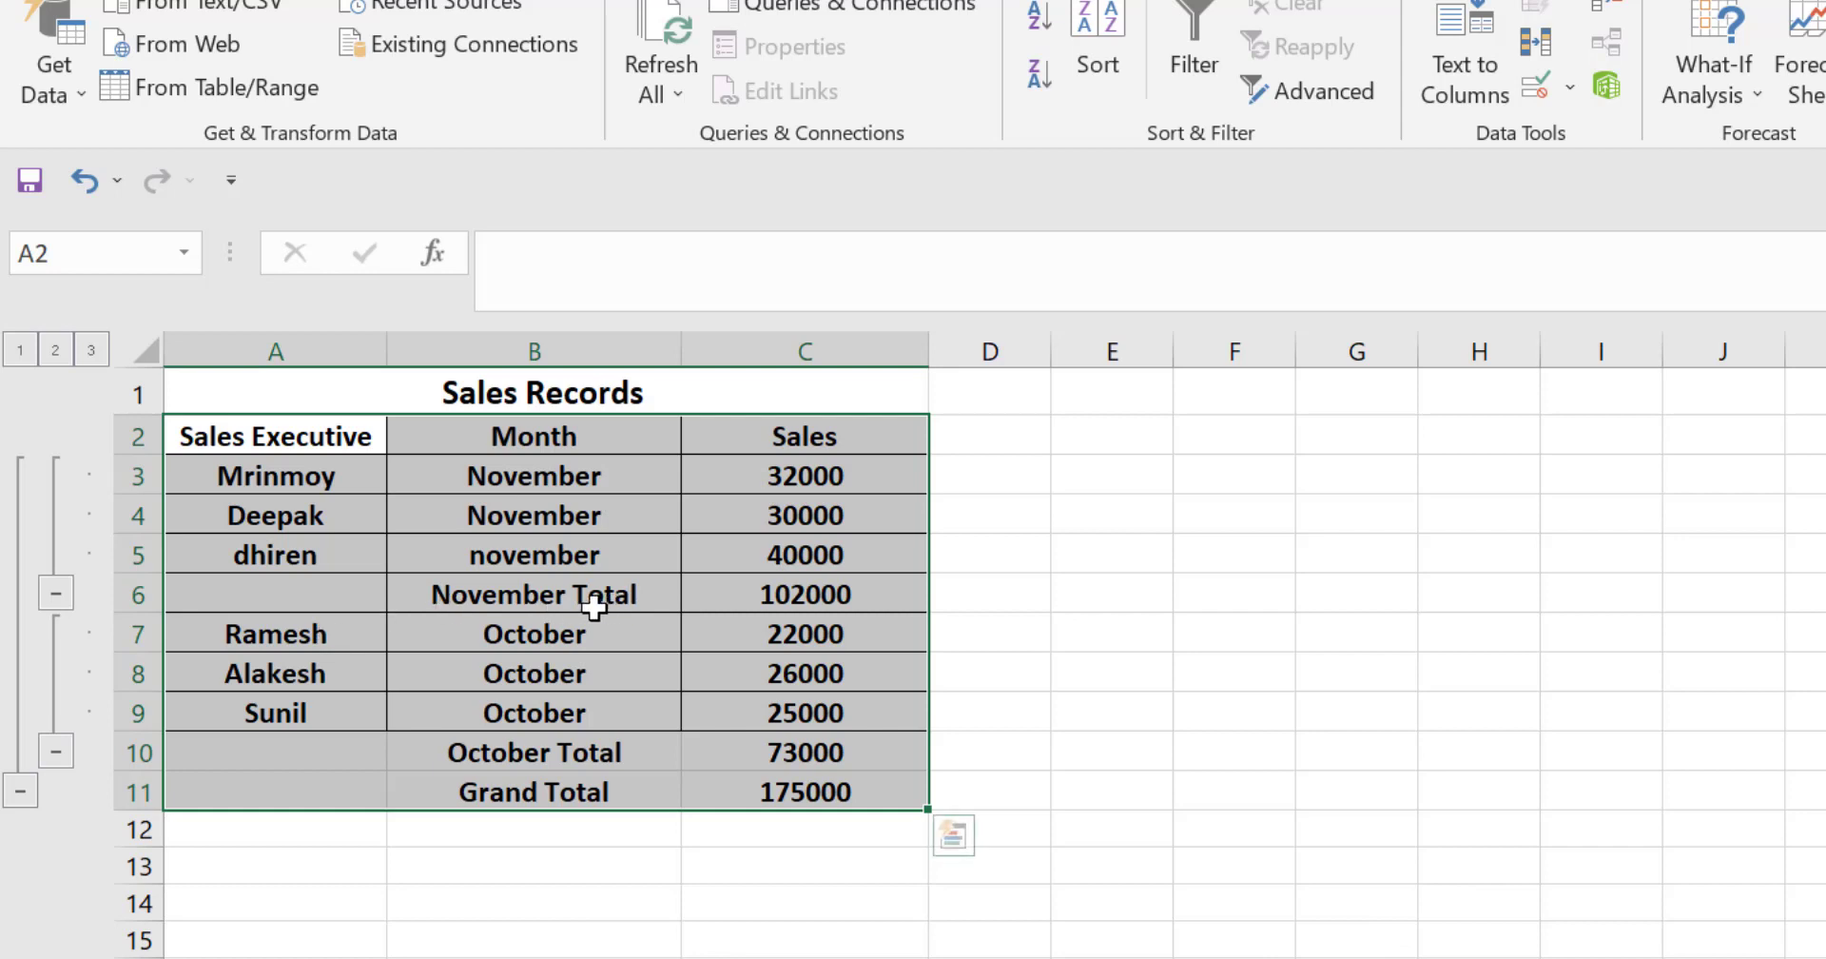
Step: Inspect the November Total, October Total and Grand Total rows and their SUBTOTAL formulas
click(637, 903)
click(518, 598)
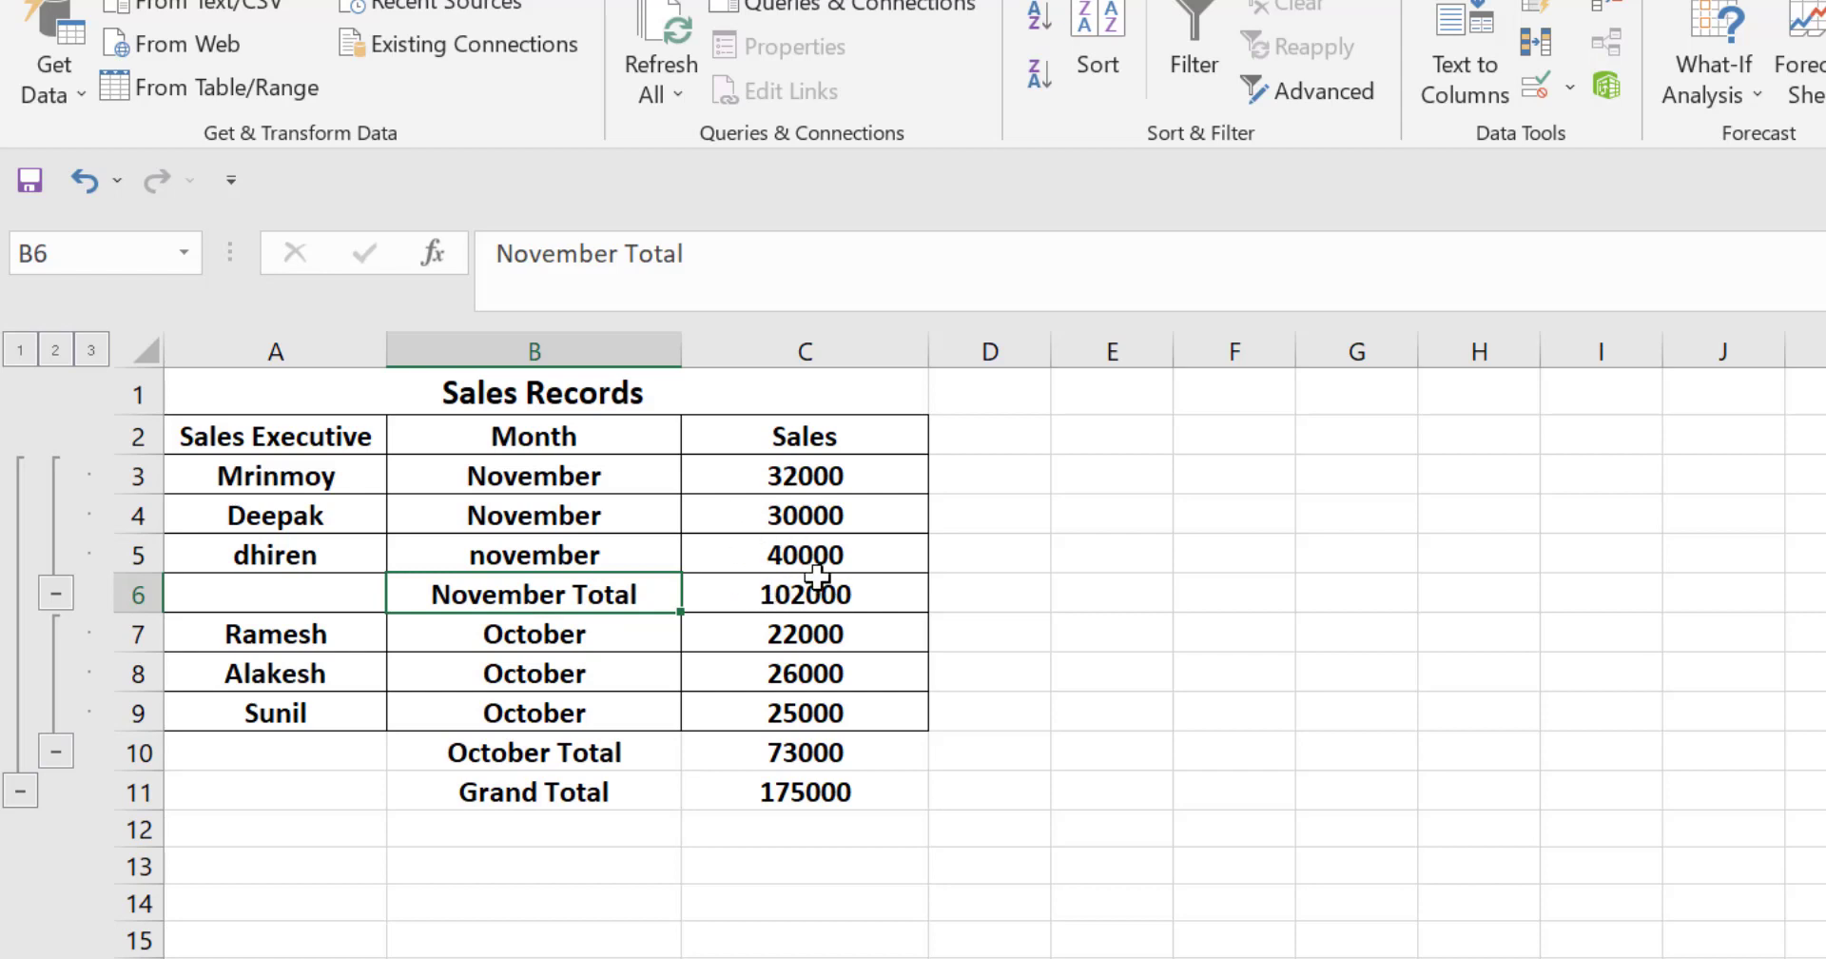
click(530, 753)
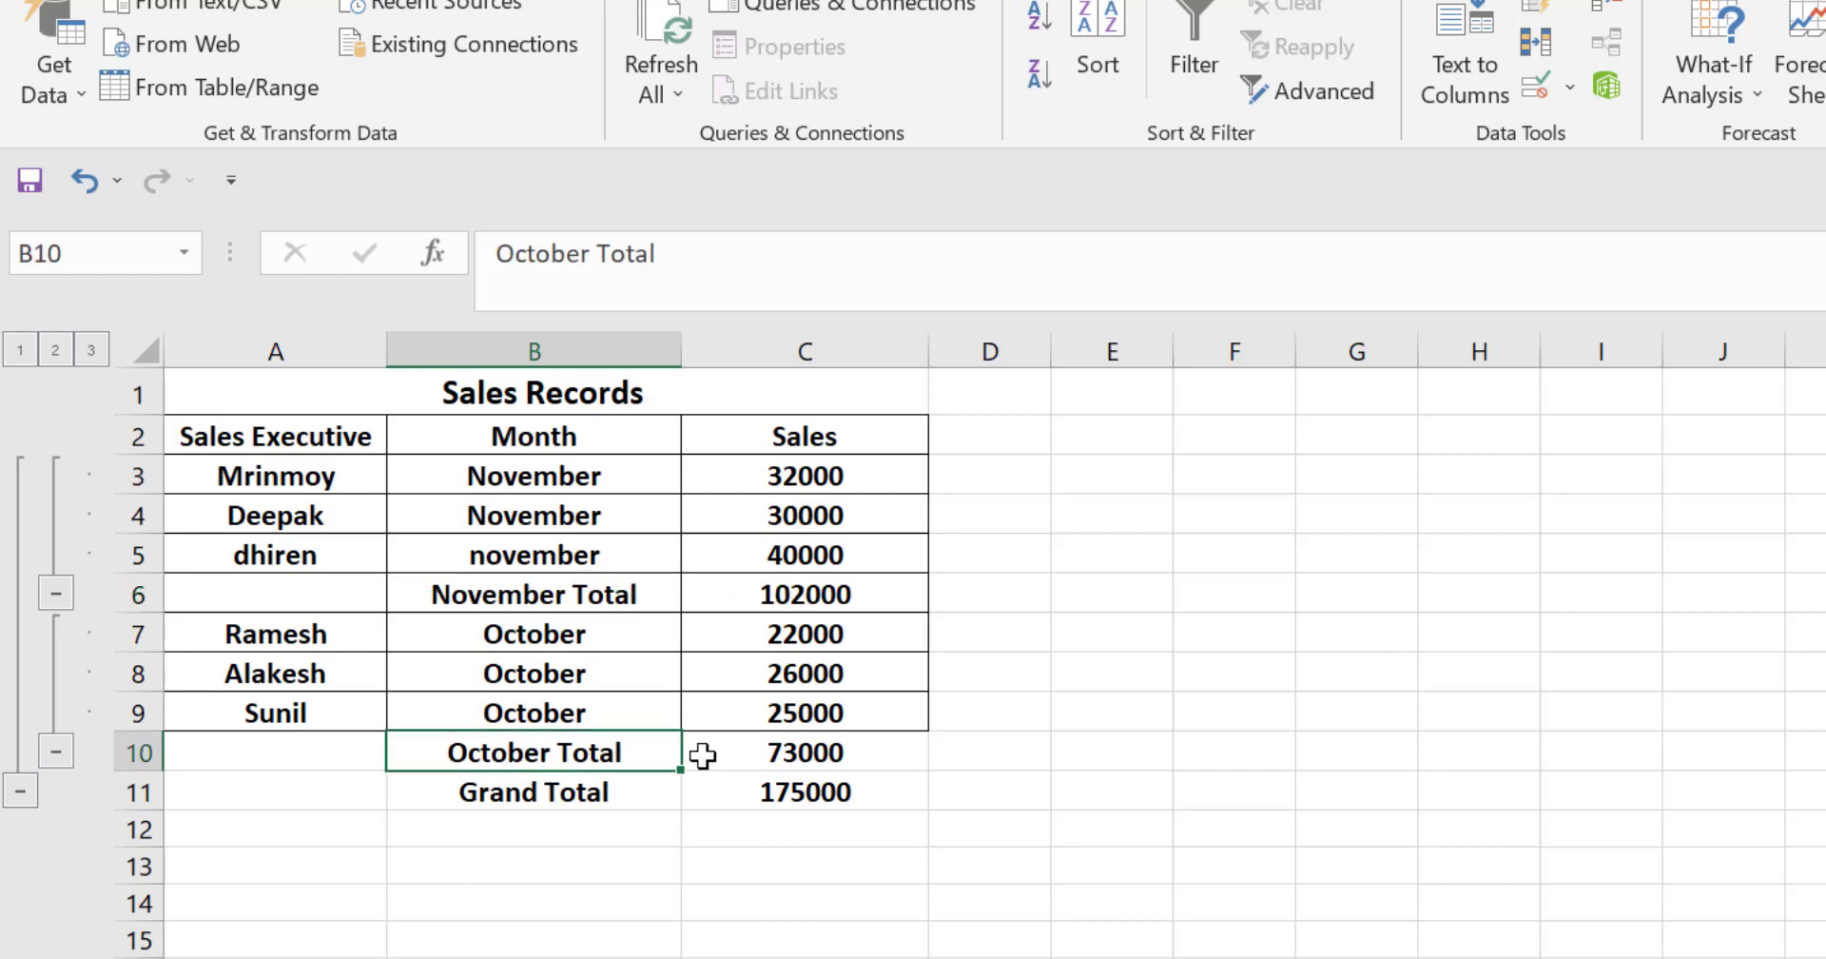
click(768, 752)
click(582, 818)
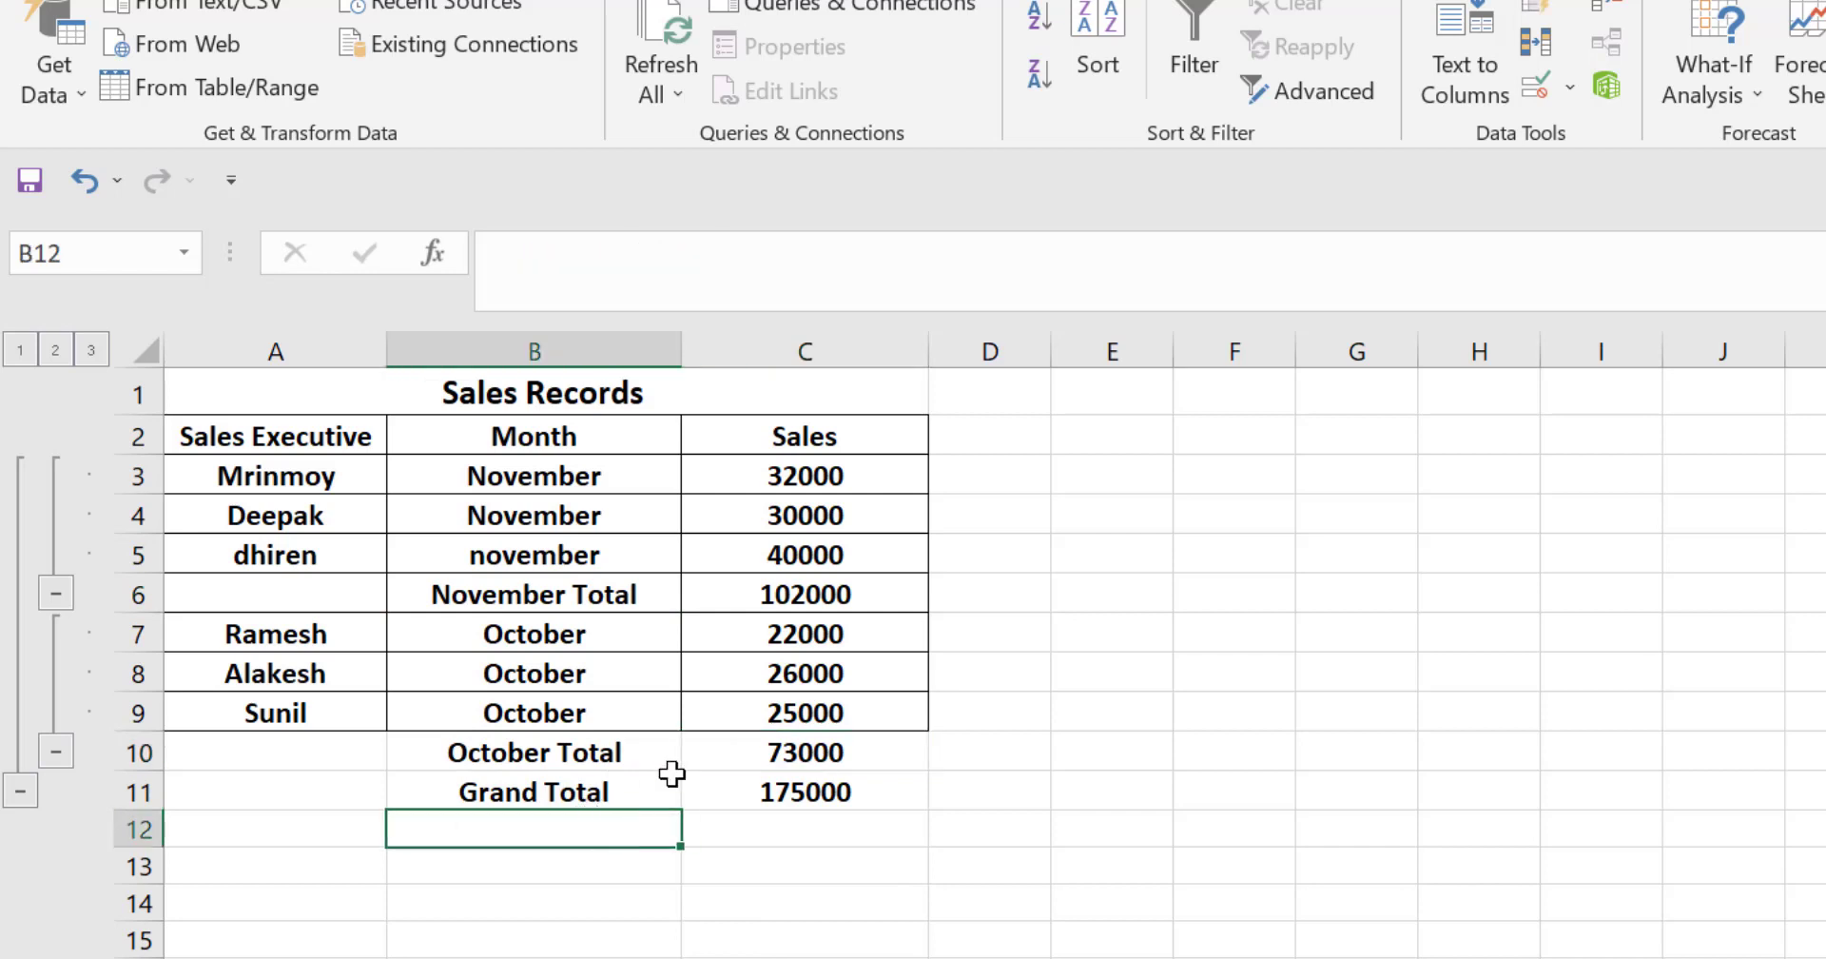
click(756, 600)
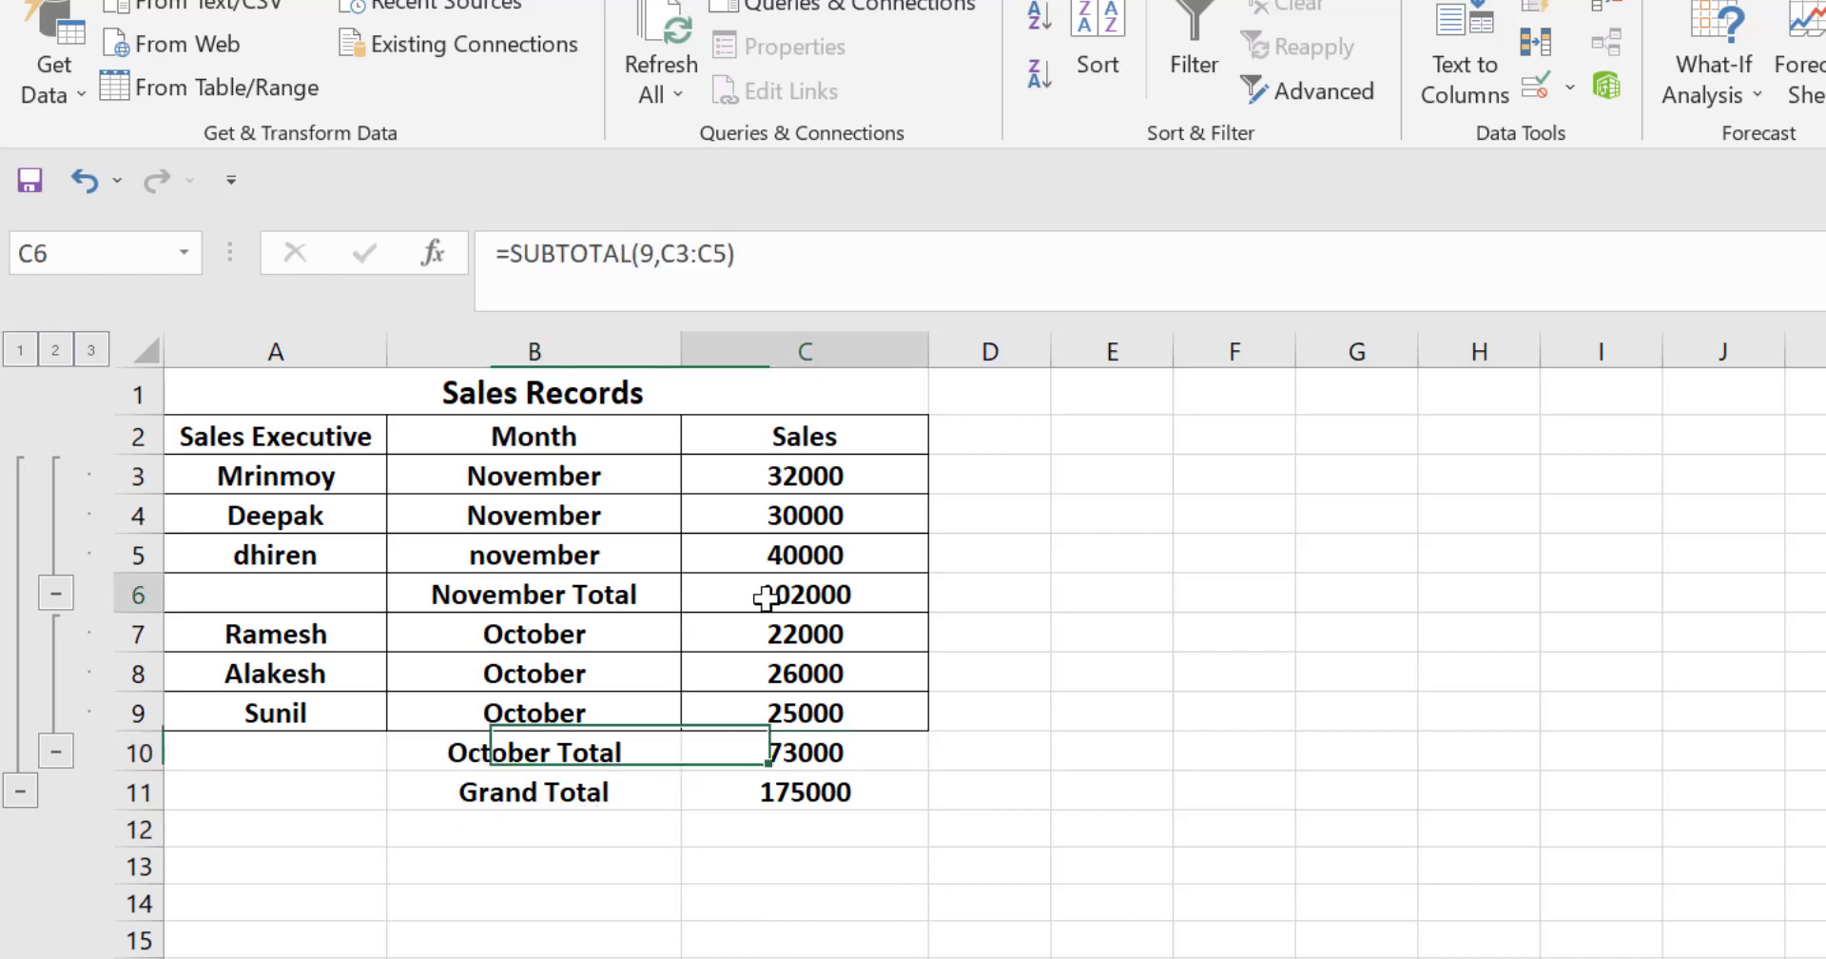
click(798, 754)
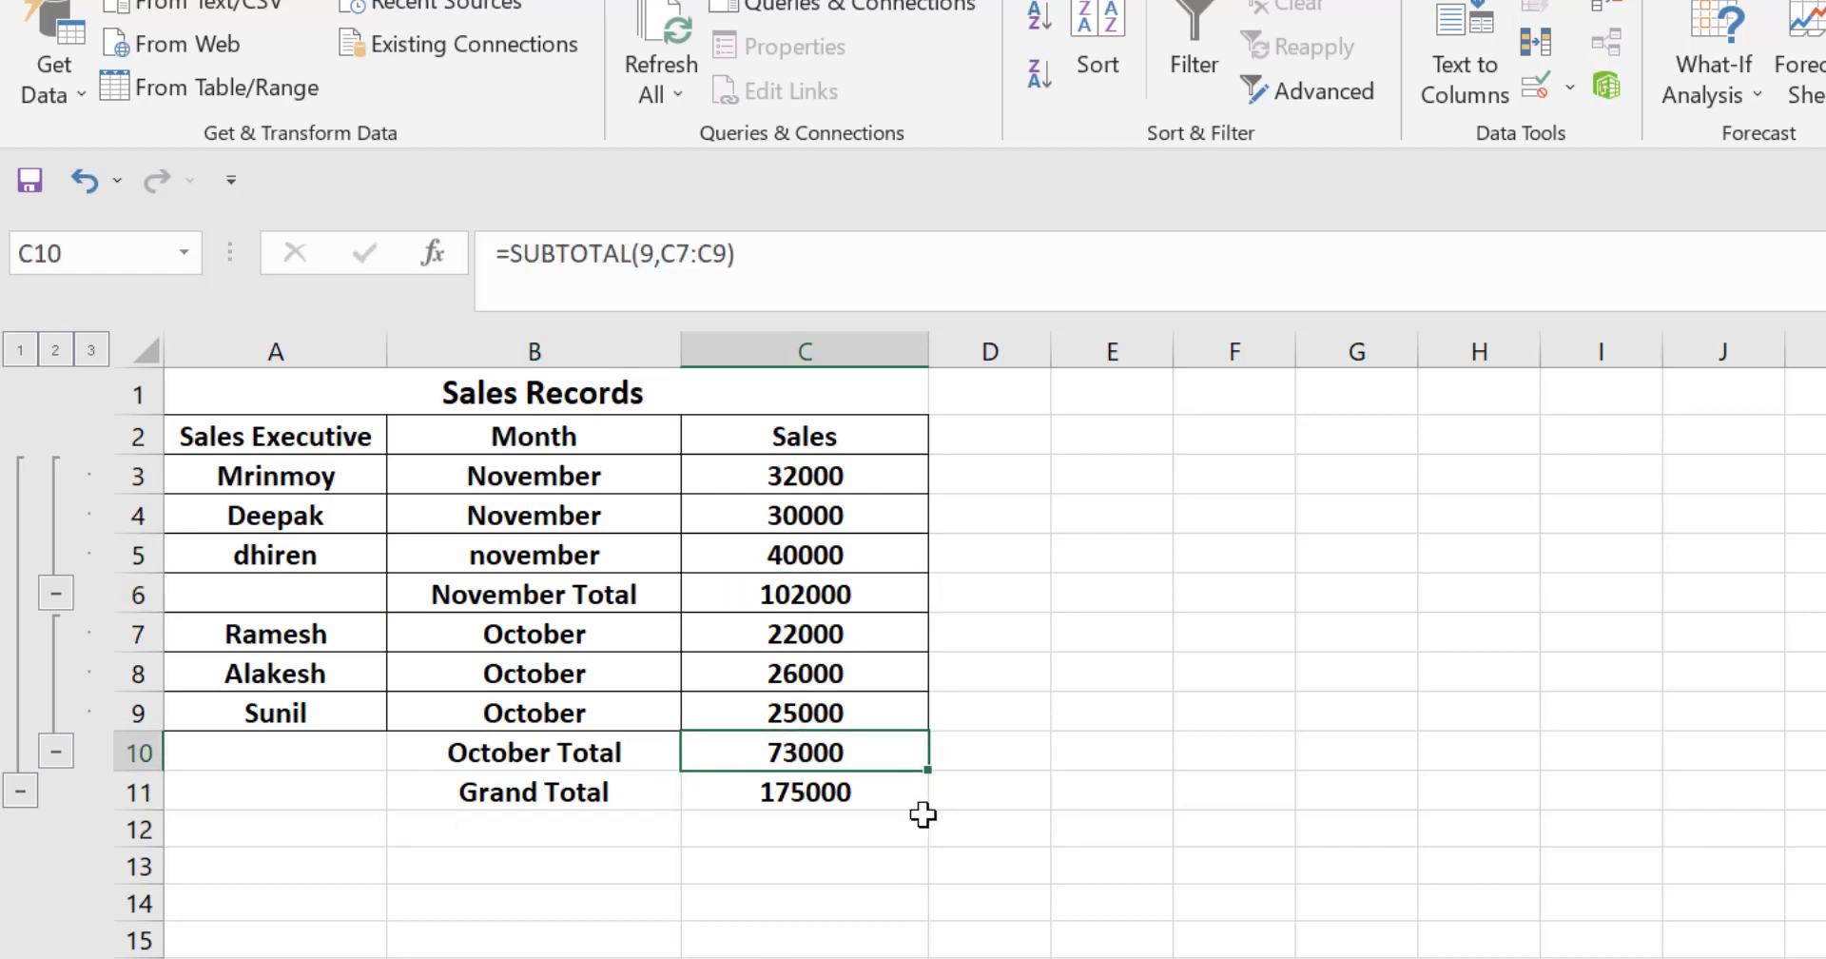
click(846, 792)
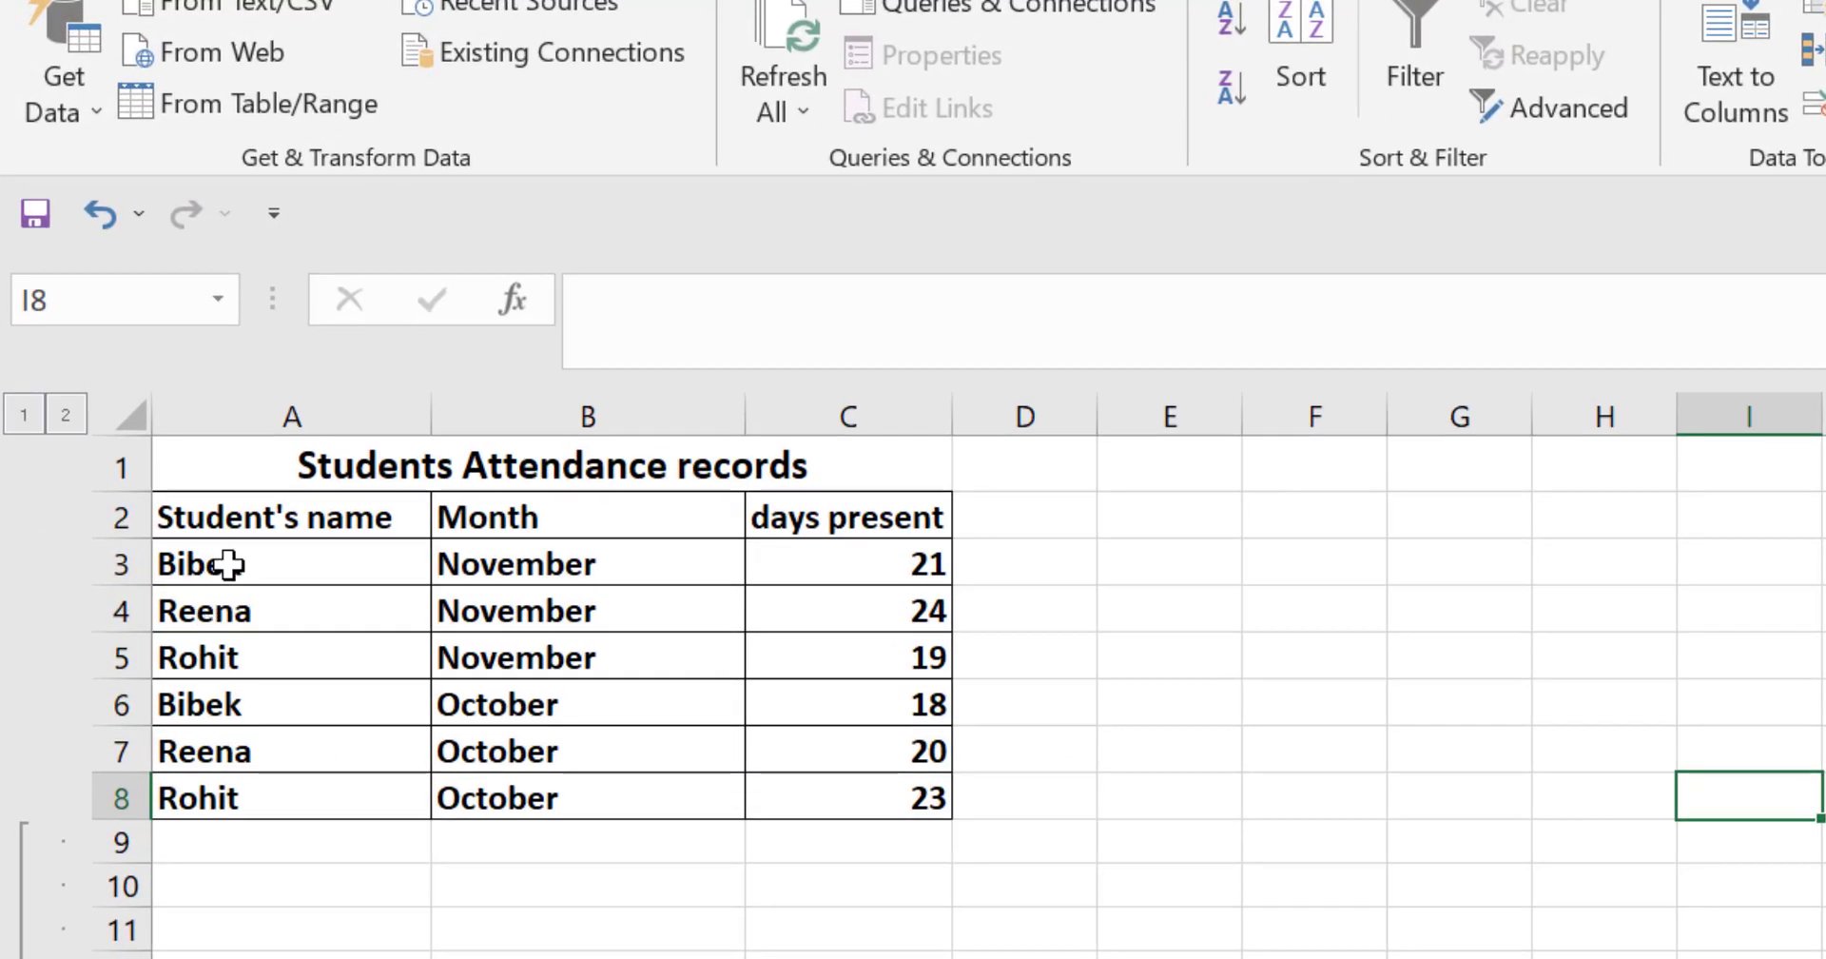
Step: Examine the names, months and days present in the Students Attendance records table on Sheet4
click(229, 564)
click(495, 563)
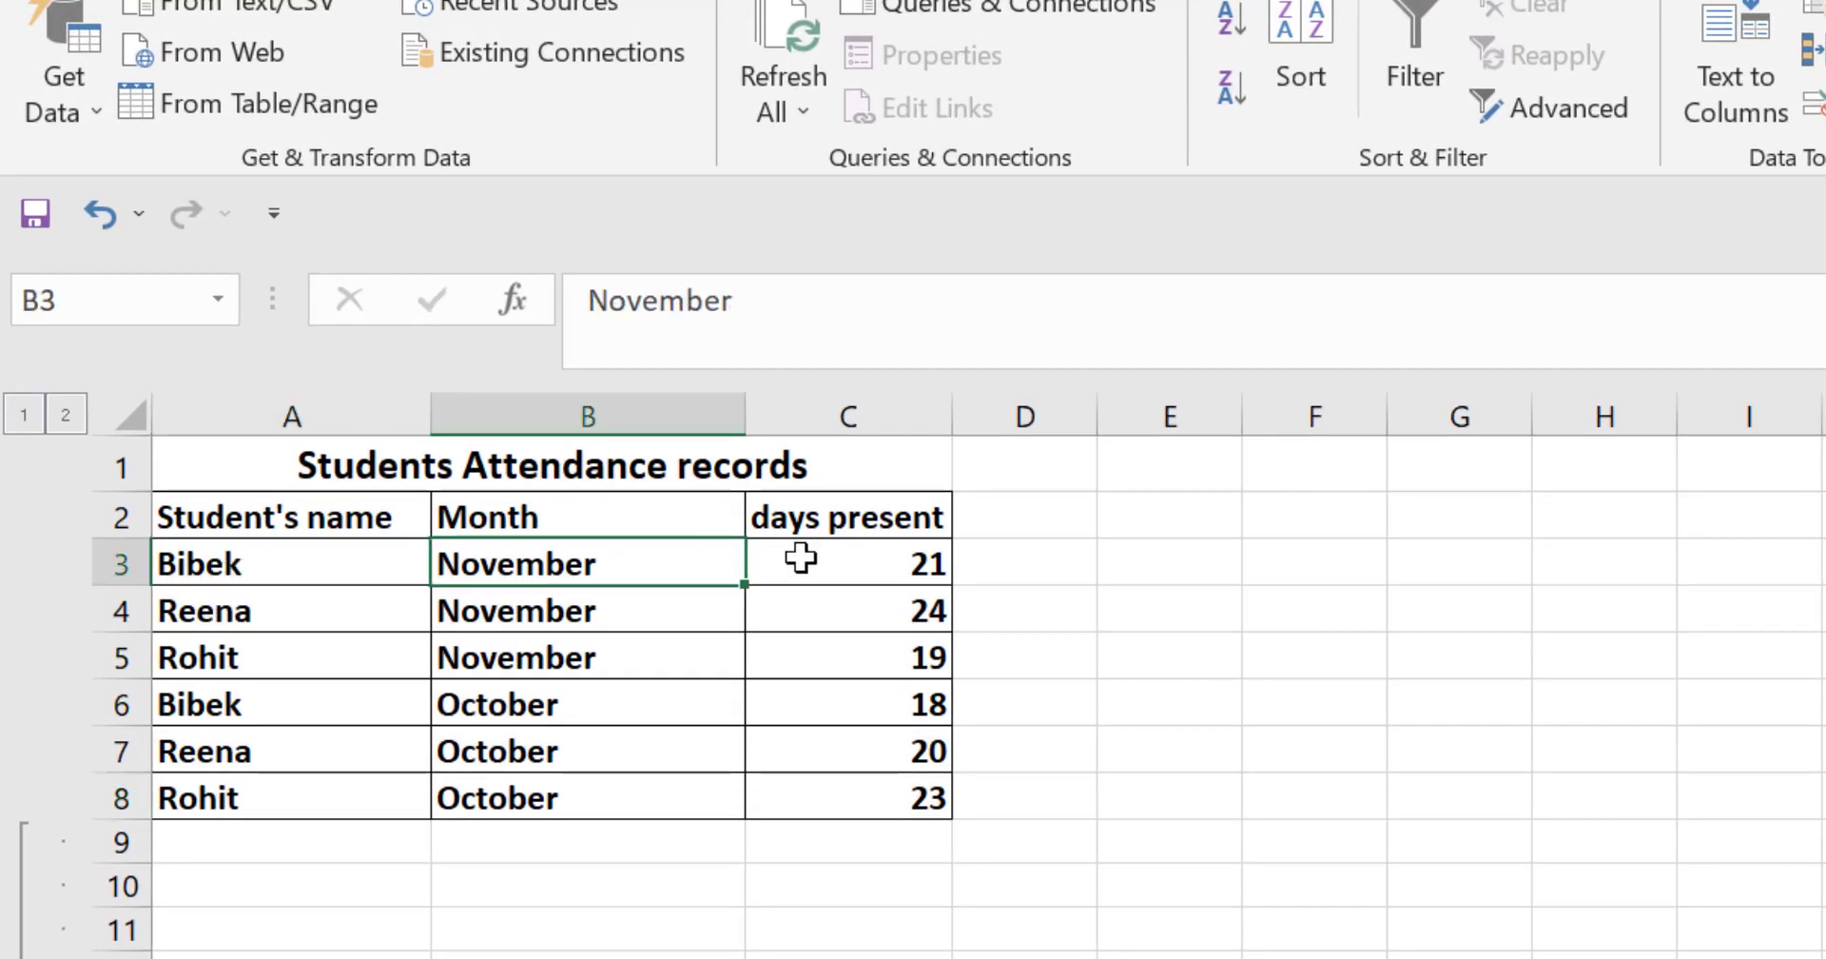
click(875, 557)
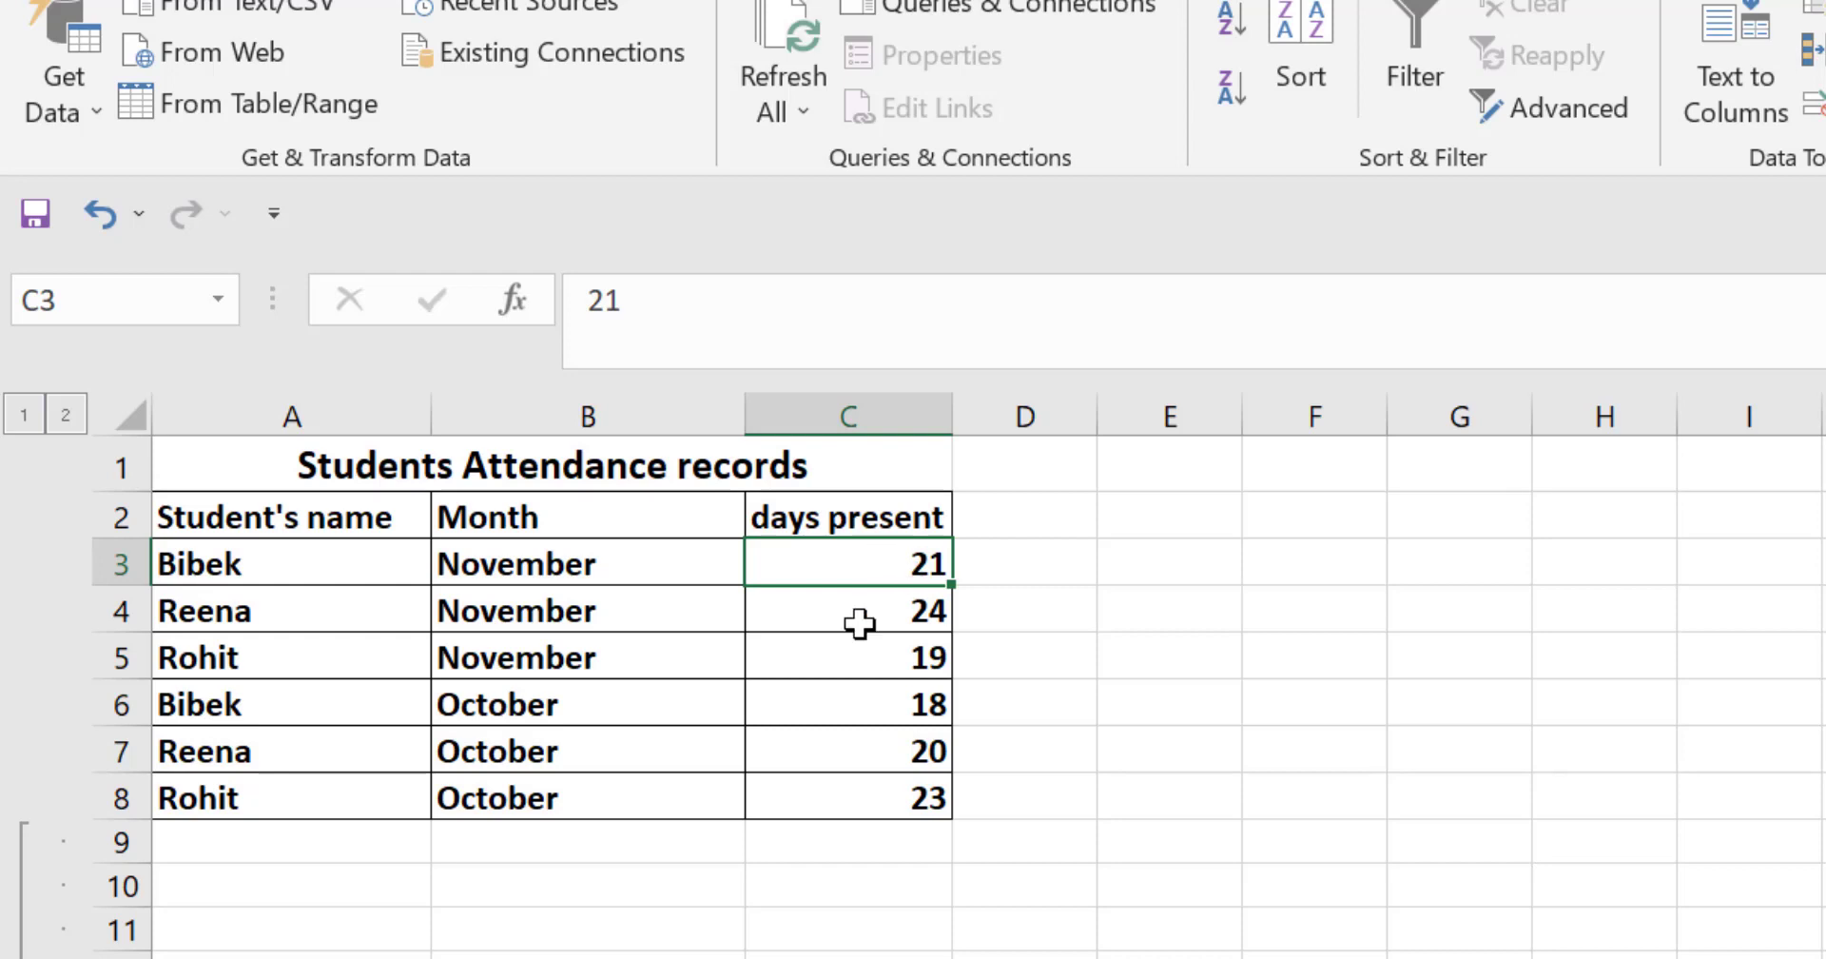
click(293, 705)
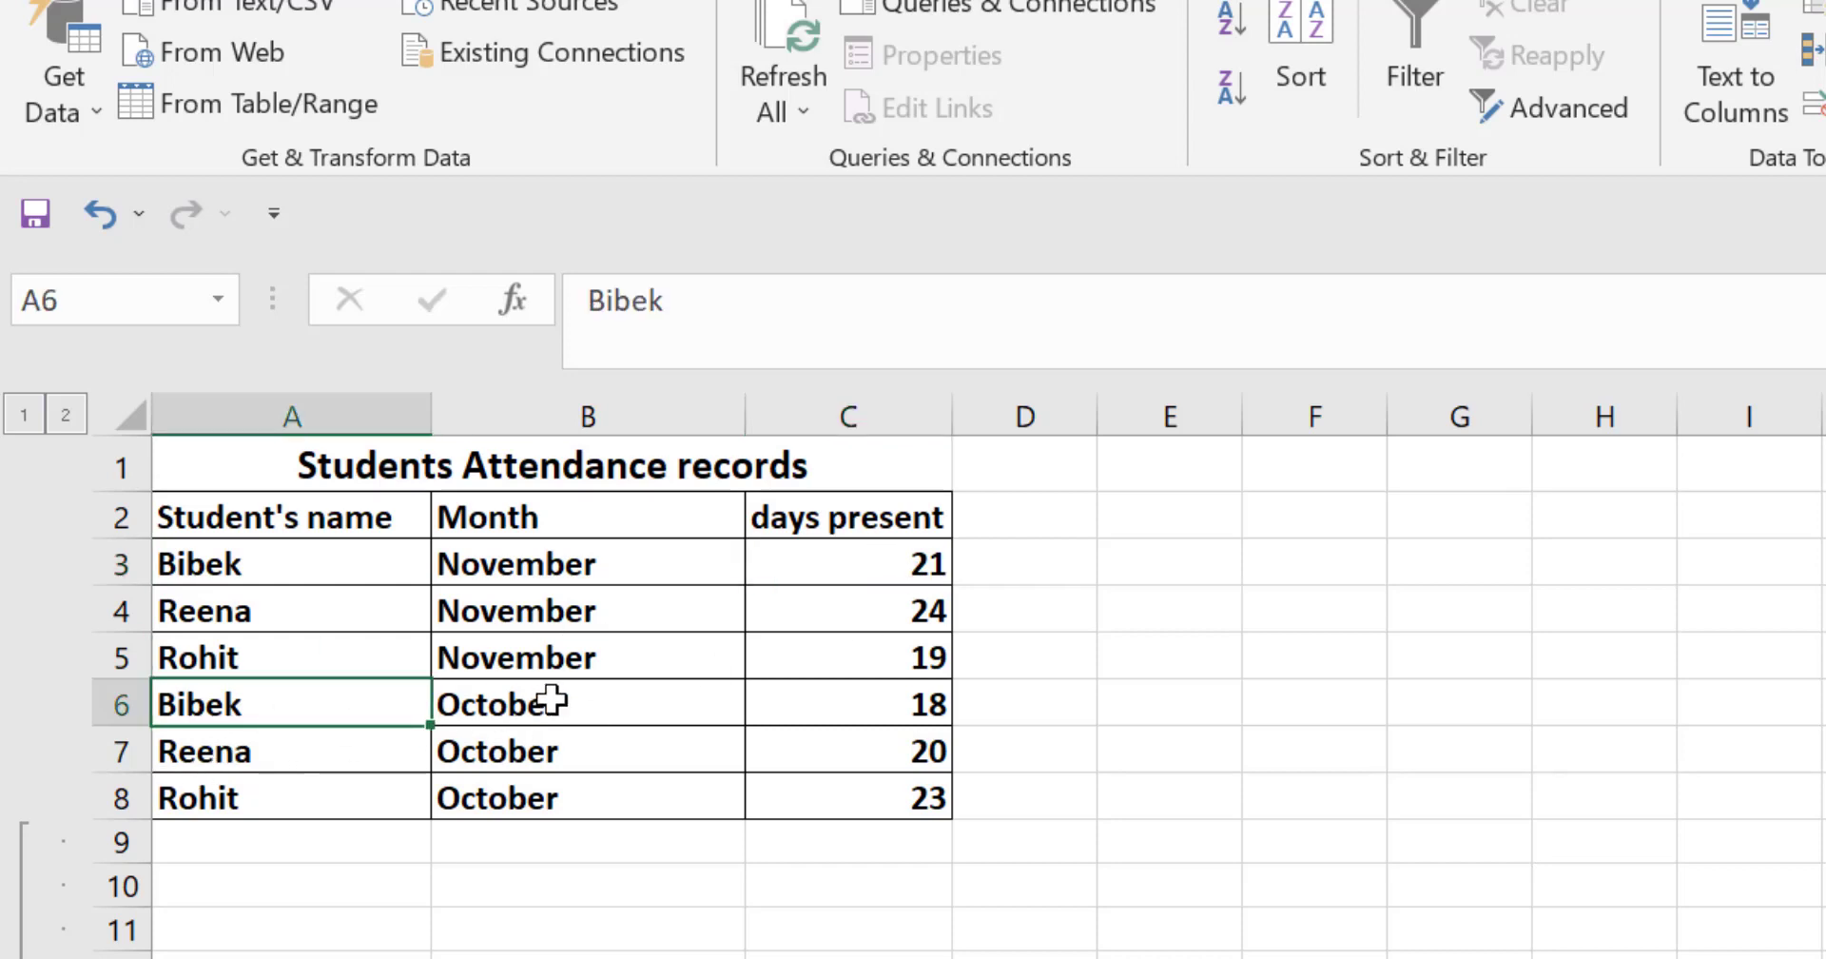
click(885, 705)
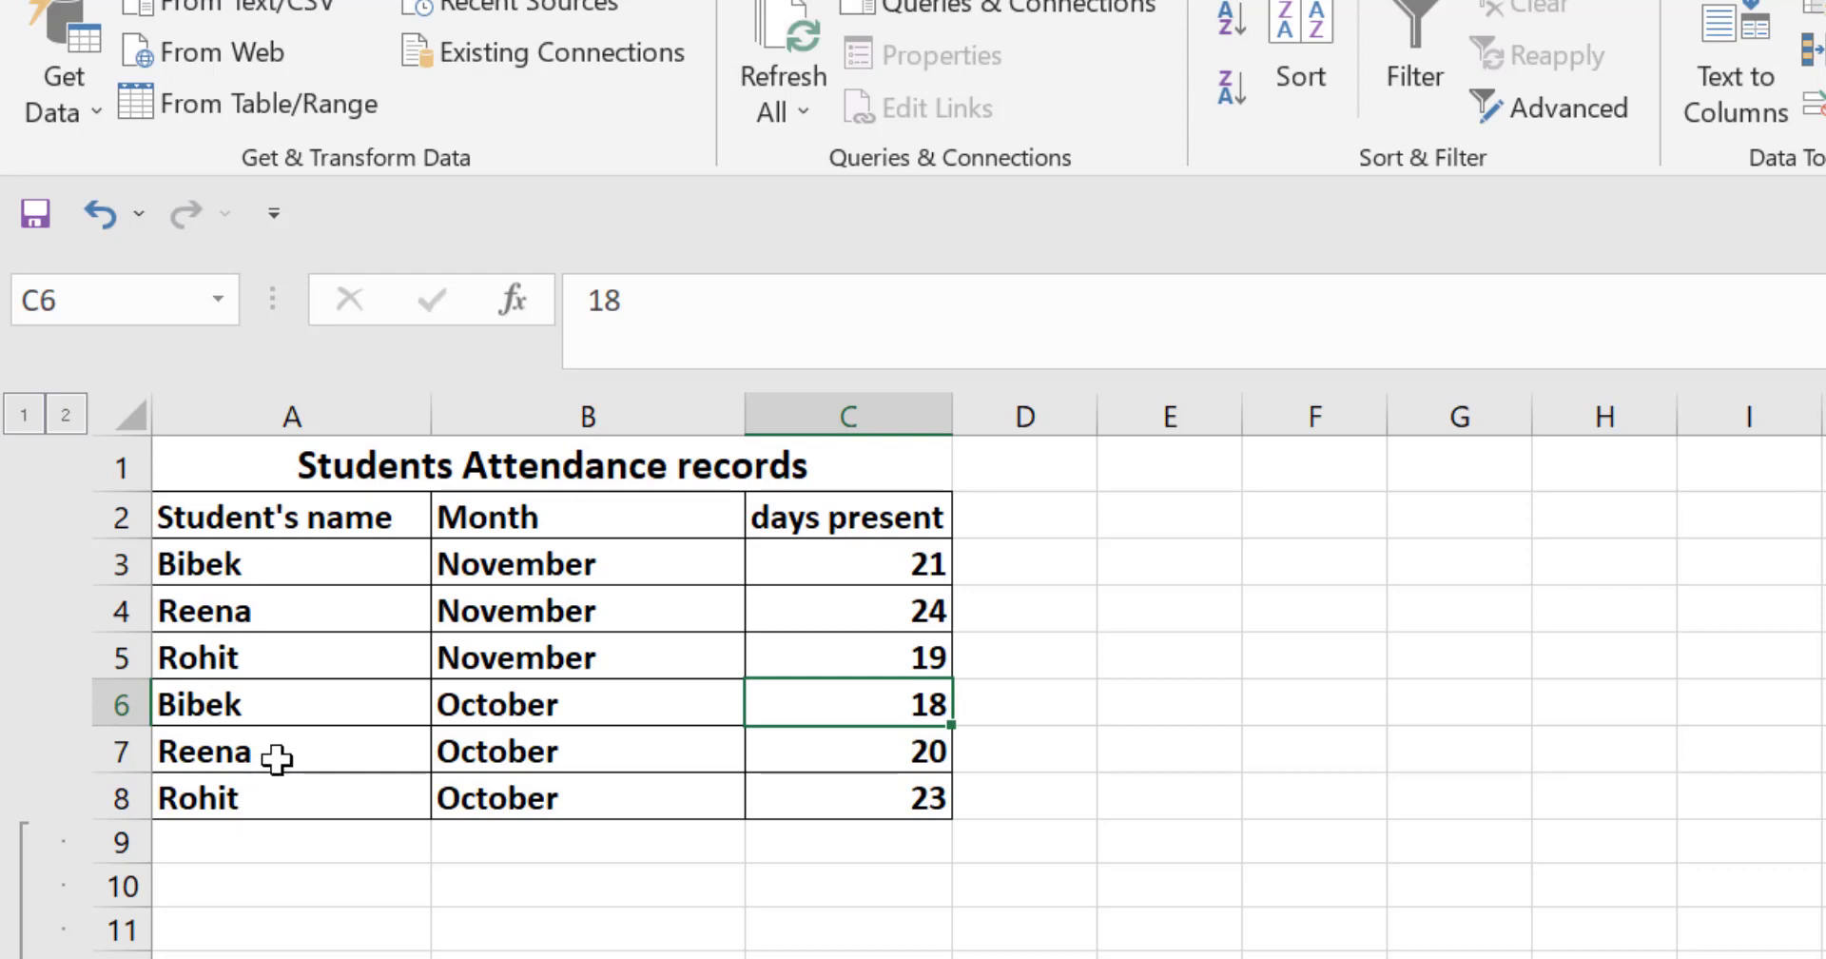
click(205, 569)
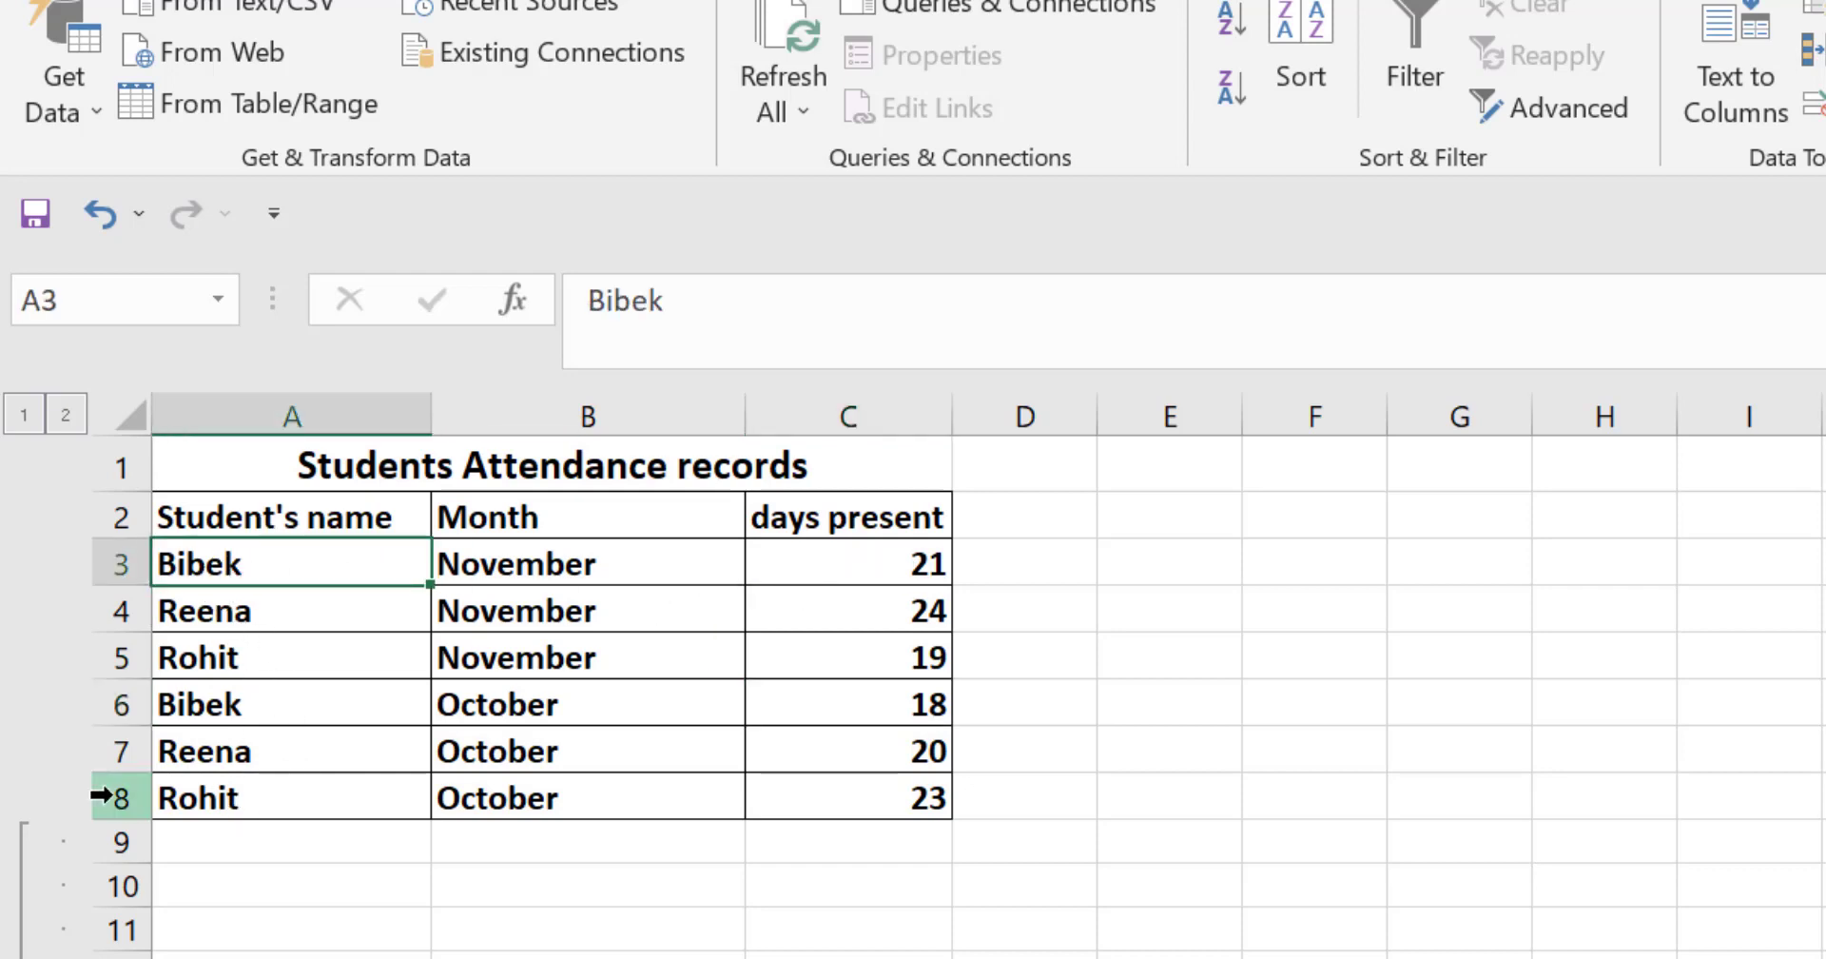
click(194, 618)
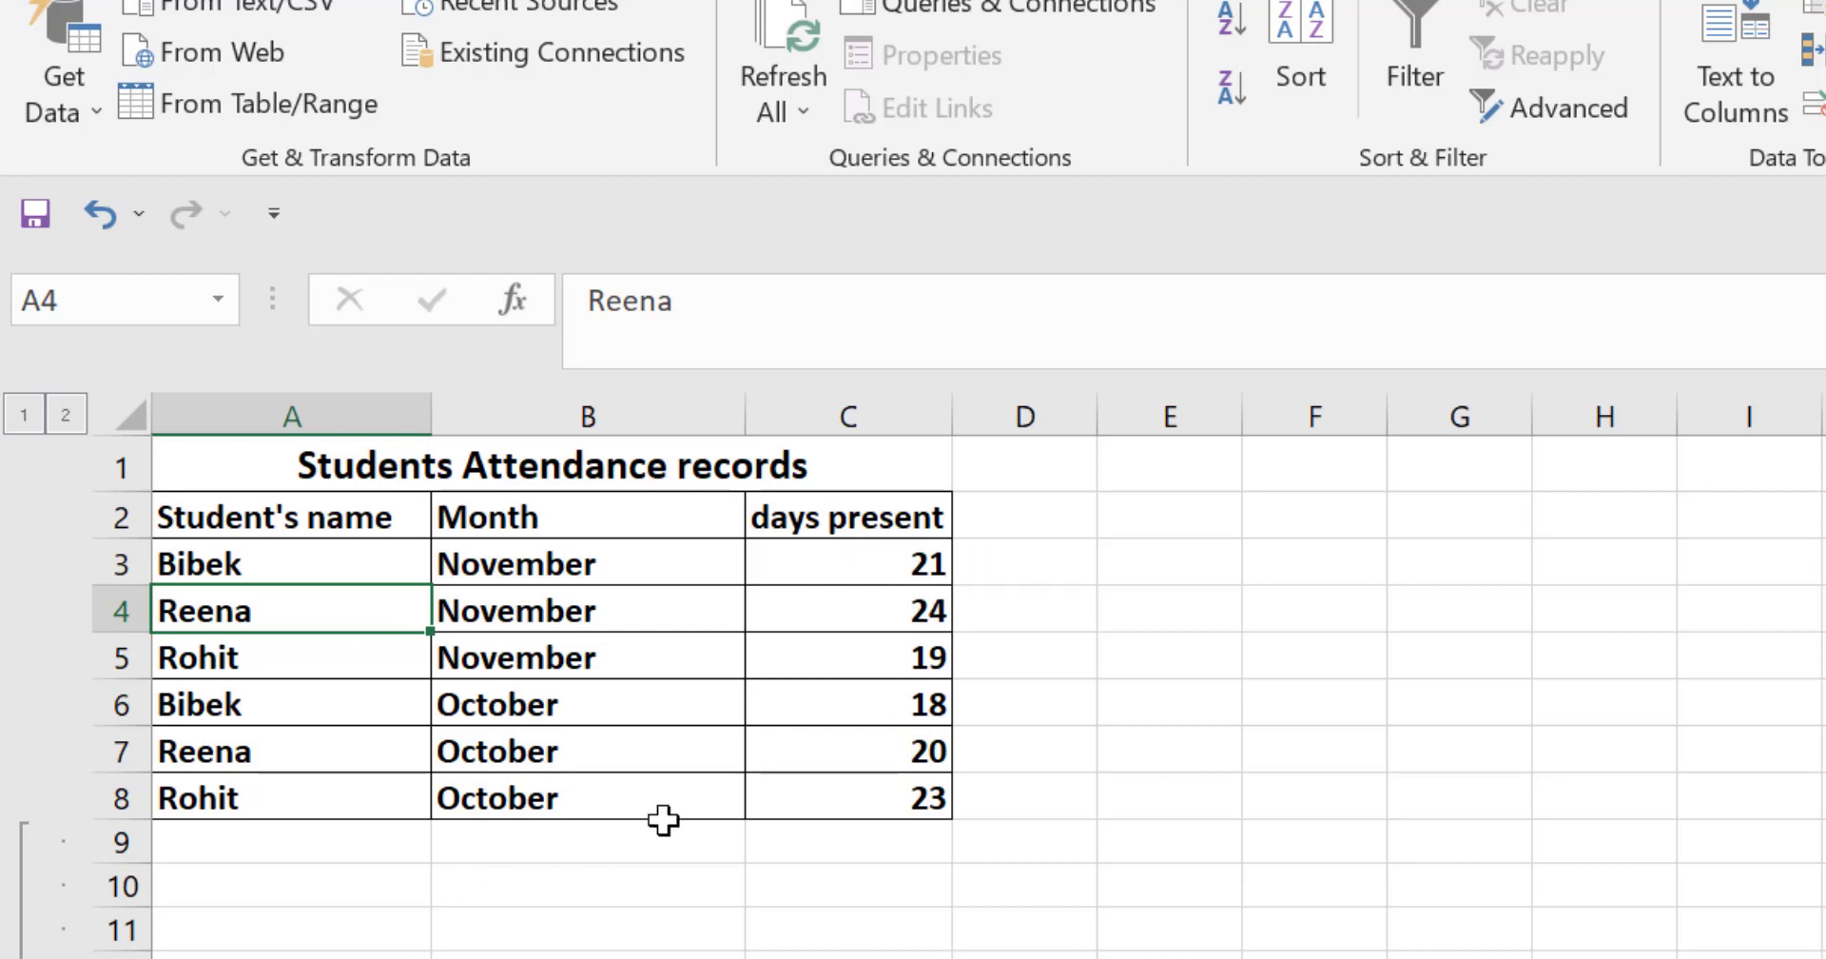
click(666, 956)
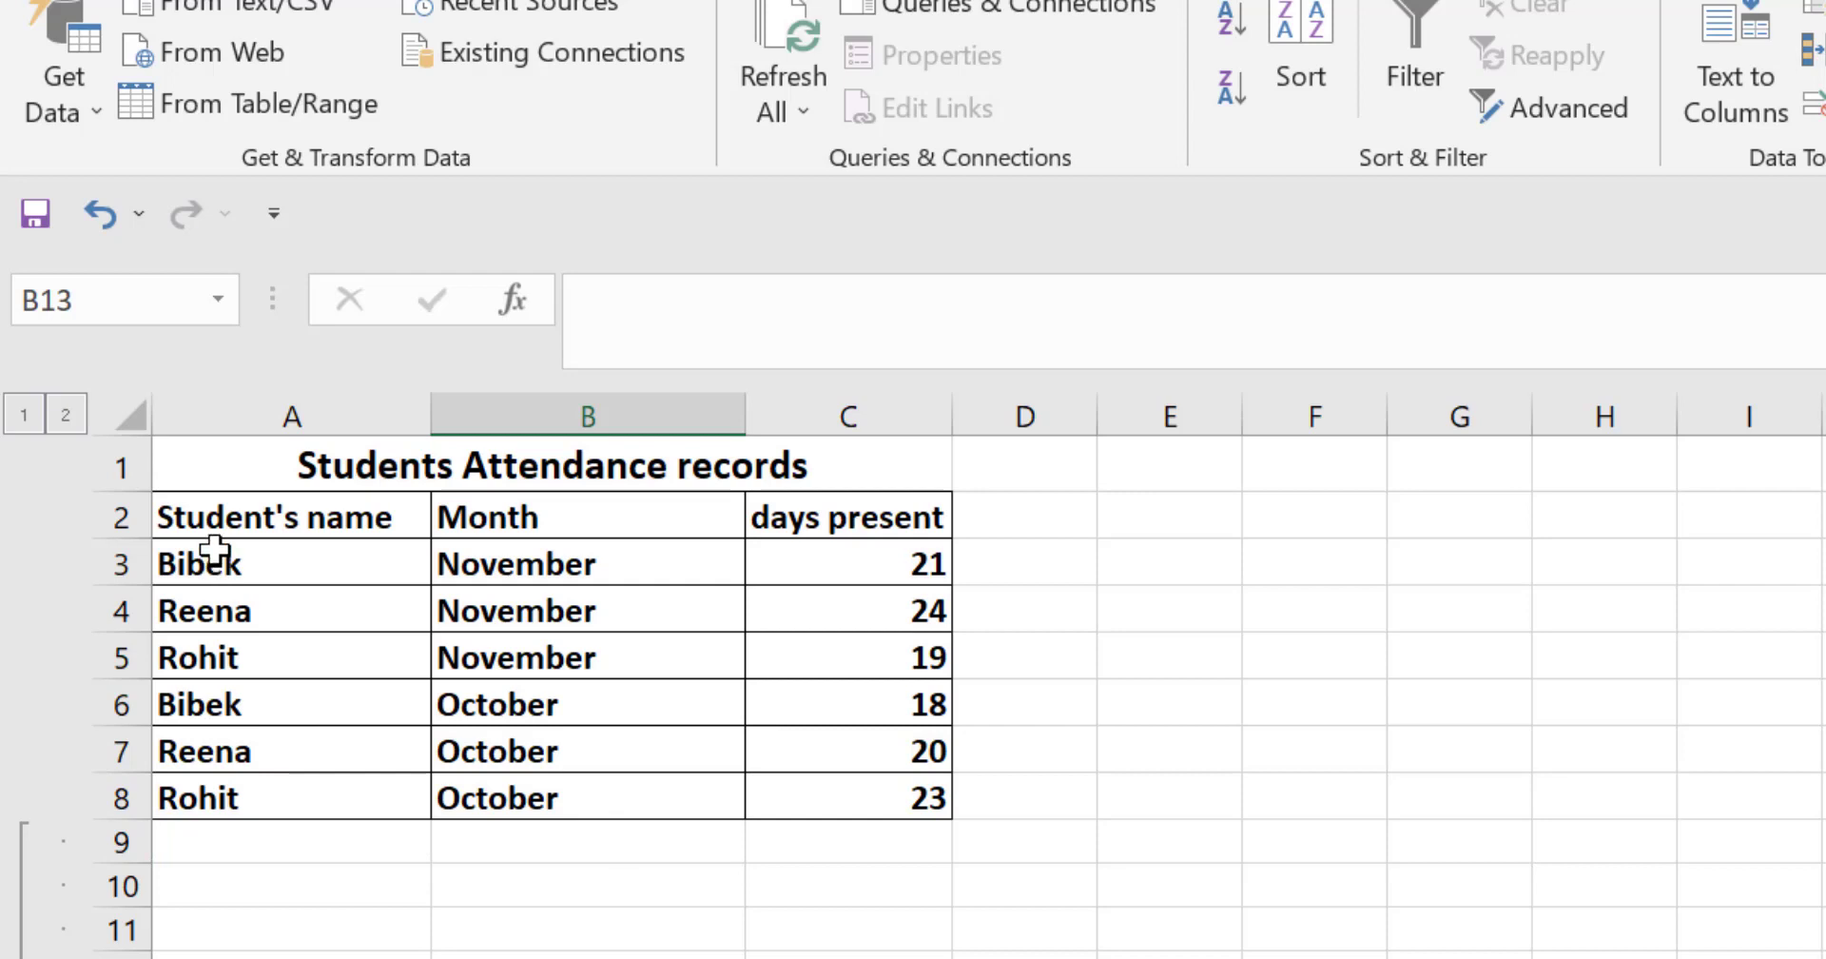
drag(856, 544, 902, 808)
click(876, 950)
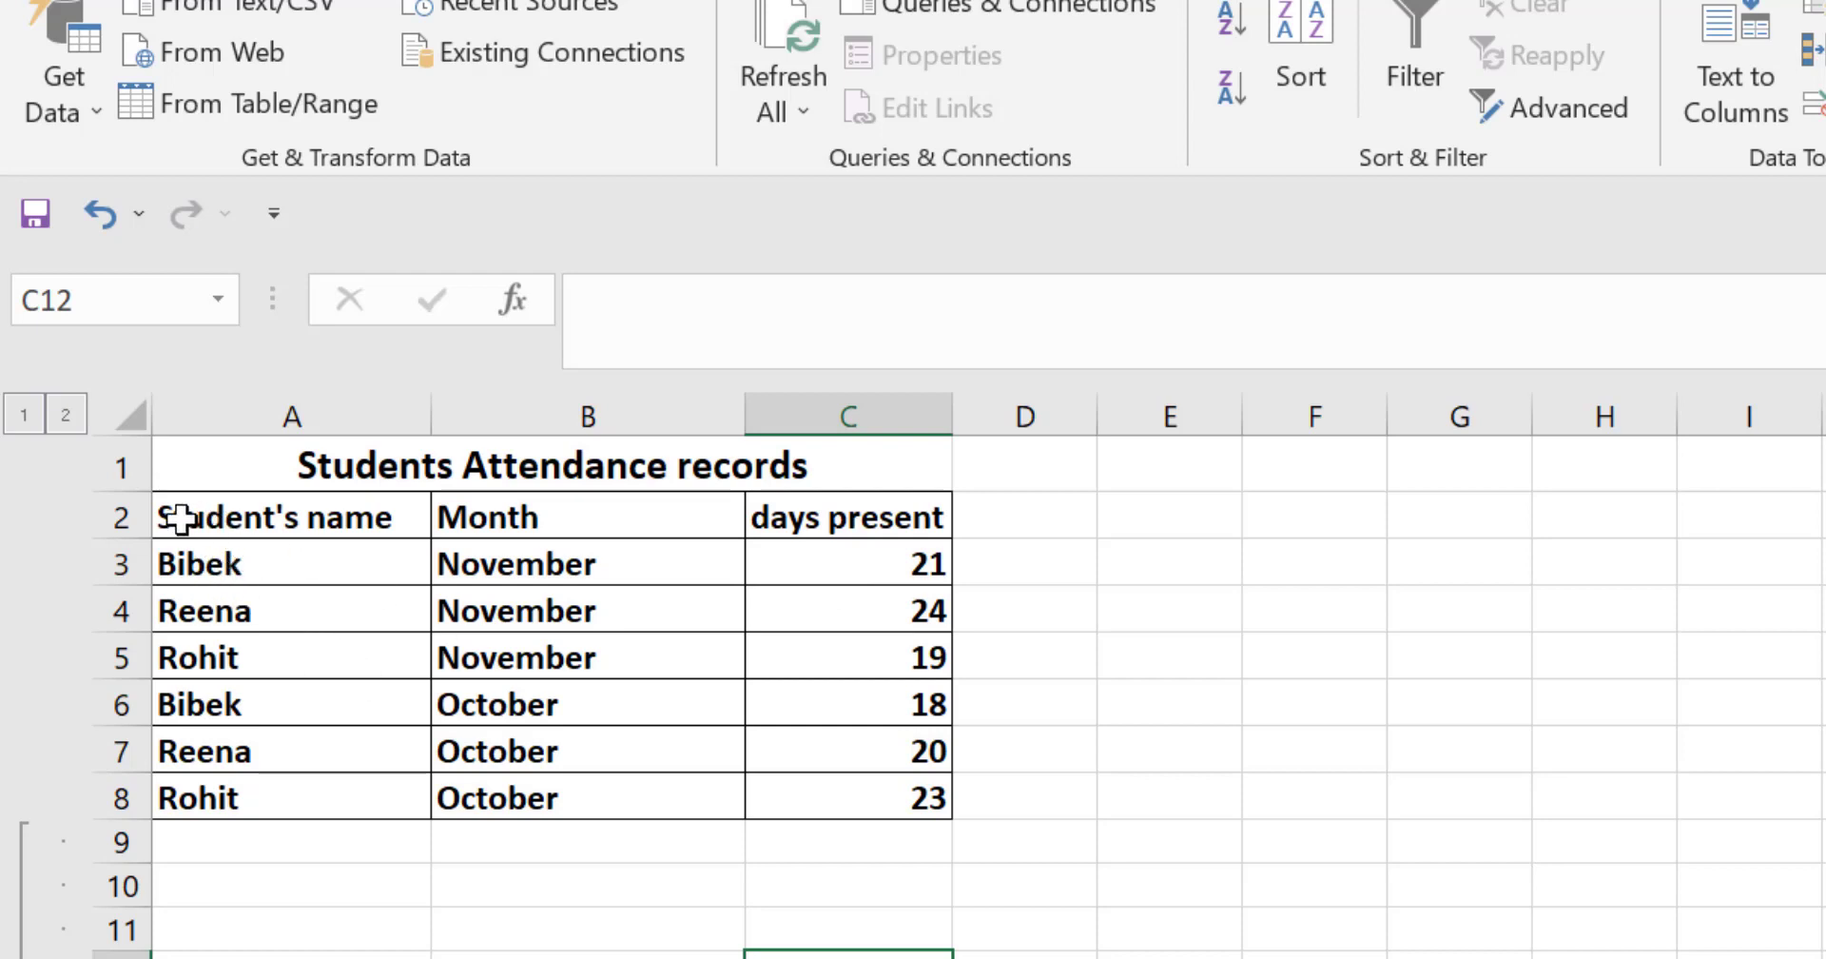
Step: Sort the attendance table (A2:C8) by Student's name, A to Z
drag(175, 515, 824, 795)
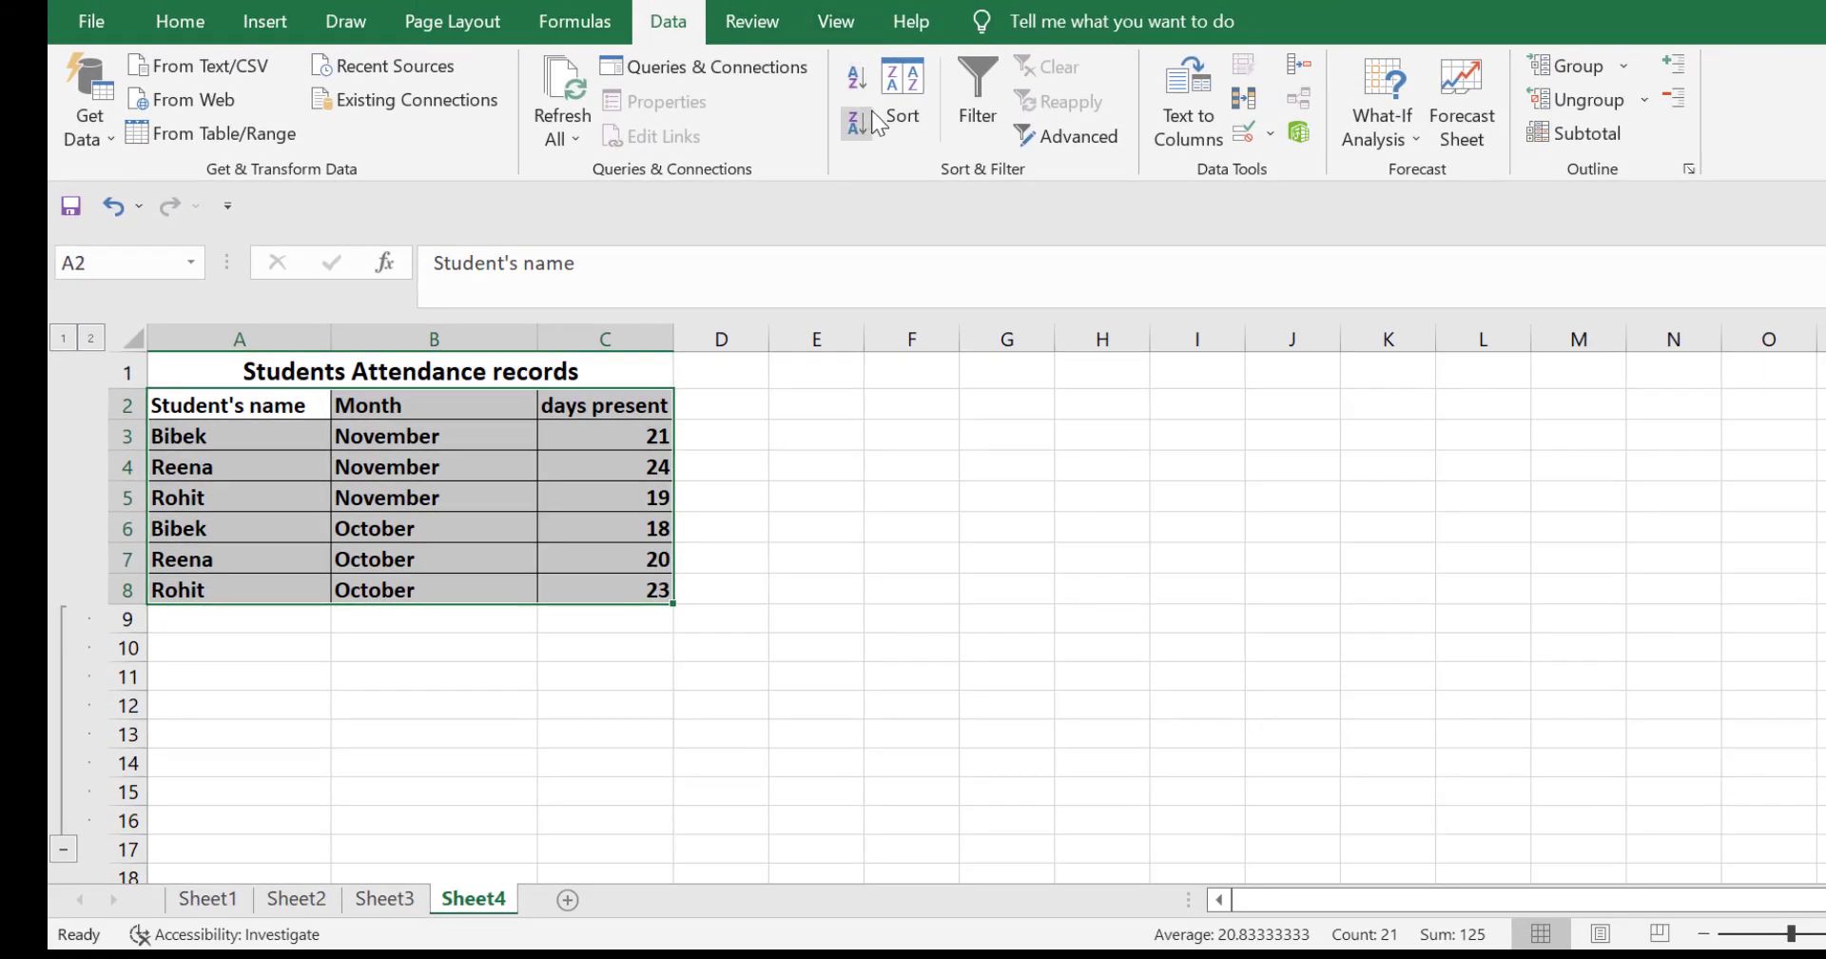
click(882, 95)
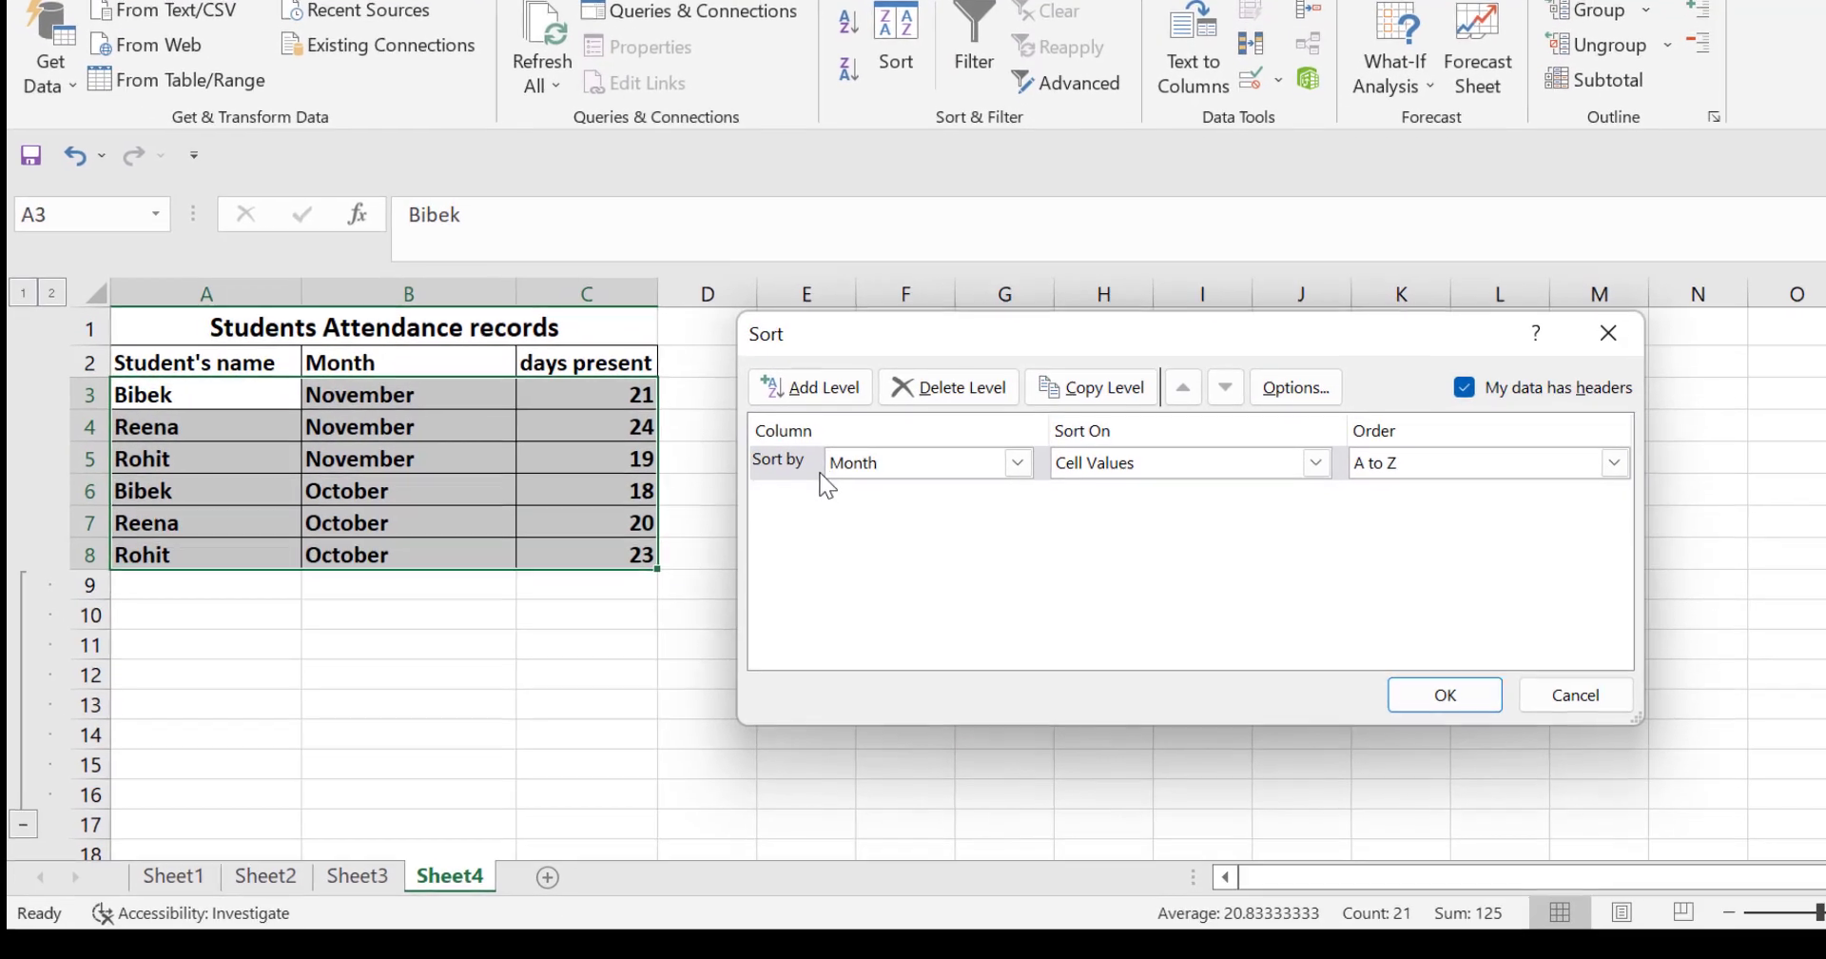
click(1018, 462)
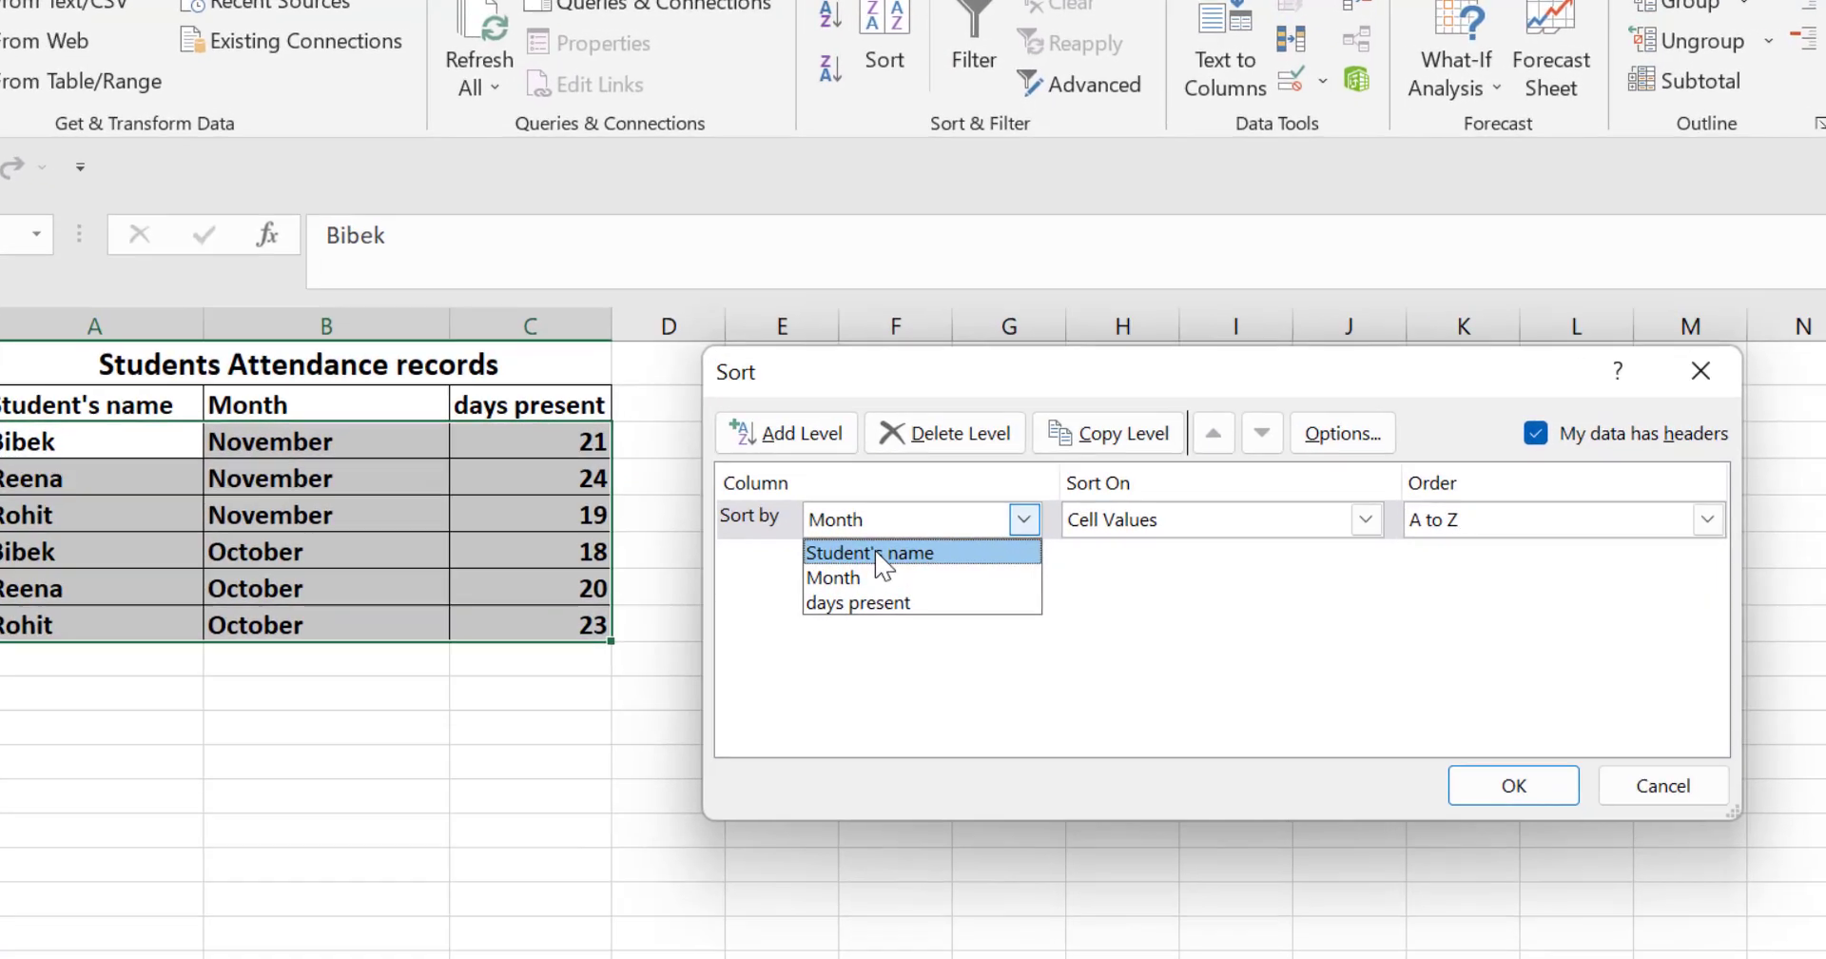
click(882, 486)
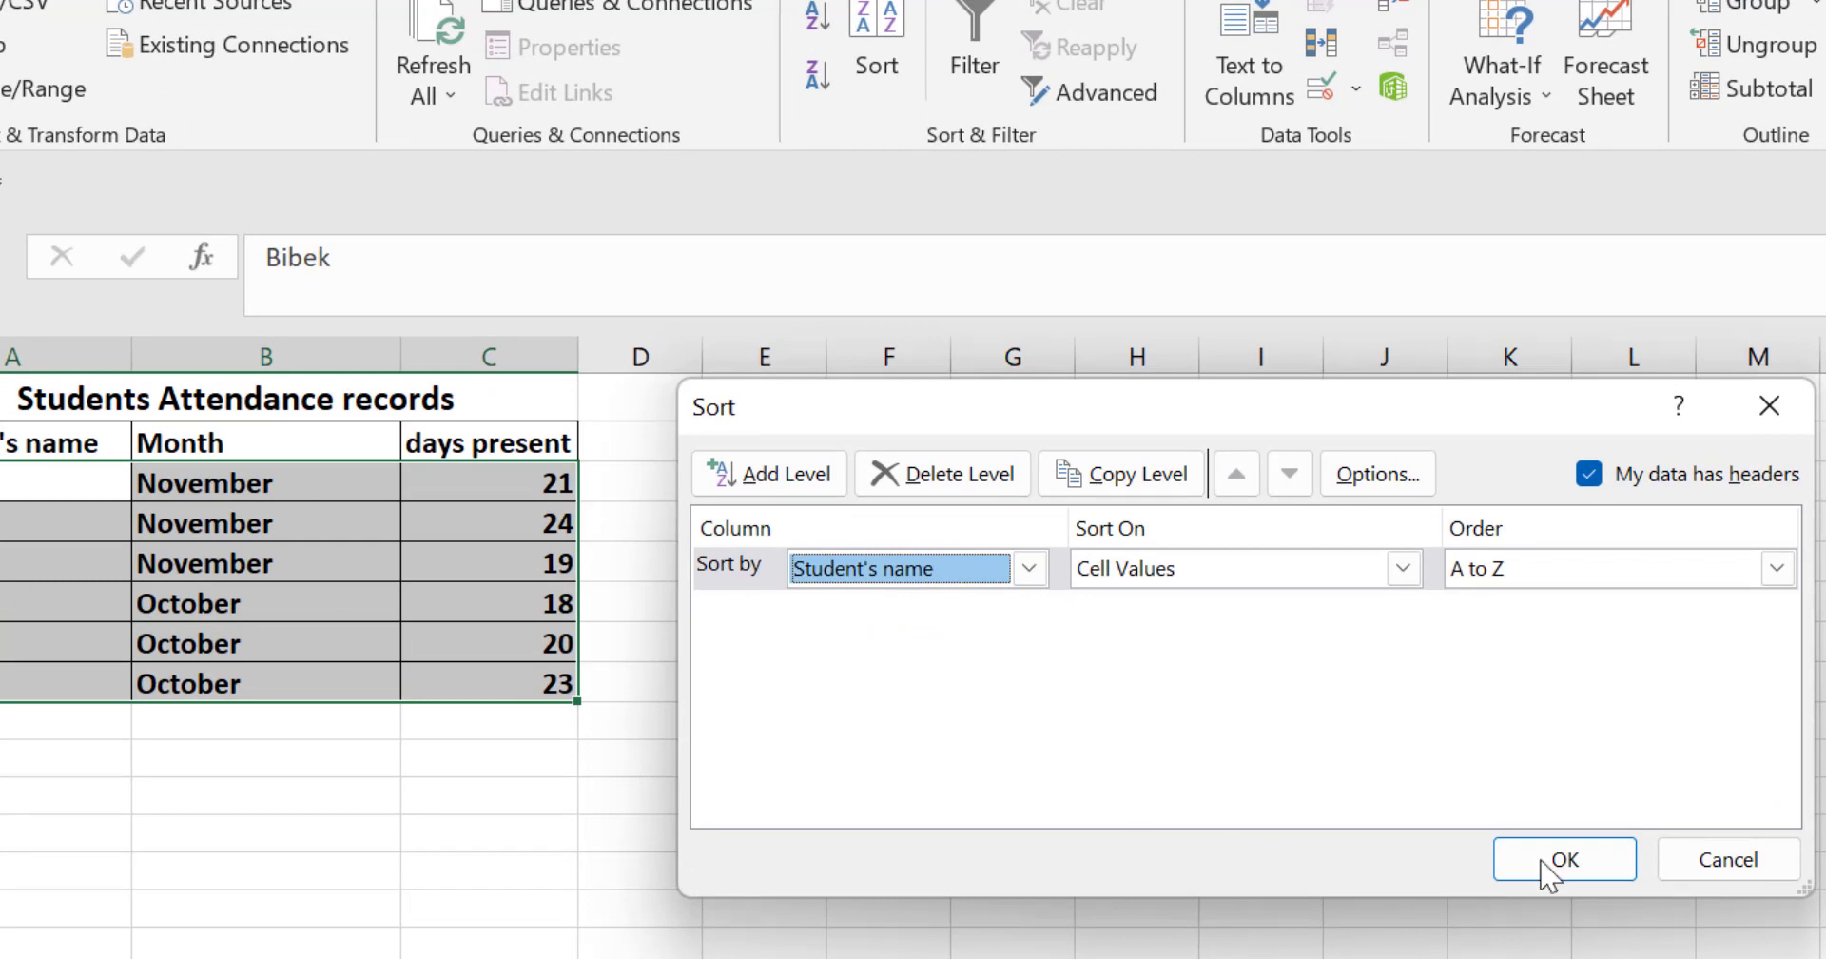
click(1776, 568)
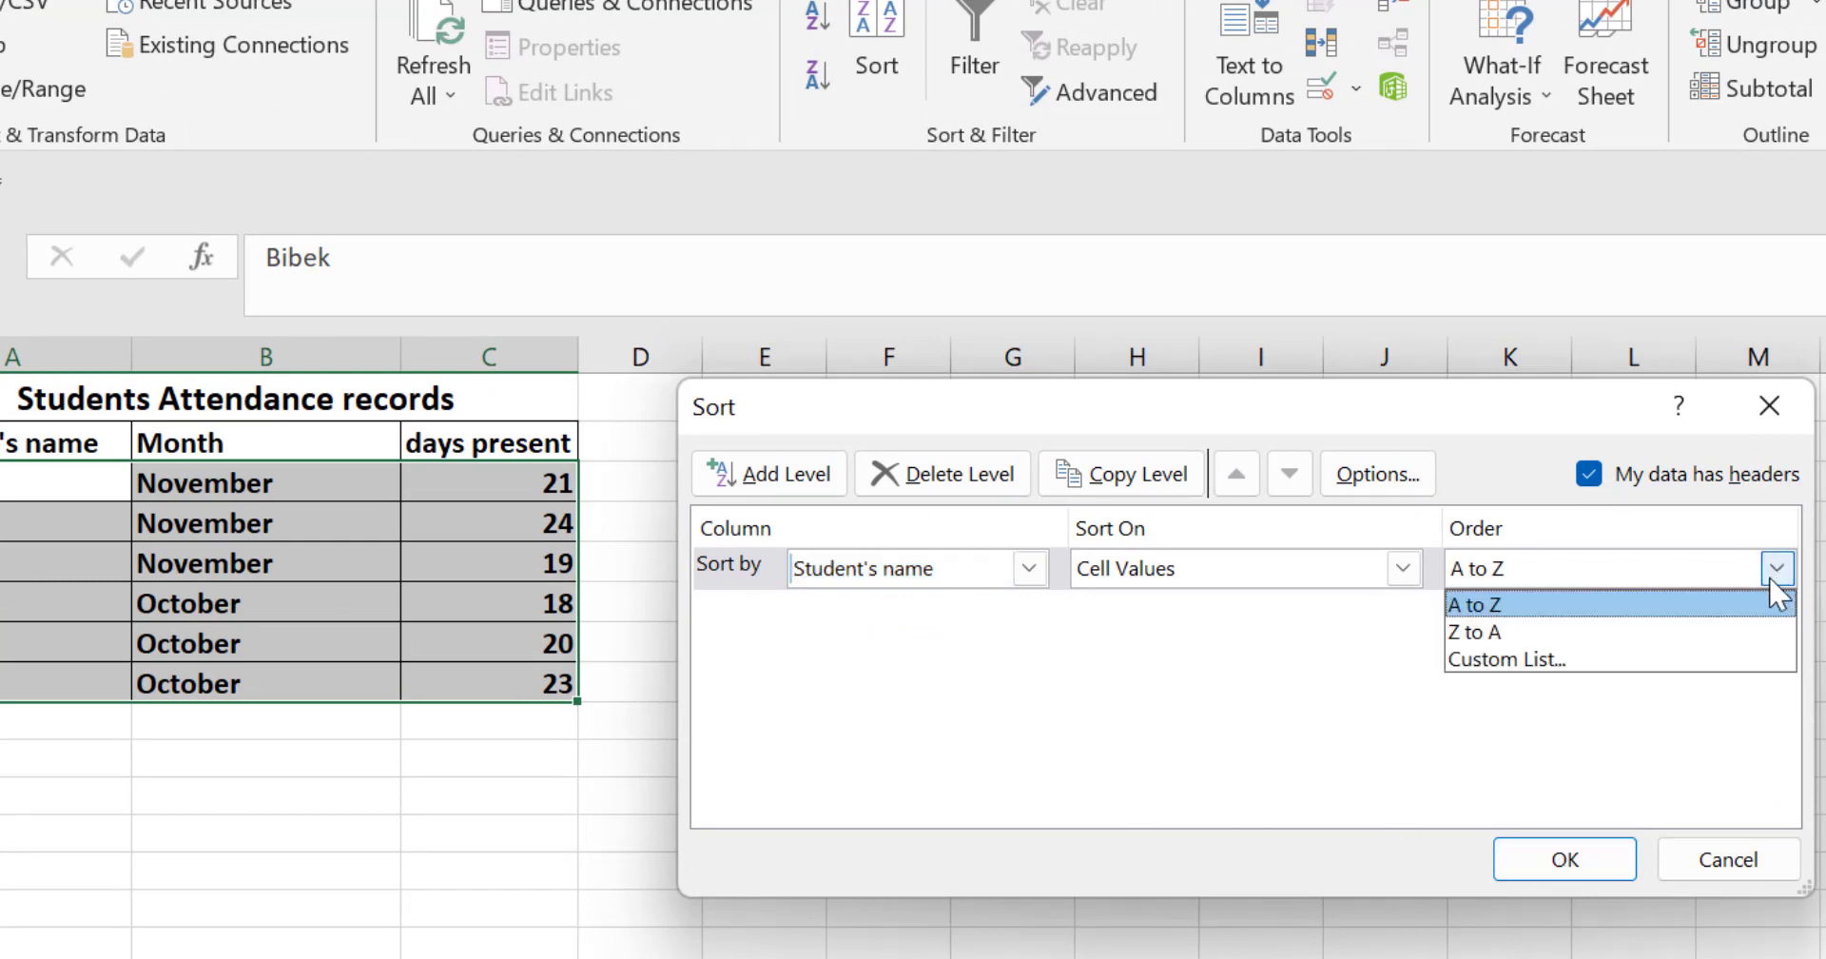
click(1470, 605)
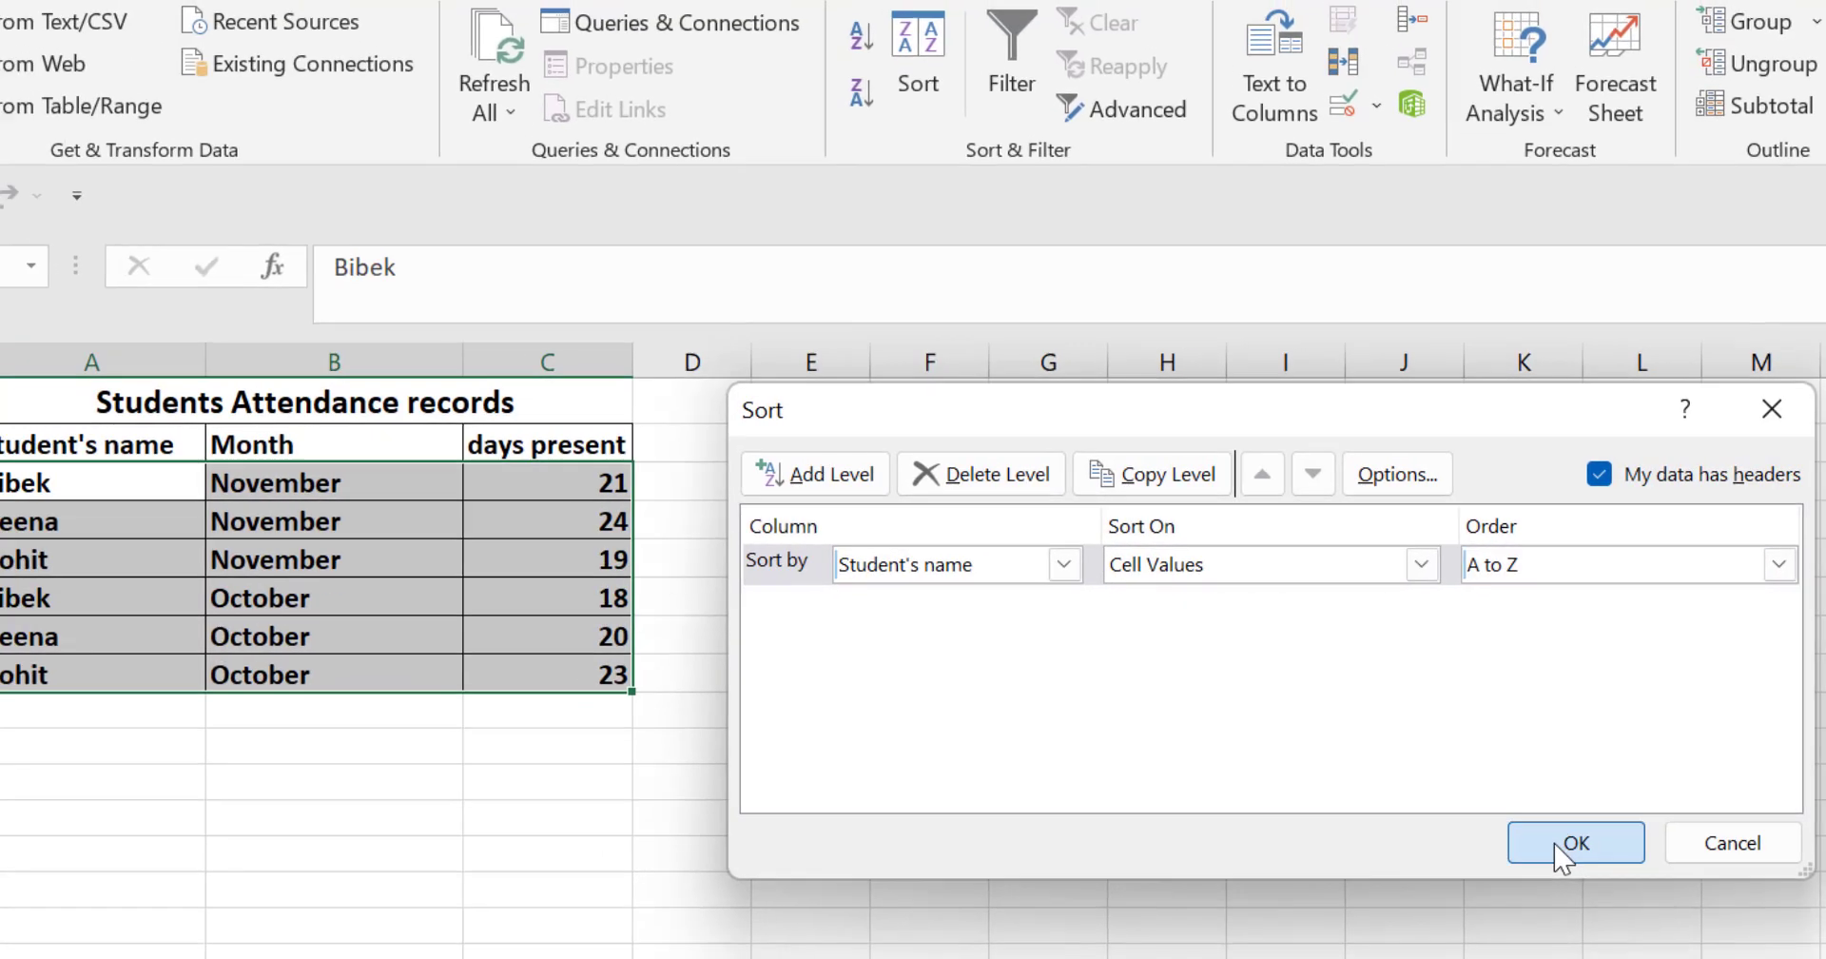
click(1548, 861)
click(514, 868)
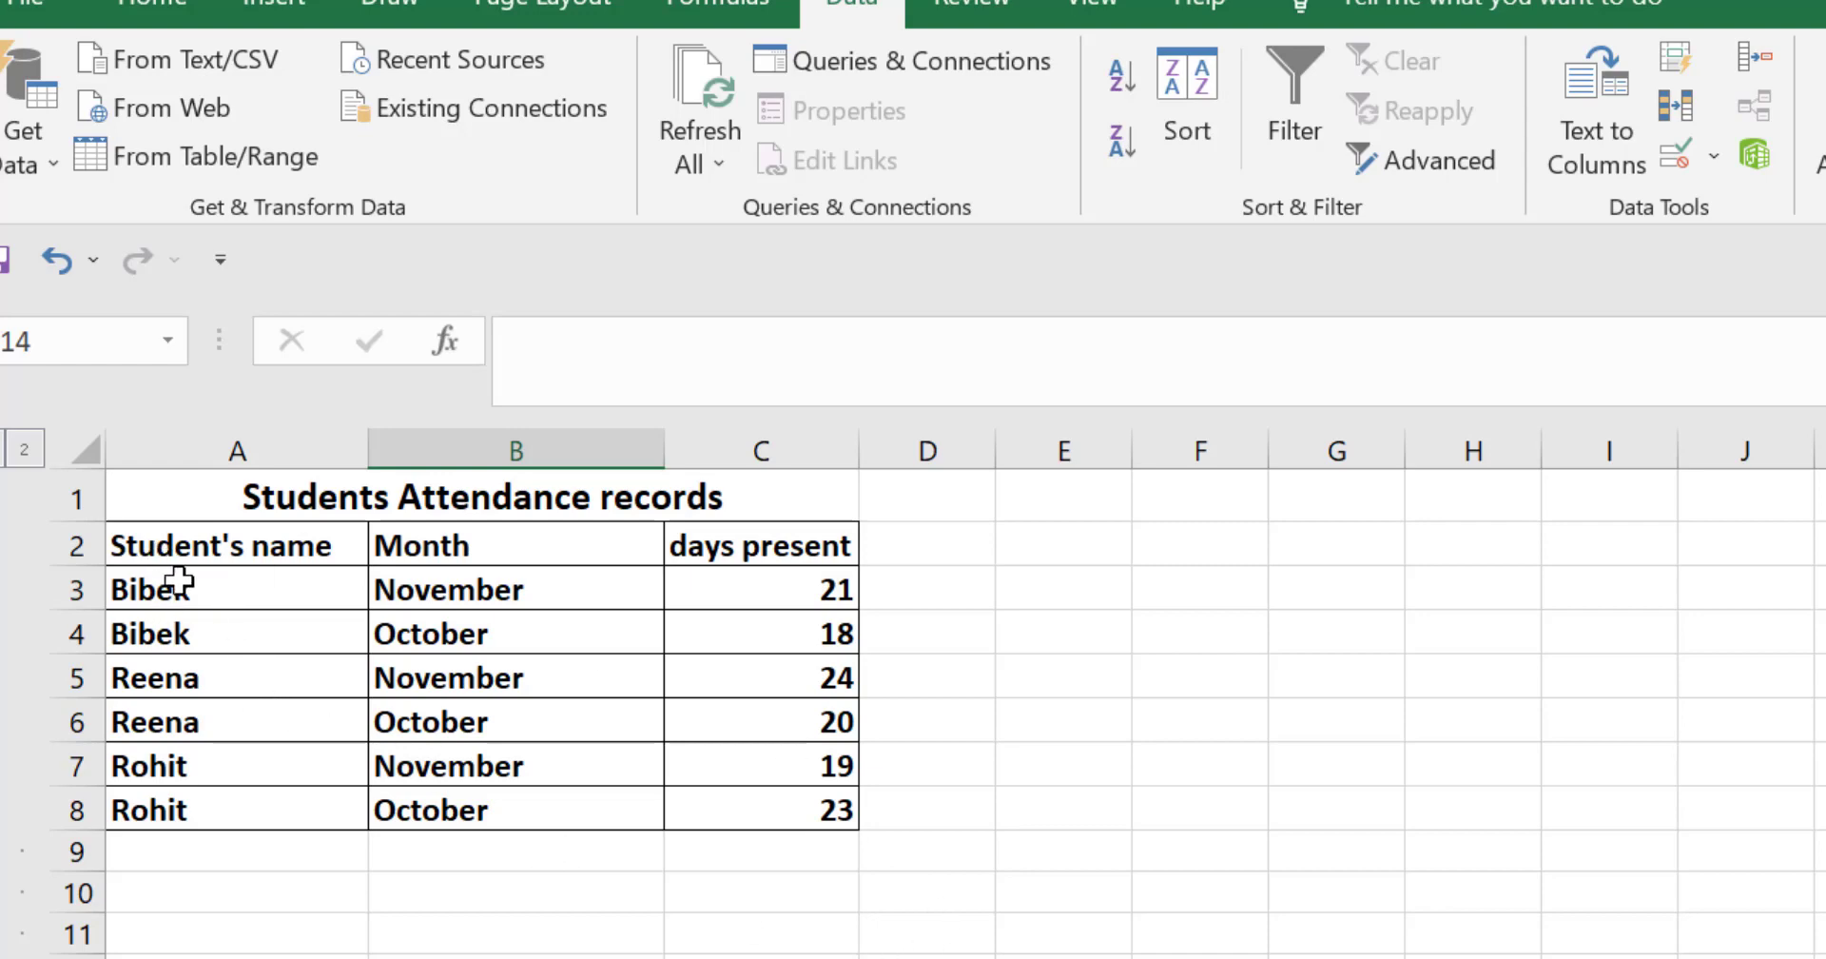
Step: Select the attendance table and add subtotals that sum days present at each change in Student's name
drag(157, 550, 753, 676)
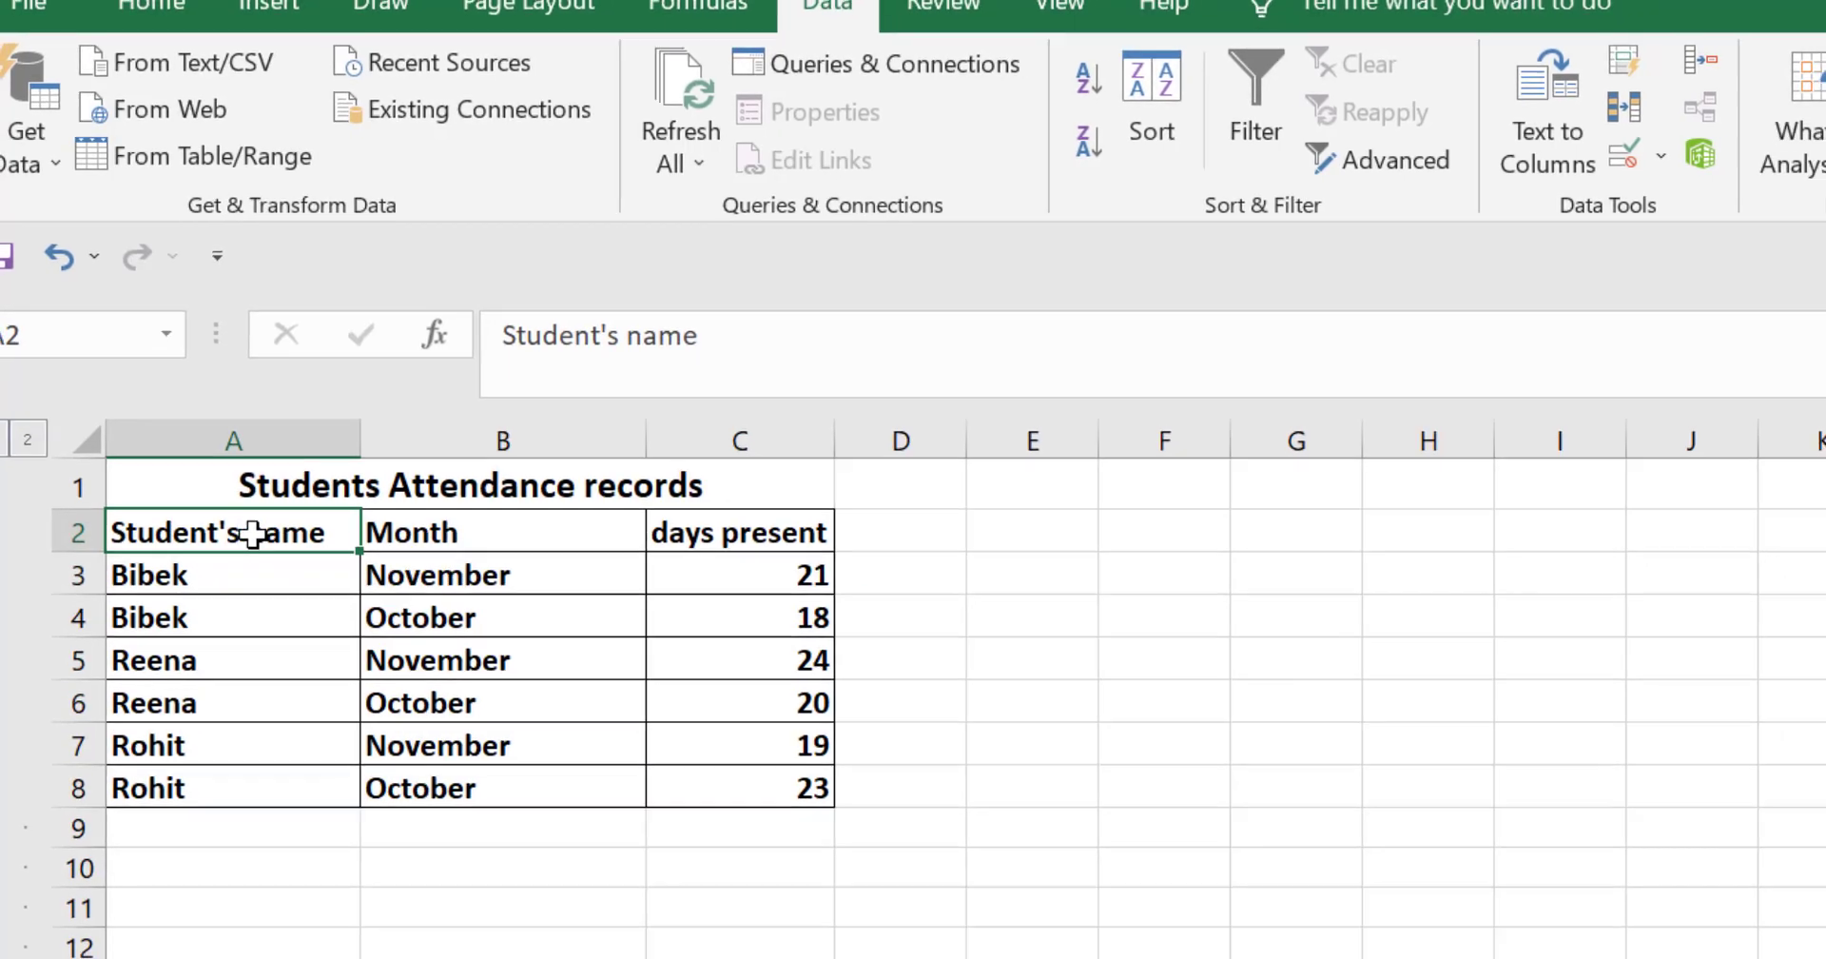
drag(607, 552, 615, 628)
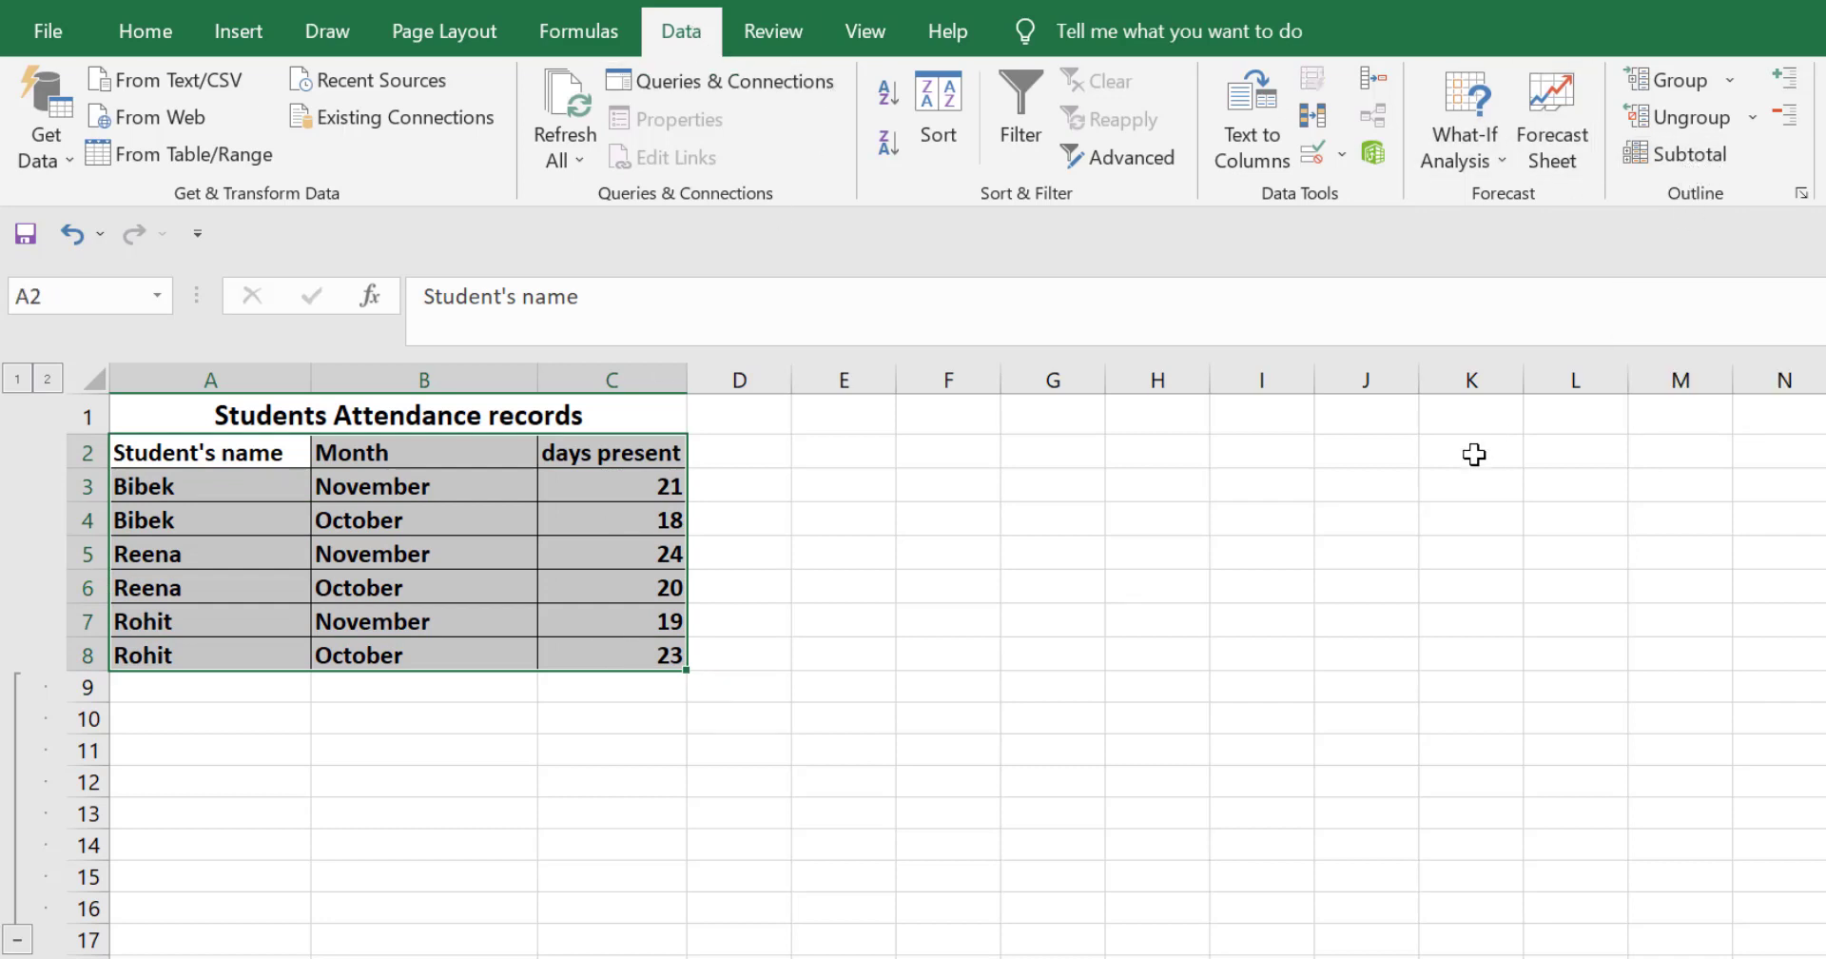
drag(1612, 106, 1725, 168)
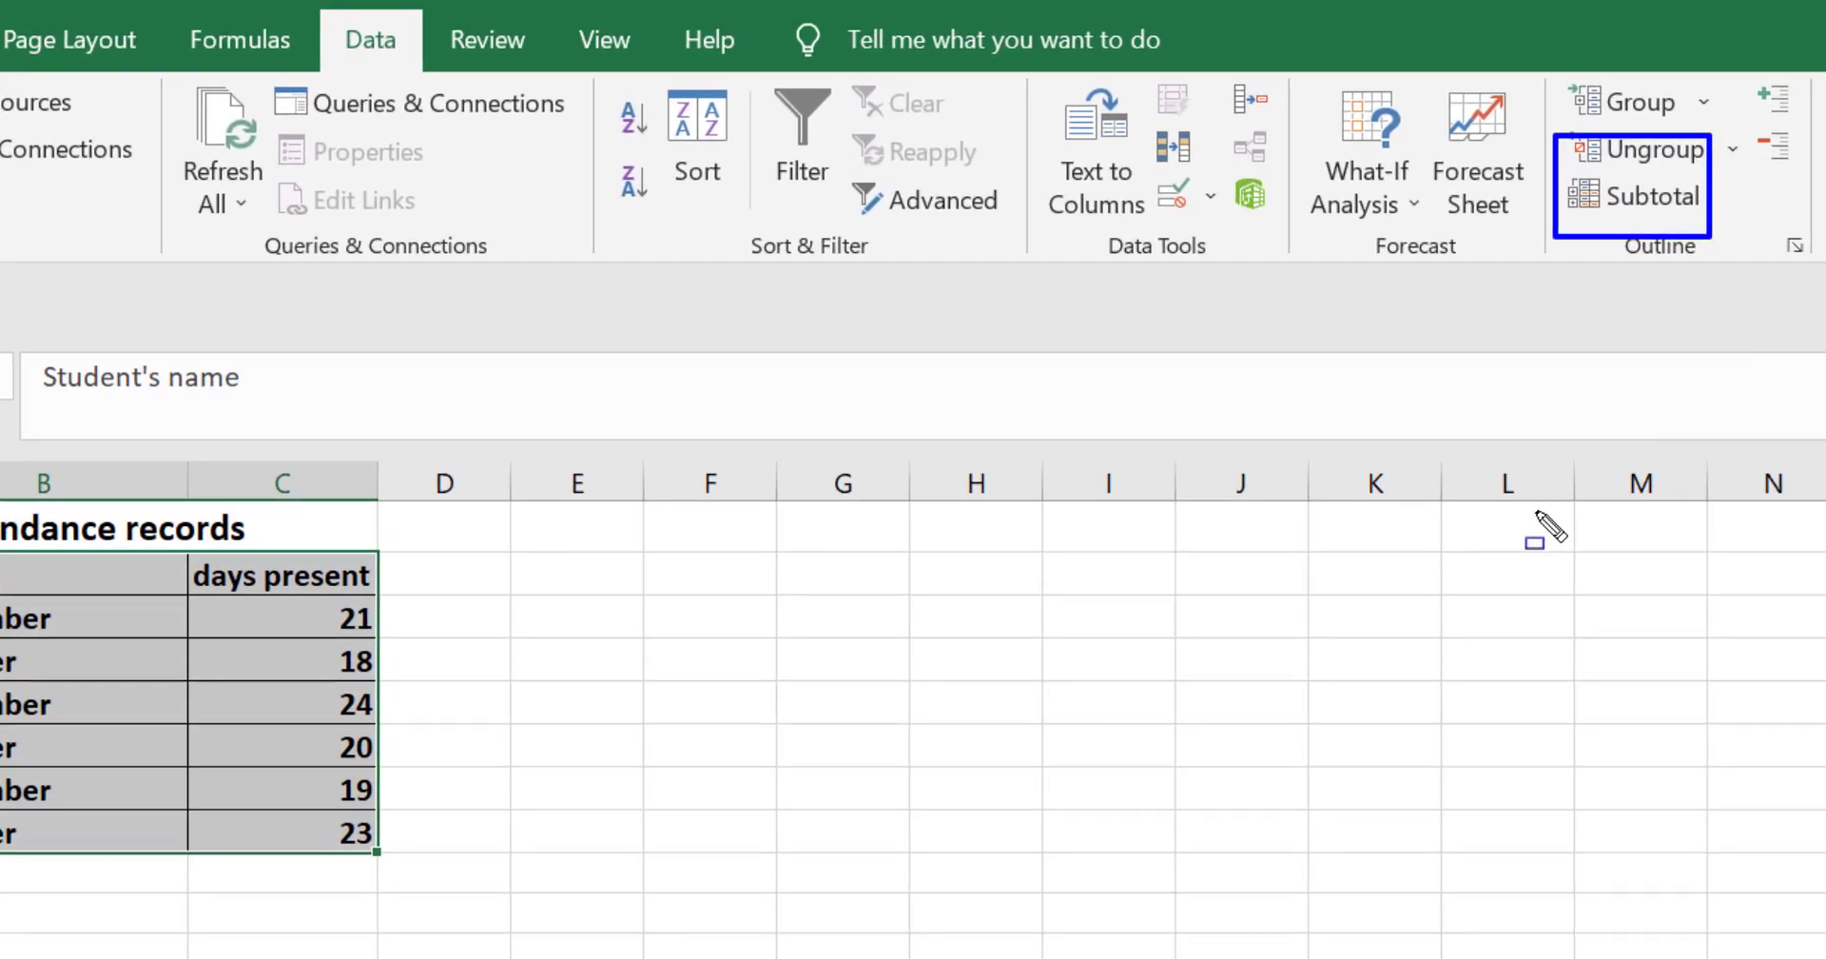
key(Escape)
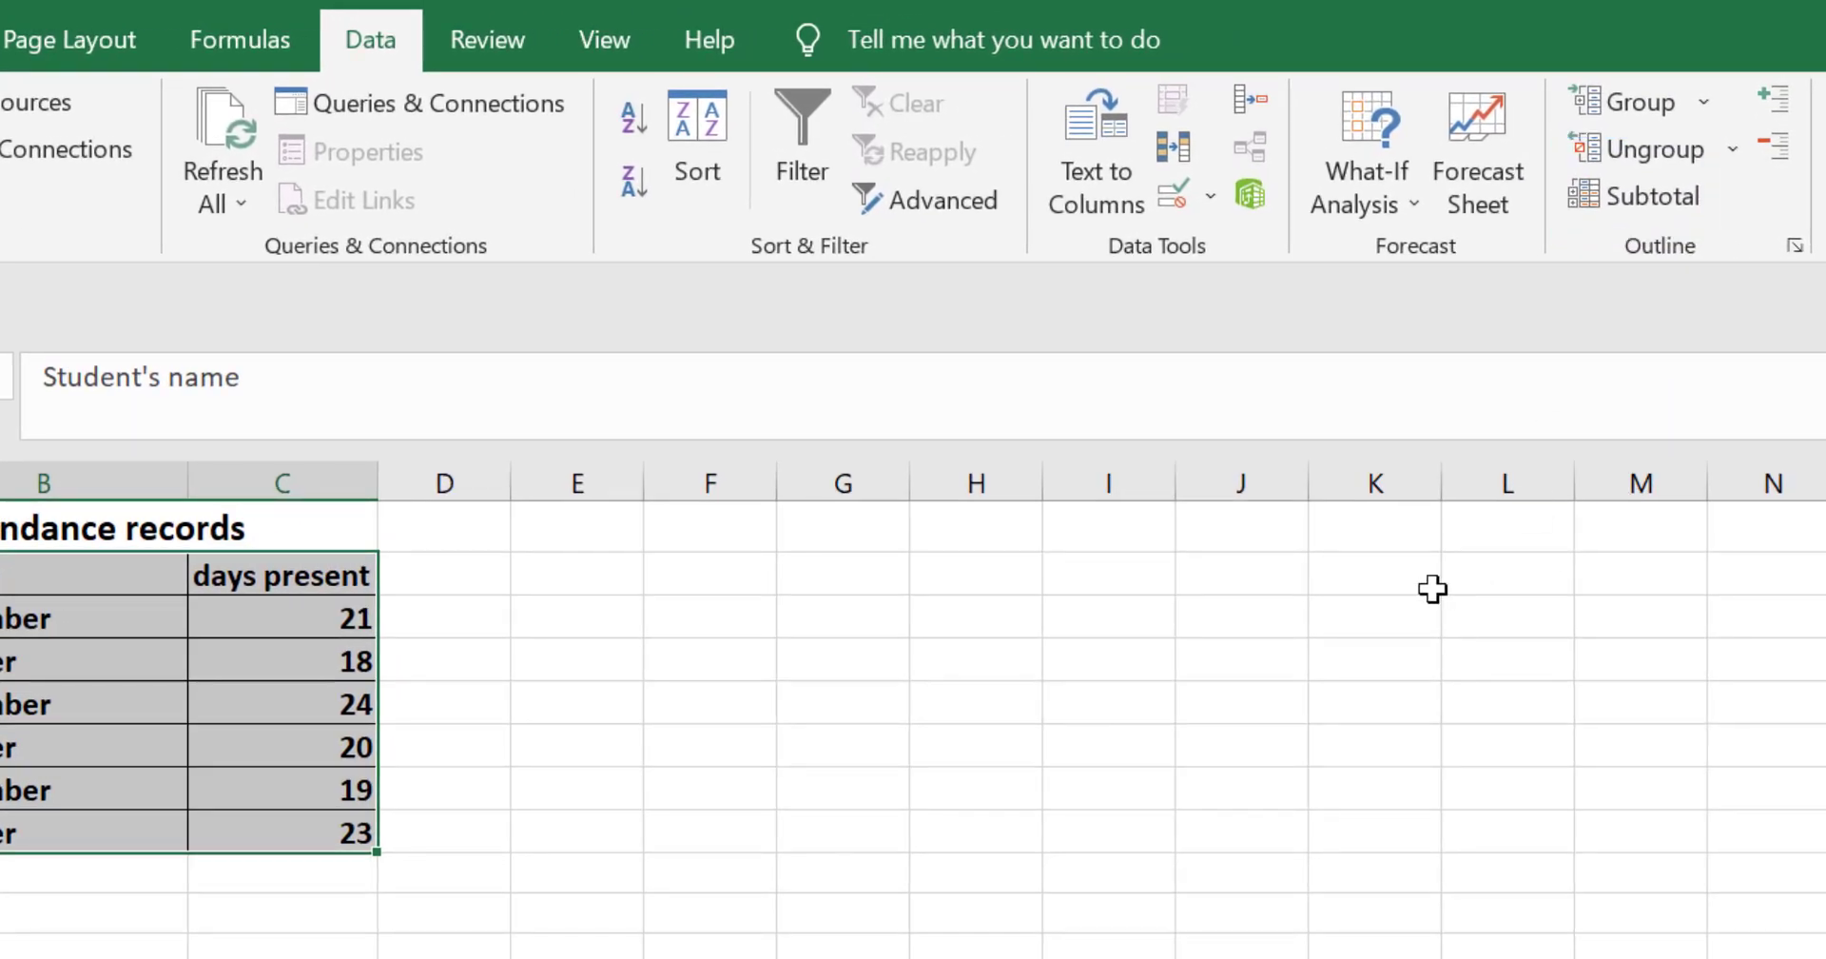
click(1767, 36)
mouse_move(1563, 146)
mouse_down()
mouse_move(1595, 228)
mouse_move(1698, 245)
mouse_up()
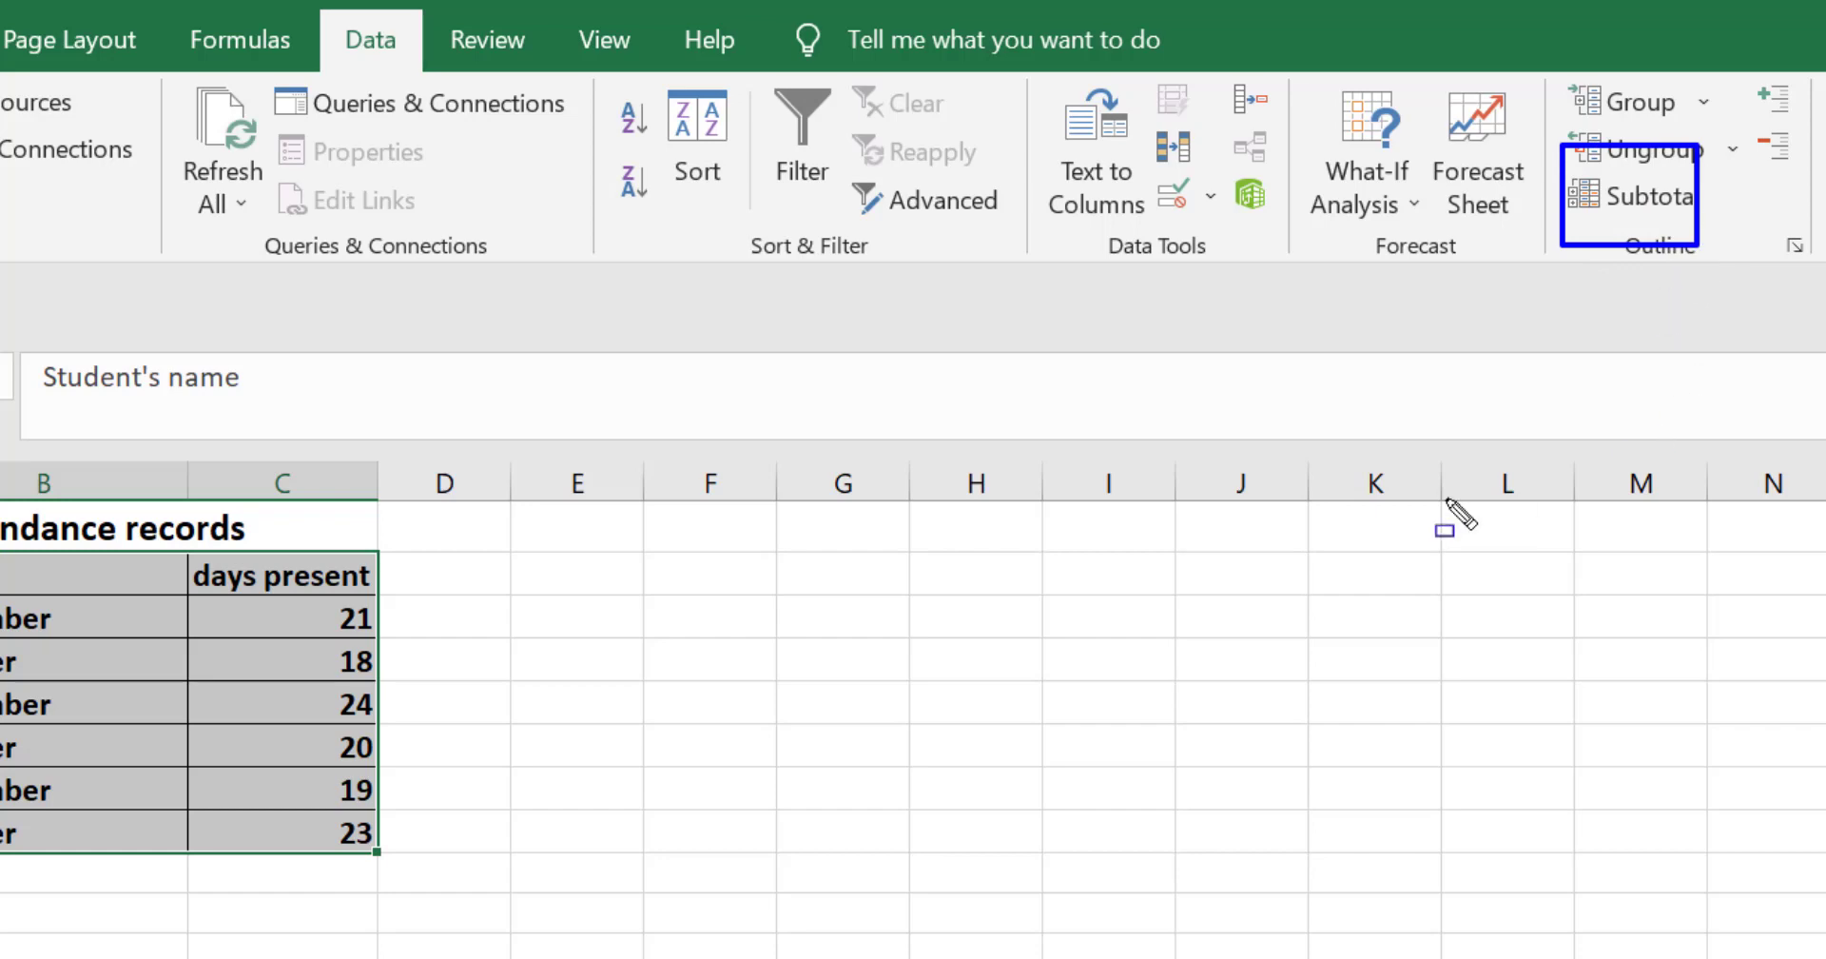
key(Escape)
click(1652, 197)
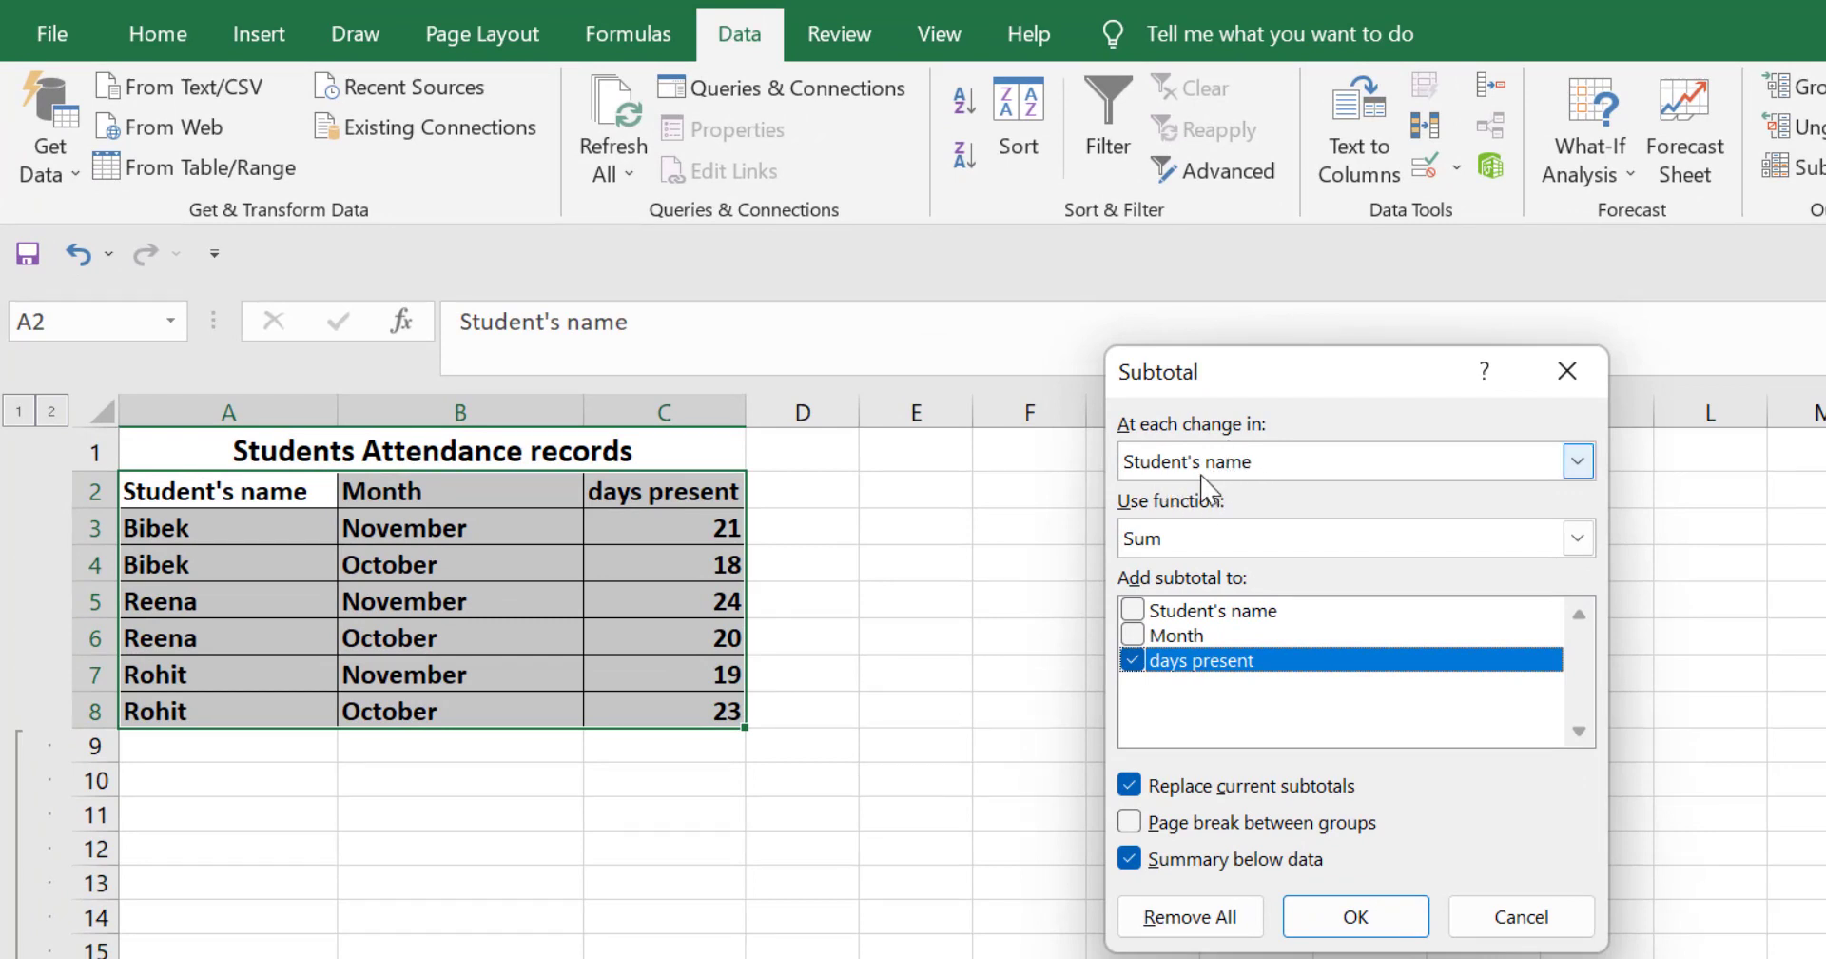
click(1578, 462)
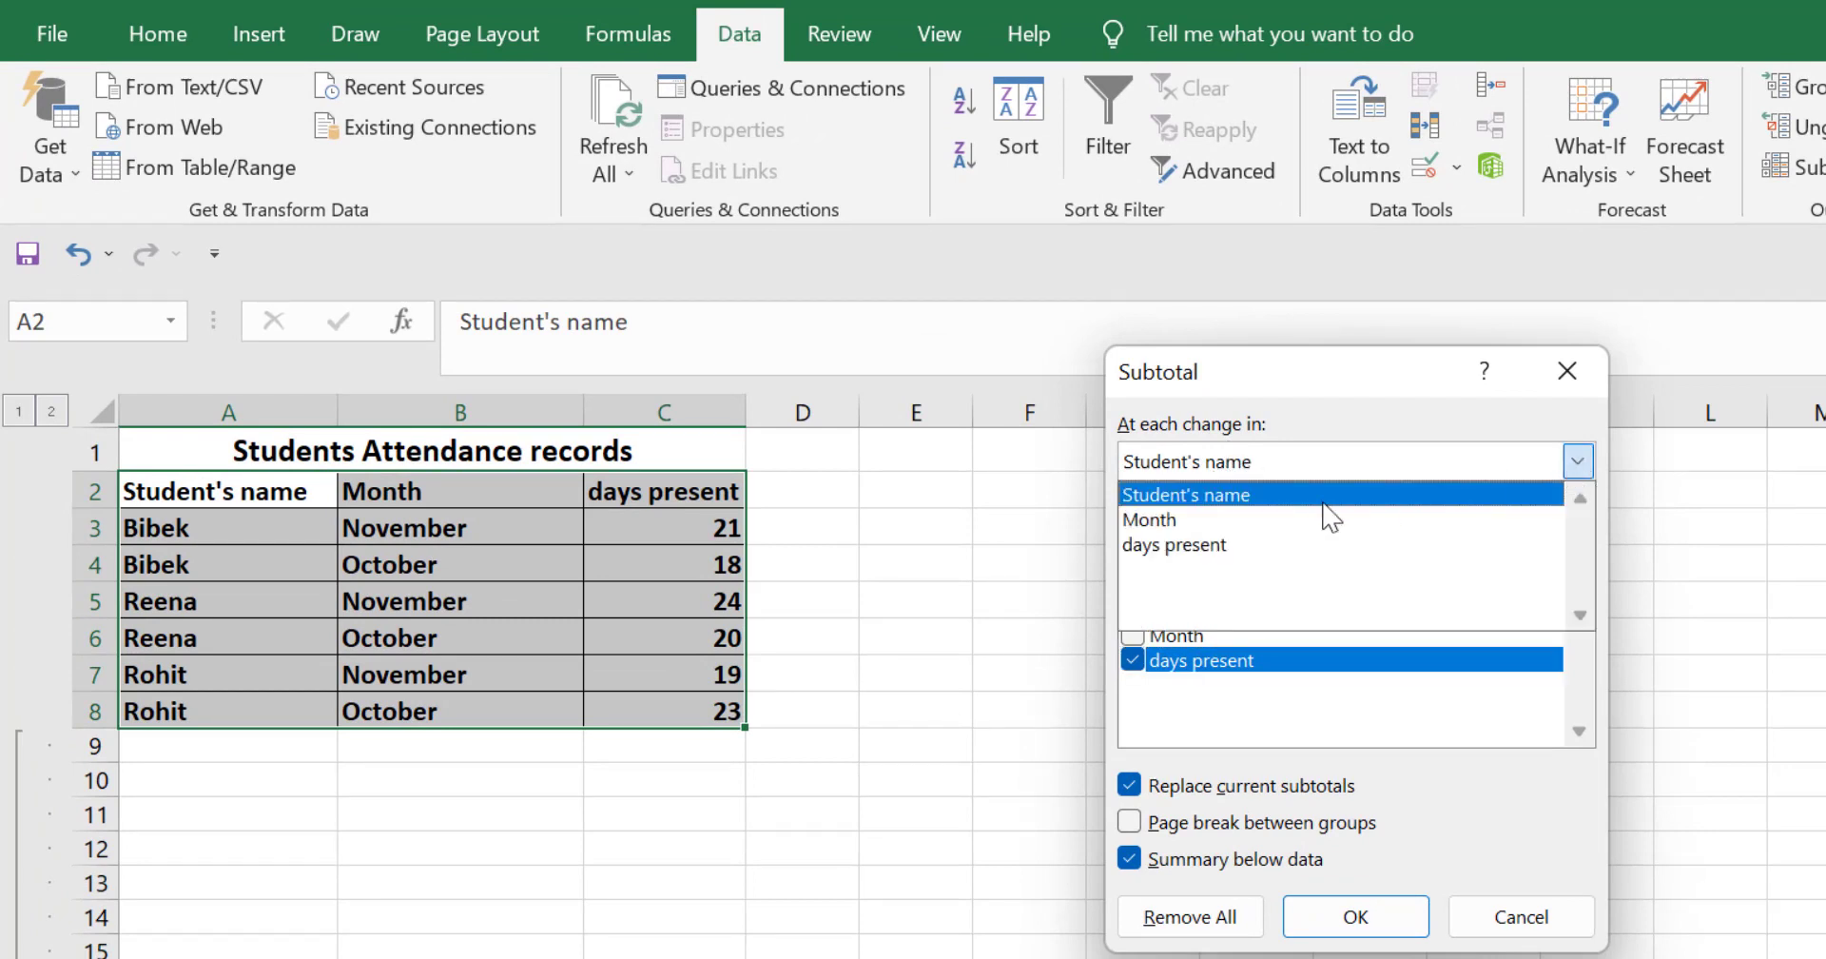
click(1237, 496)
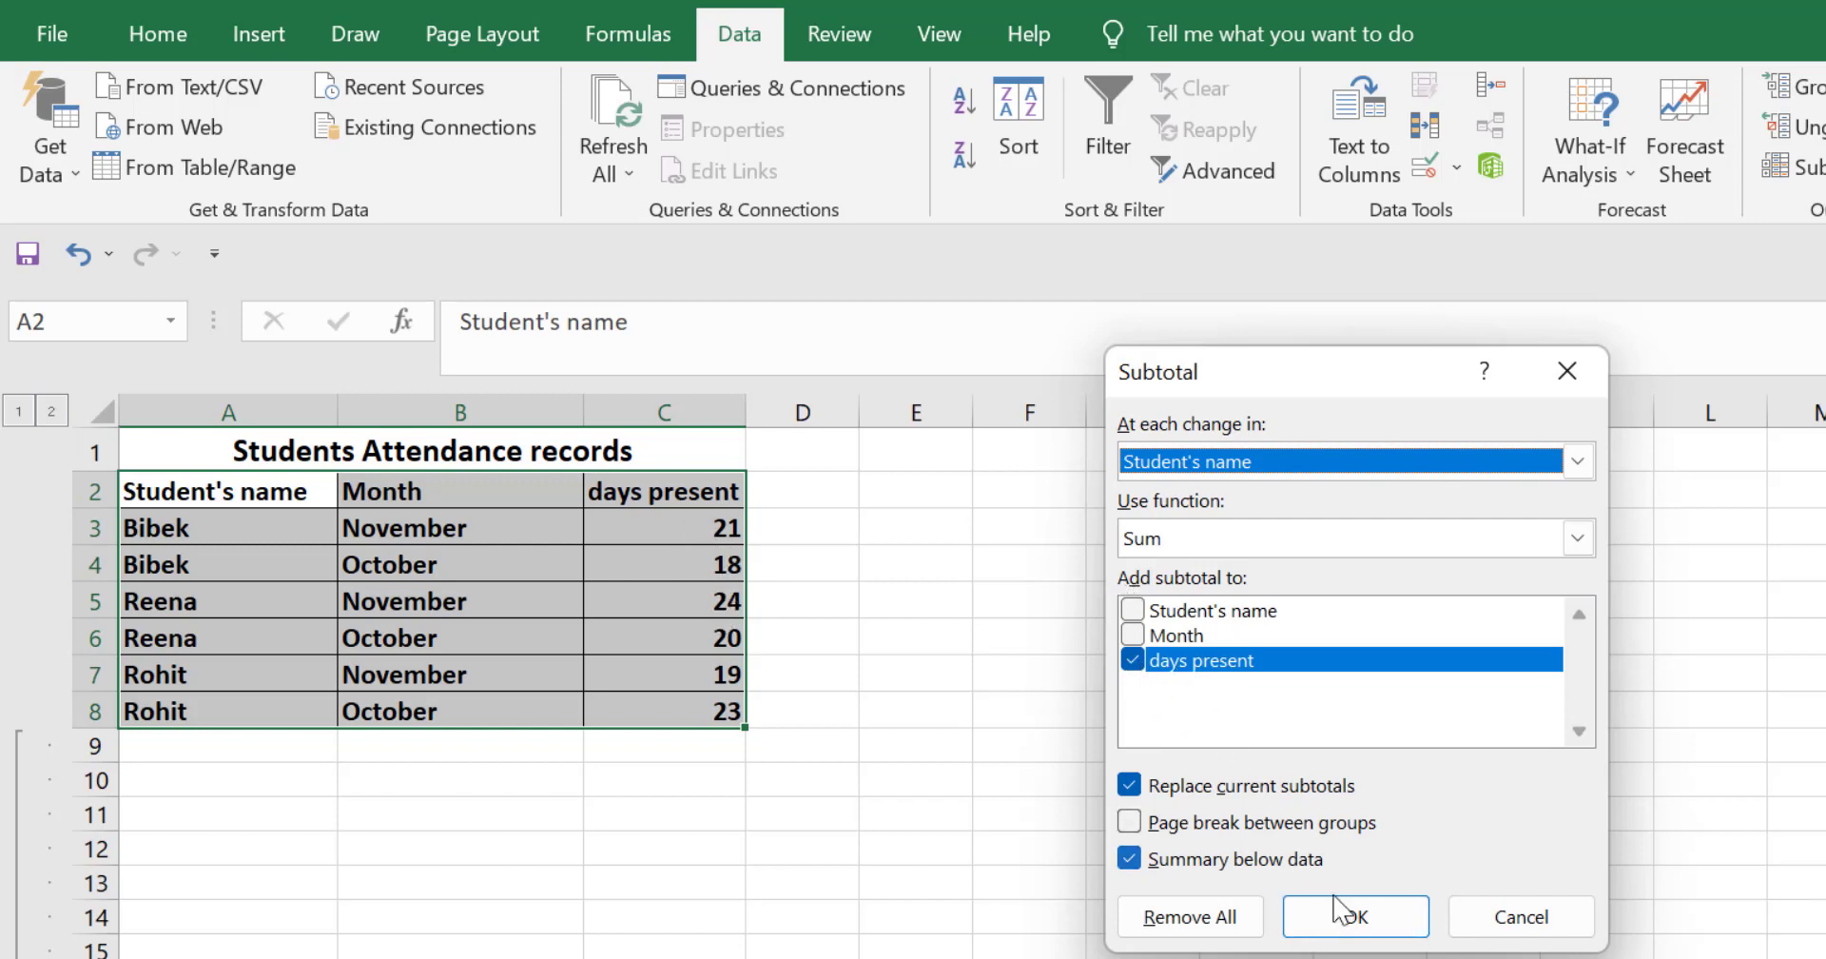
click(1355, 917)
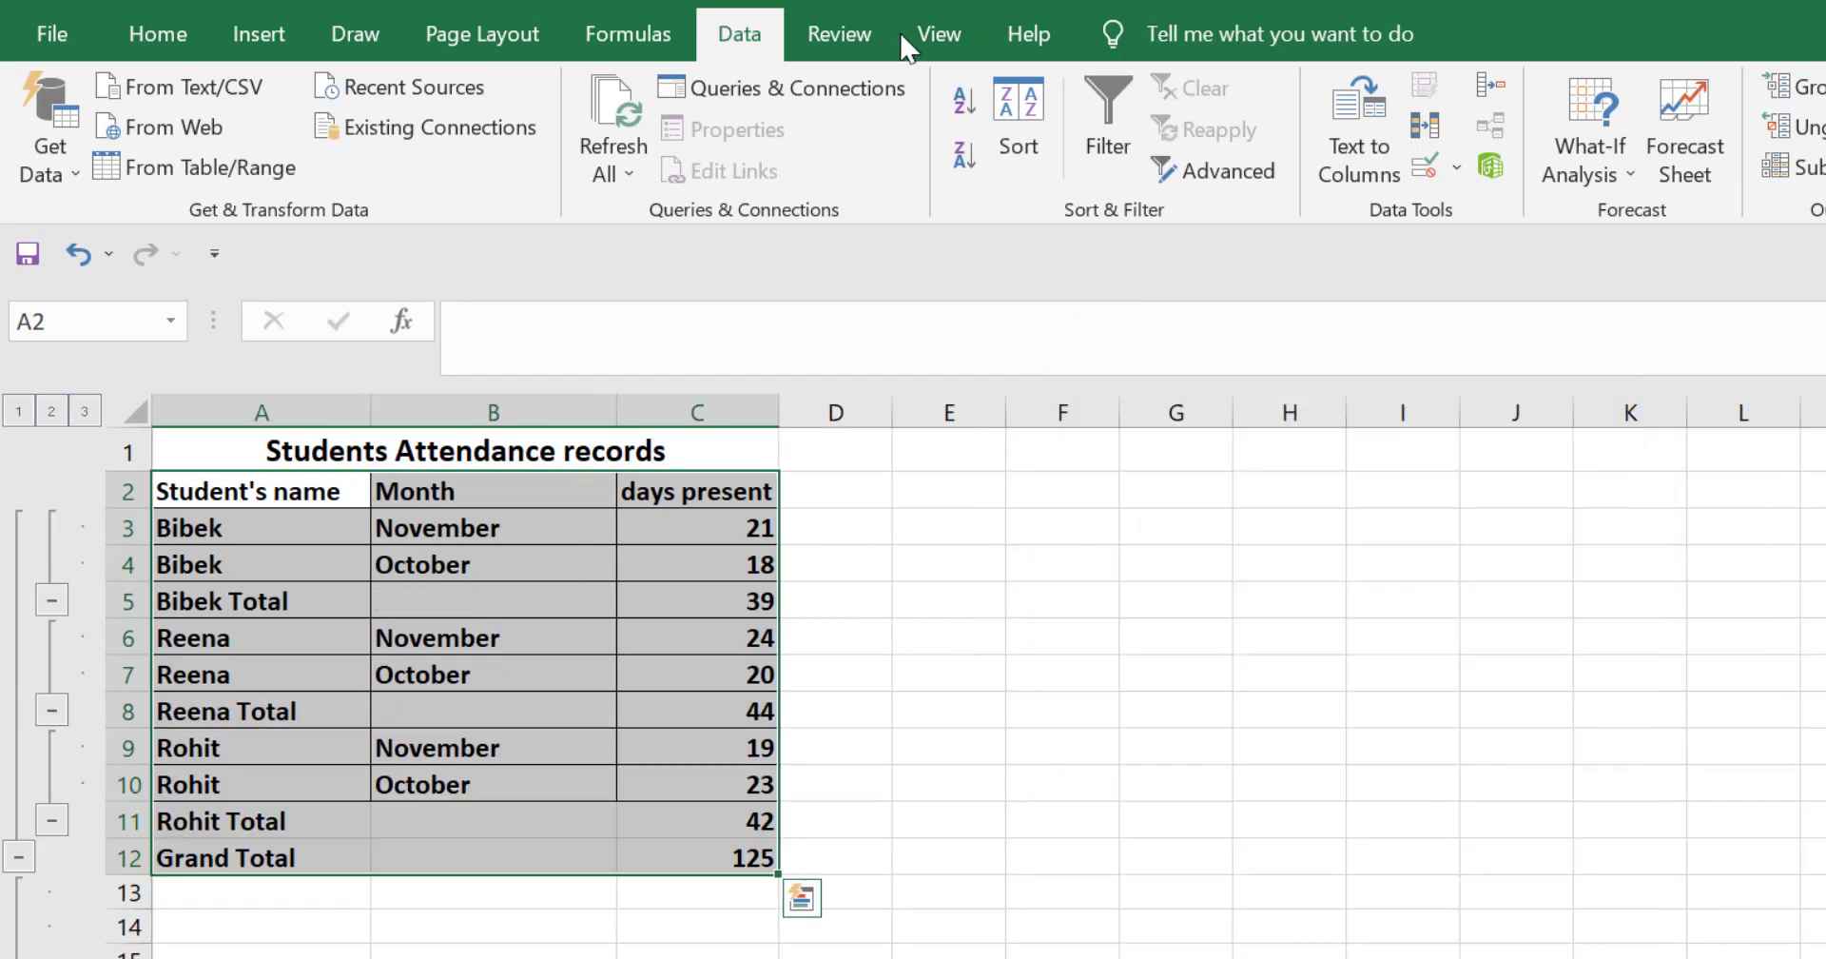
Step: Inspect each student's Total row and the Grand Total row along with their SUBTOTAL formulas
click(627, 952)
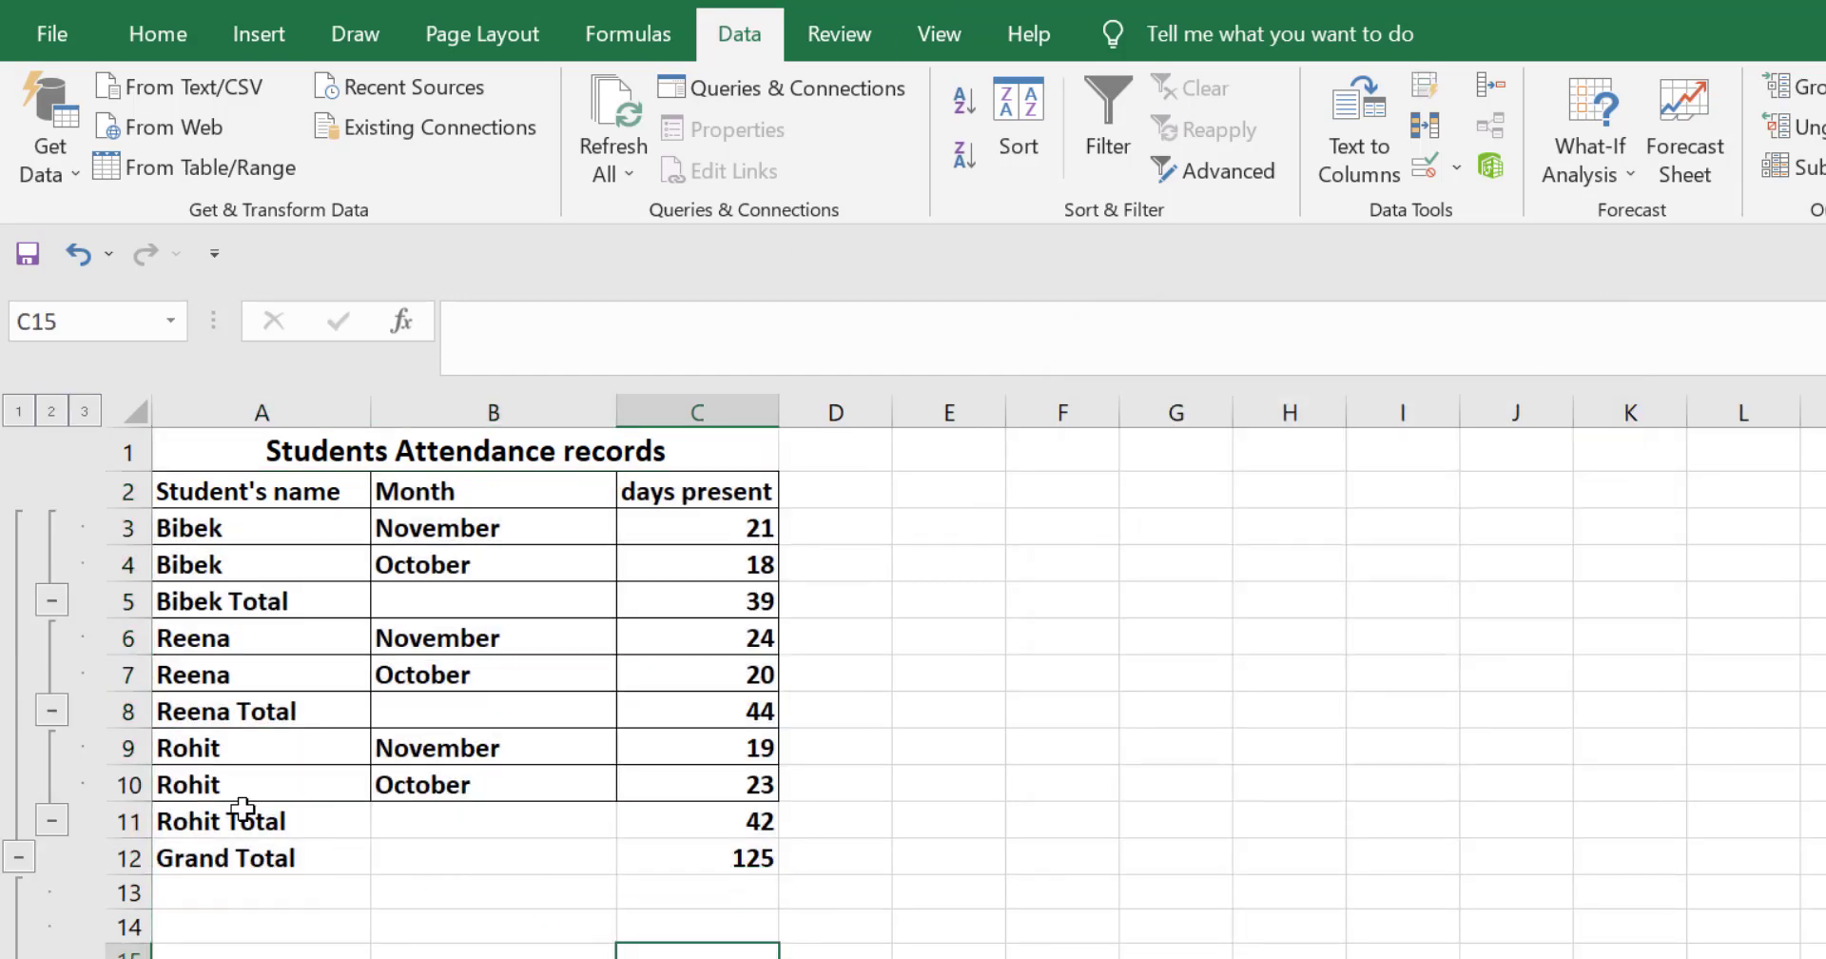
click(188, 601)
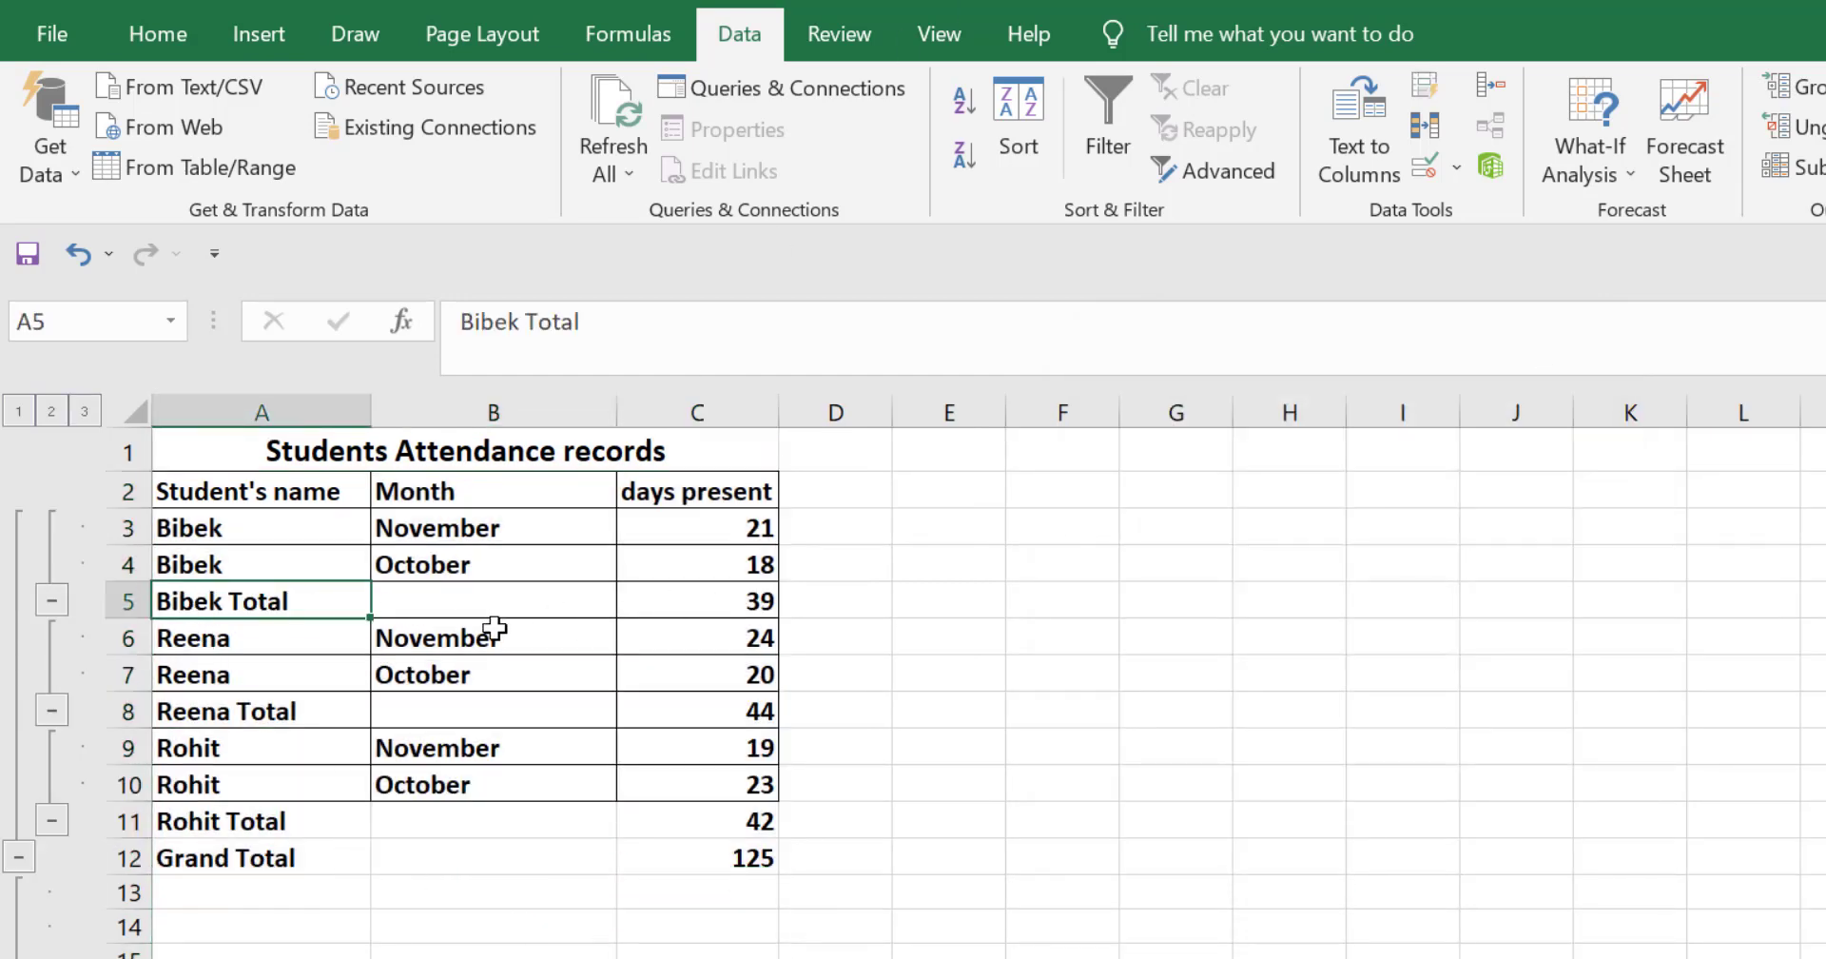
click(727, 601)
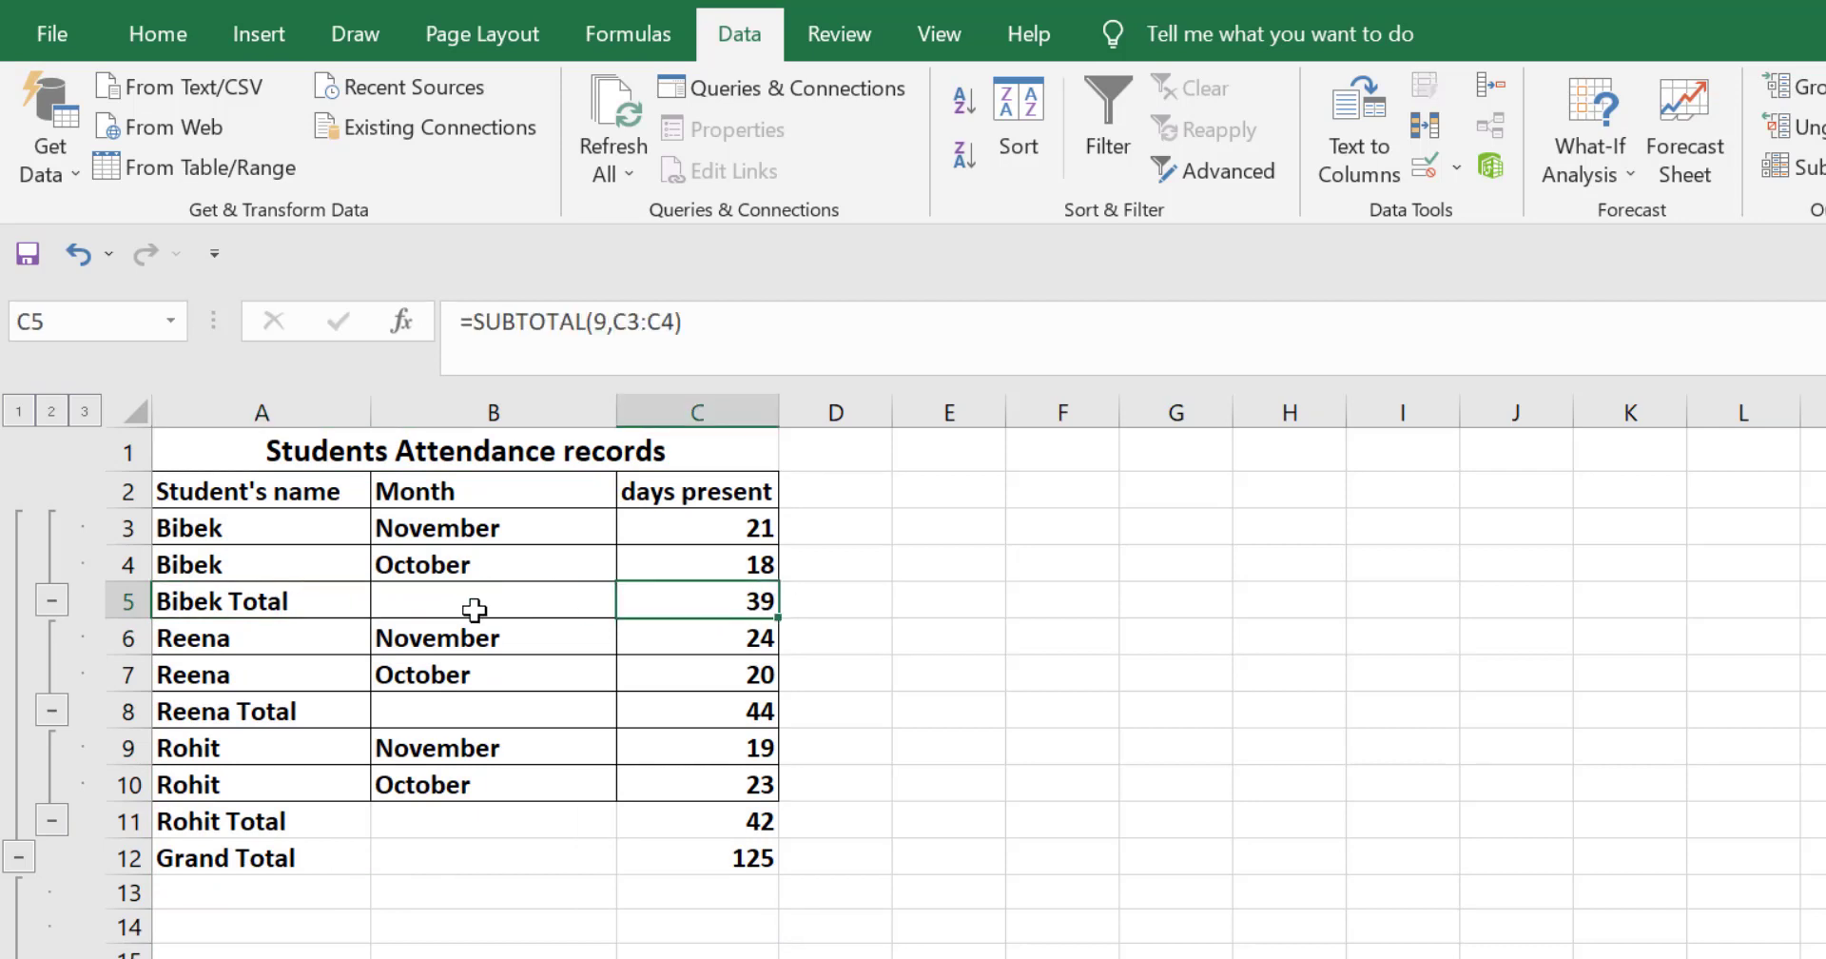
click(197, 723)
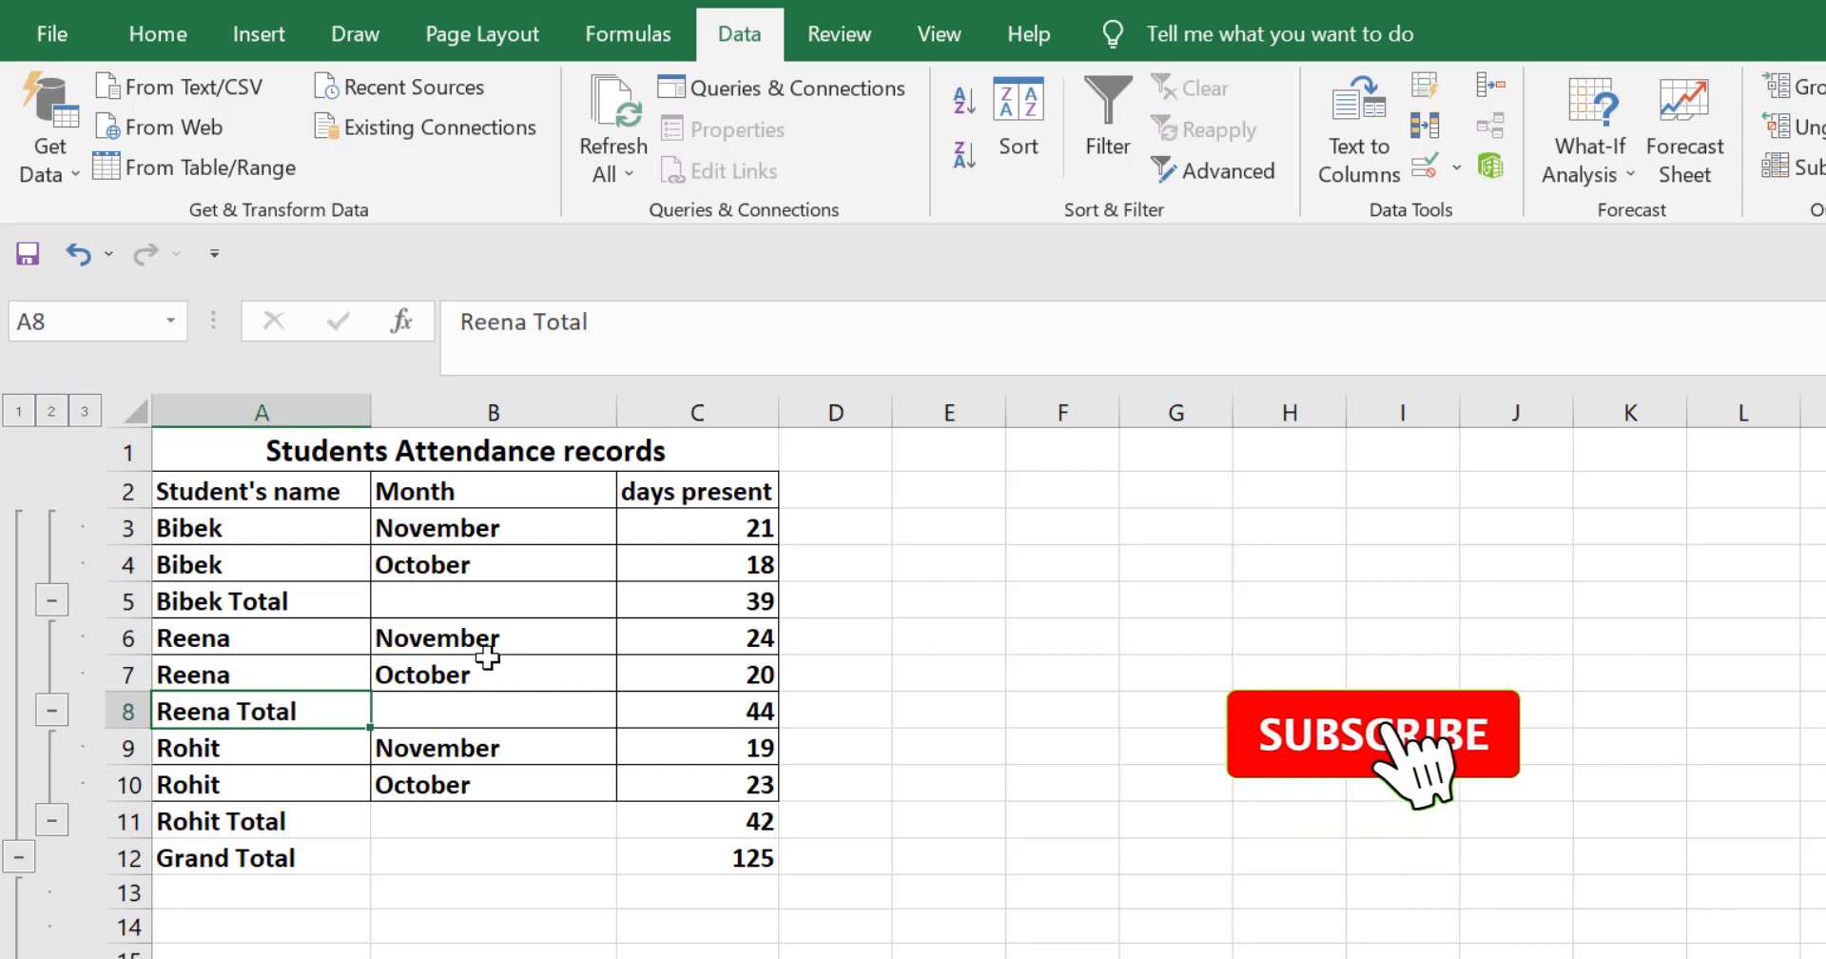
click(701, 721)
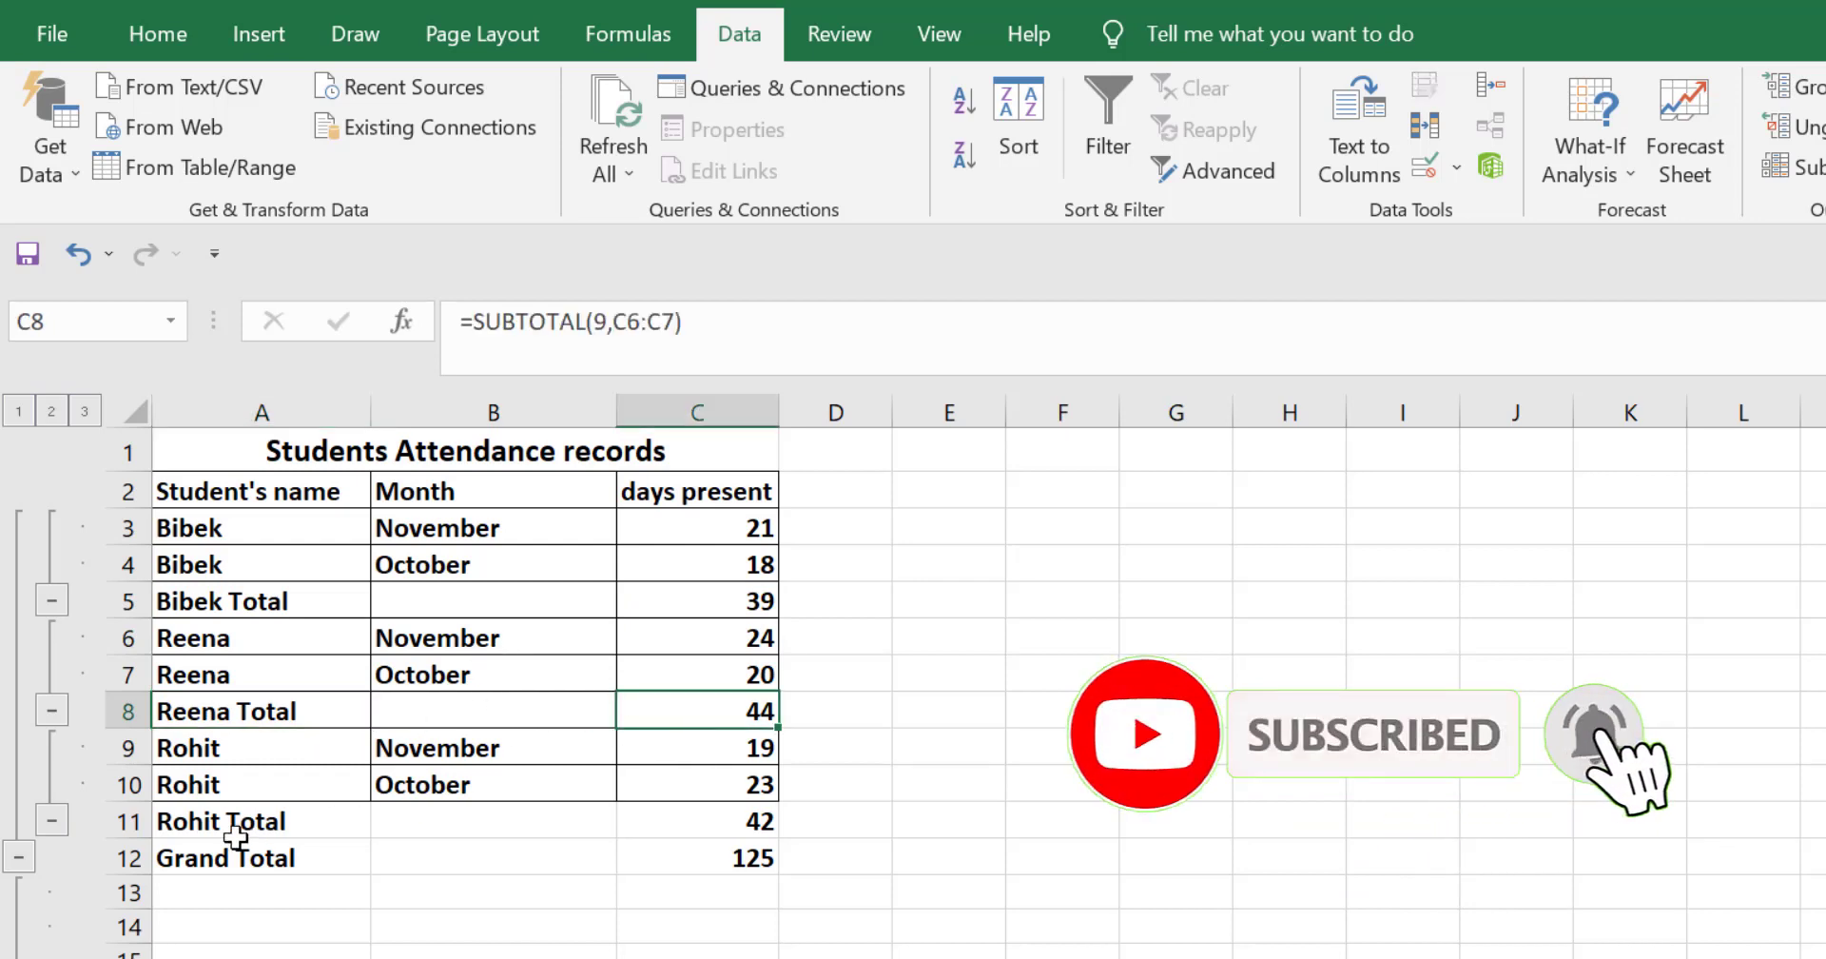
click(200, 817)
click(703, 821)
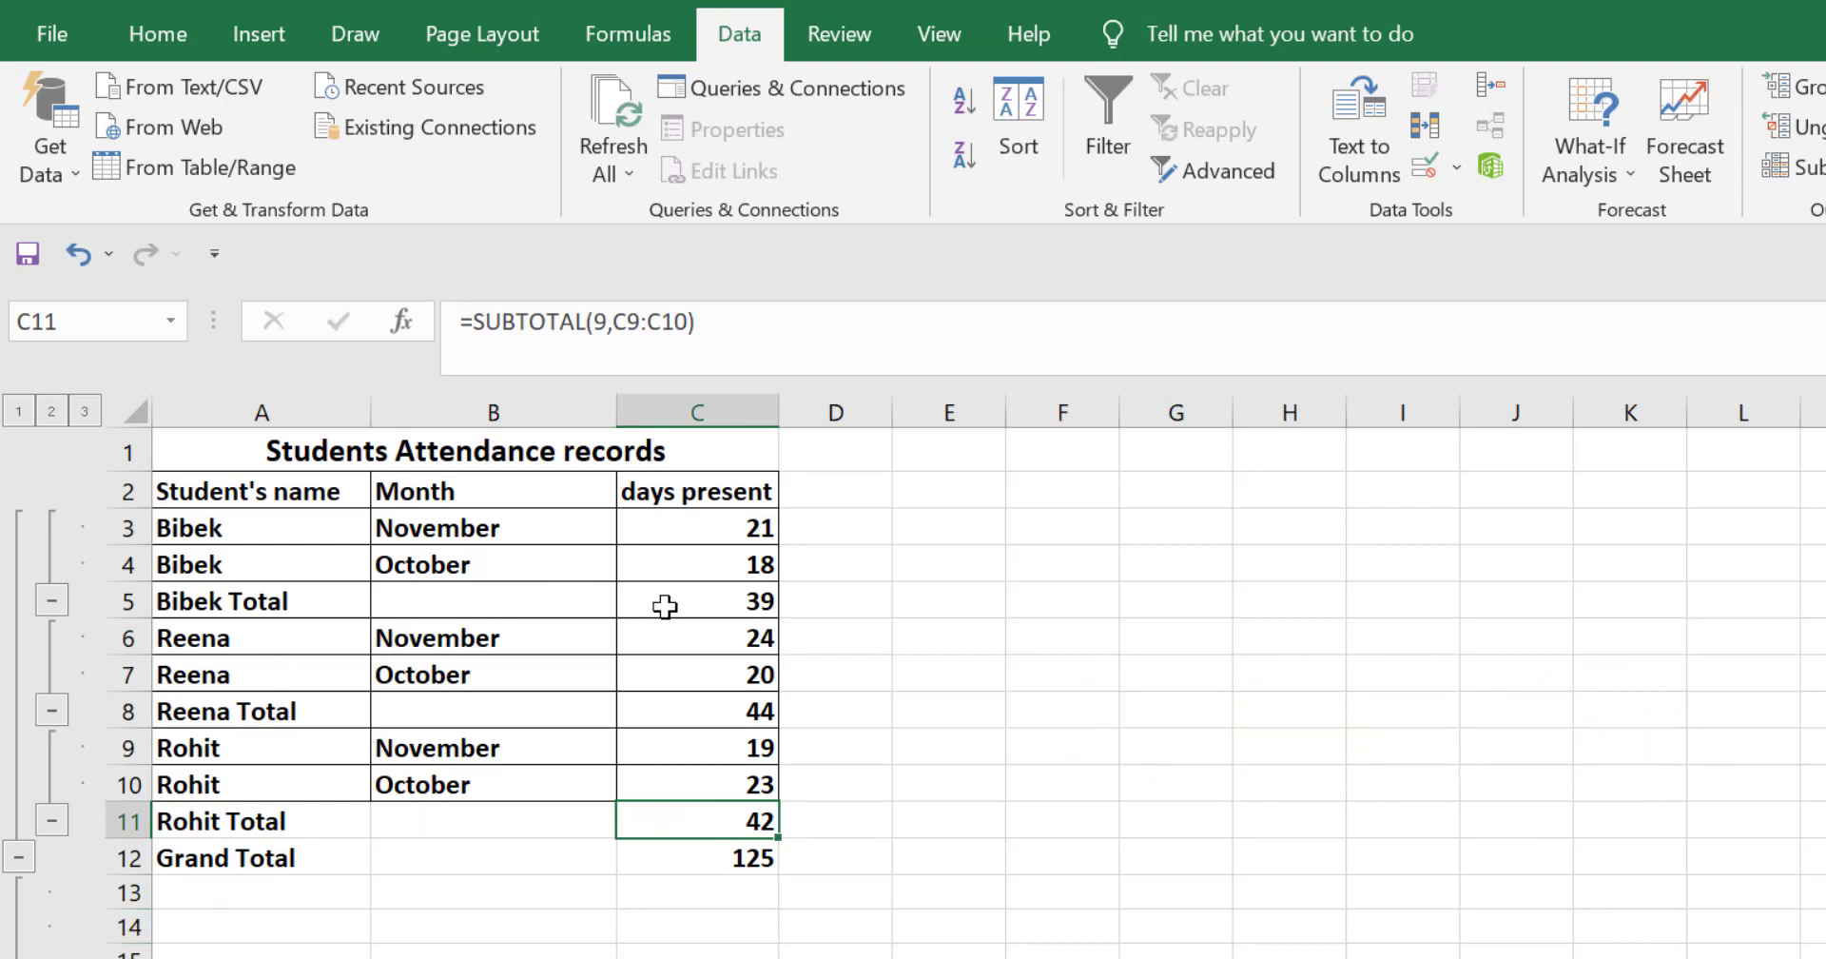
click(718, 607)
click(755, 704)
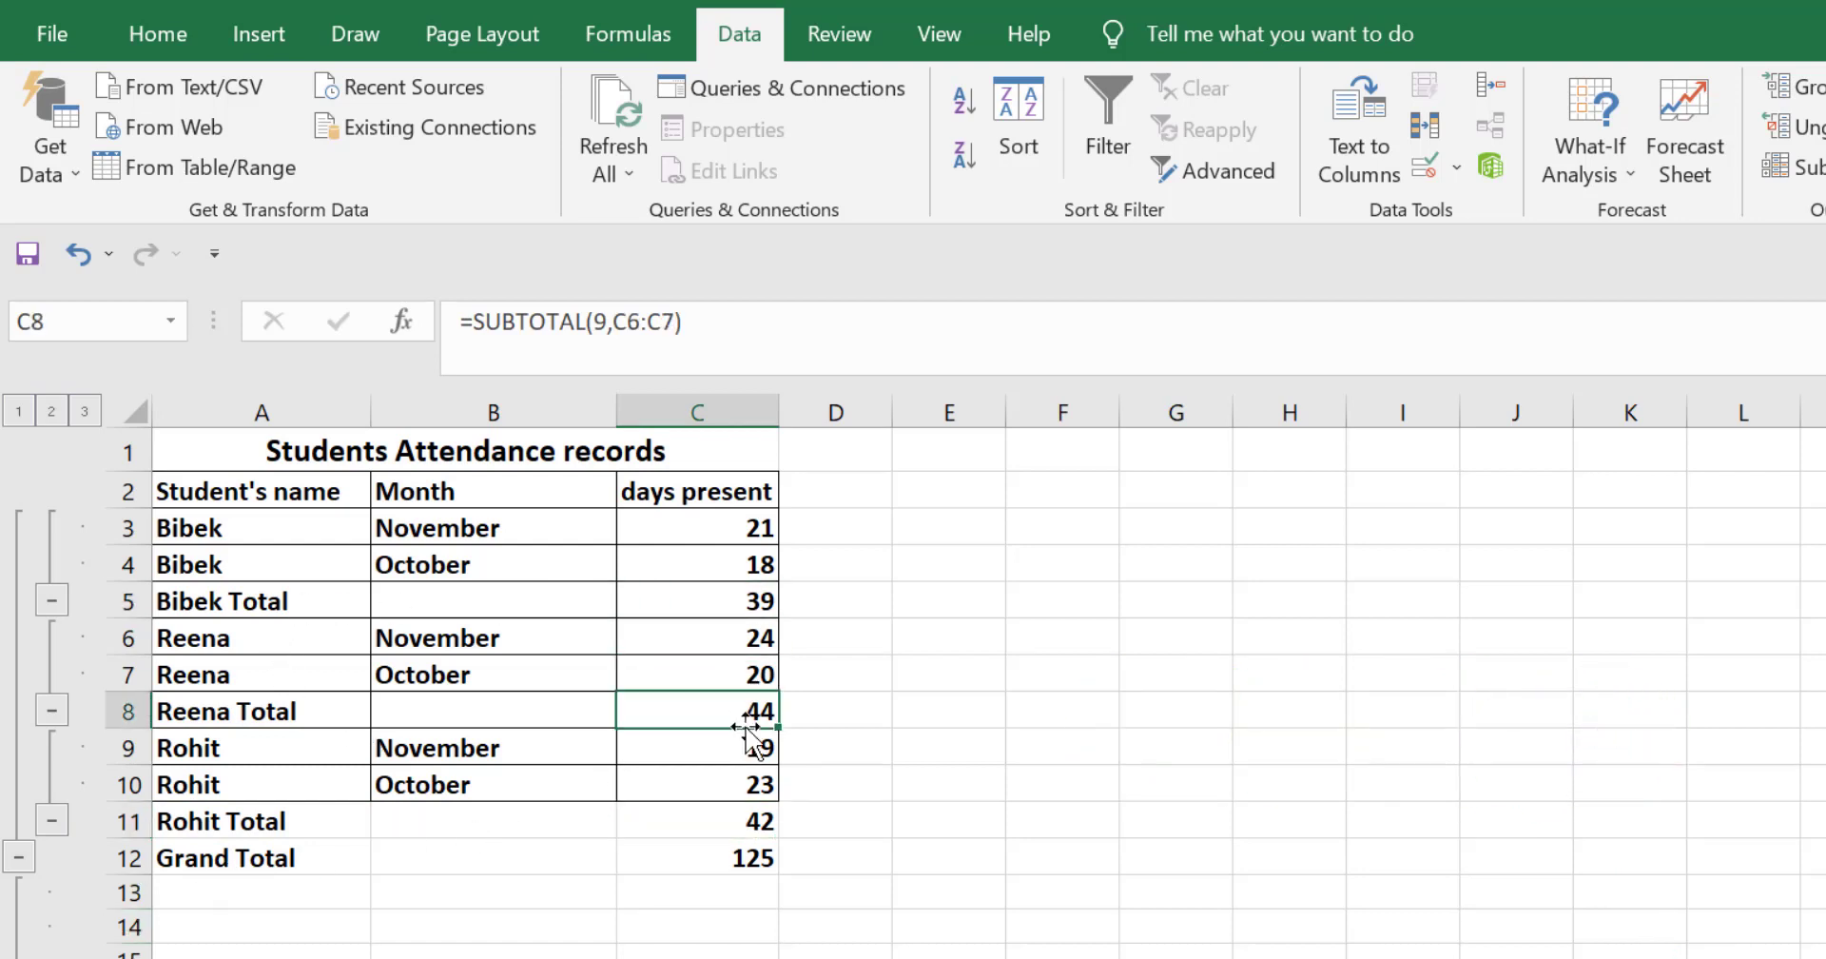
click(727, 819)
click(754, 861)
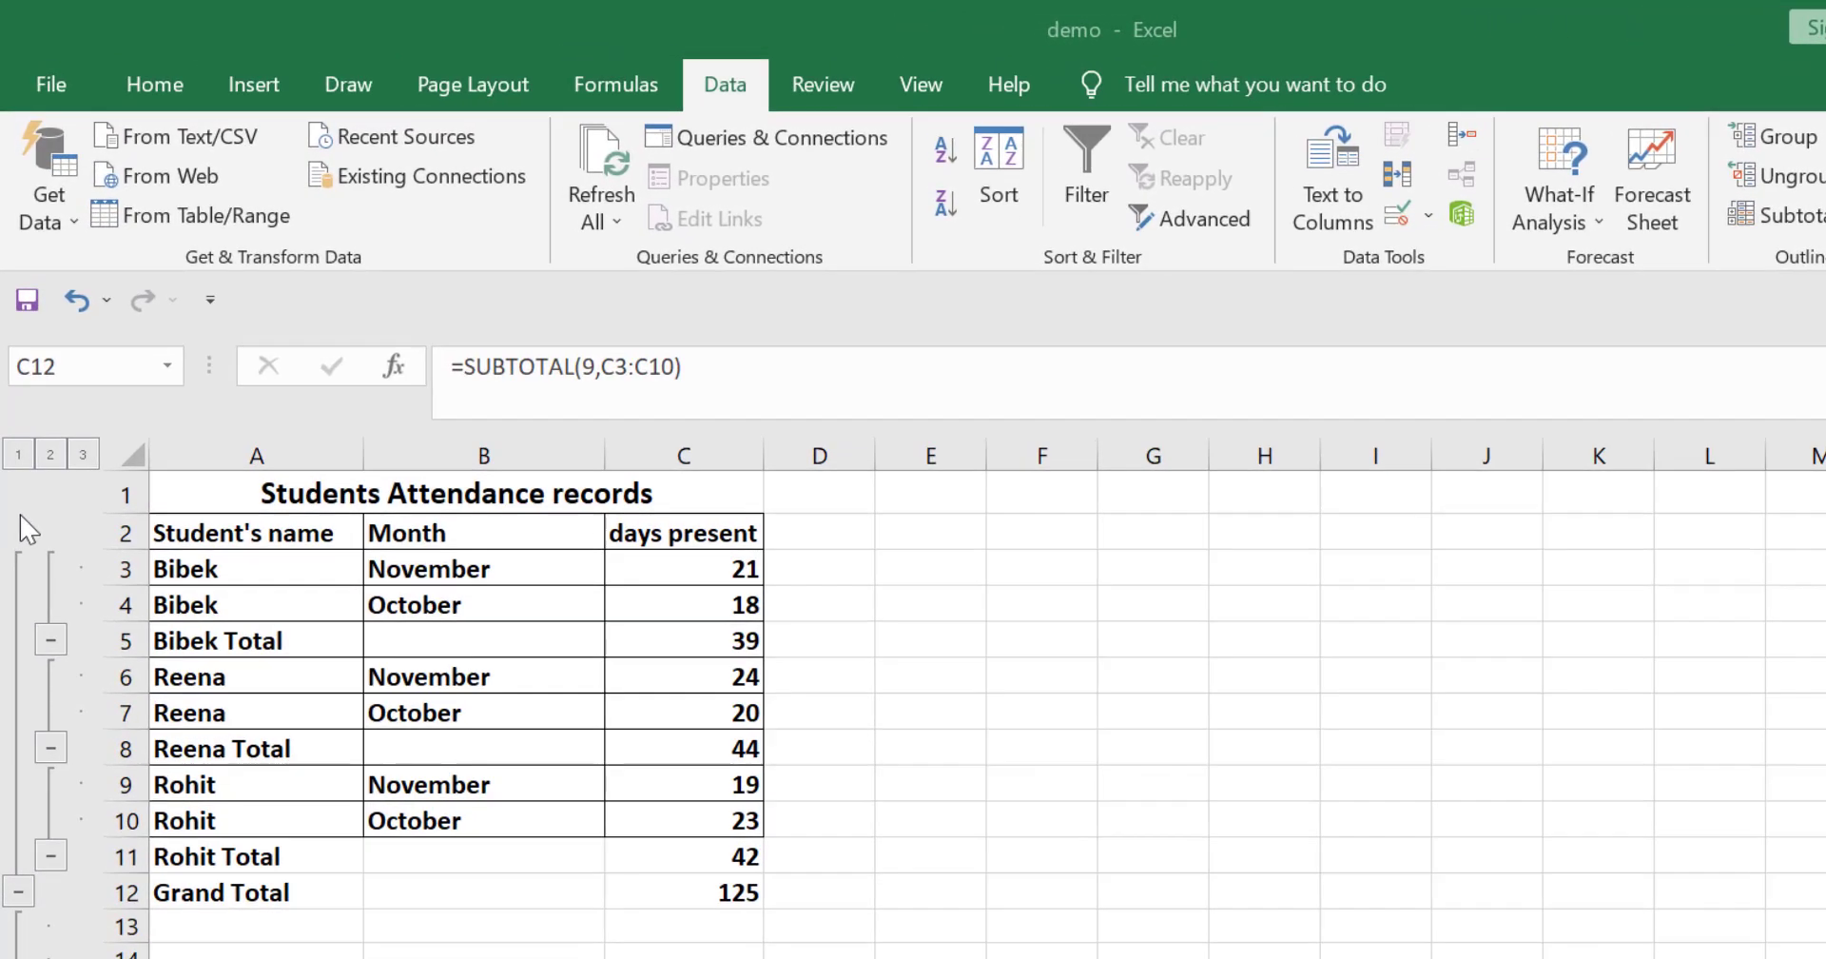
Step: Collapse the attendance outline to level 1, then expand it to levels 2 and 3
click(17, 455)
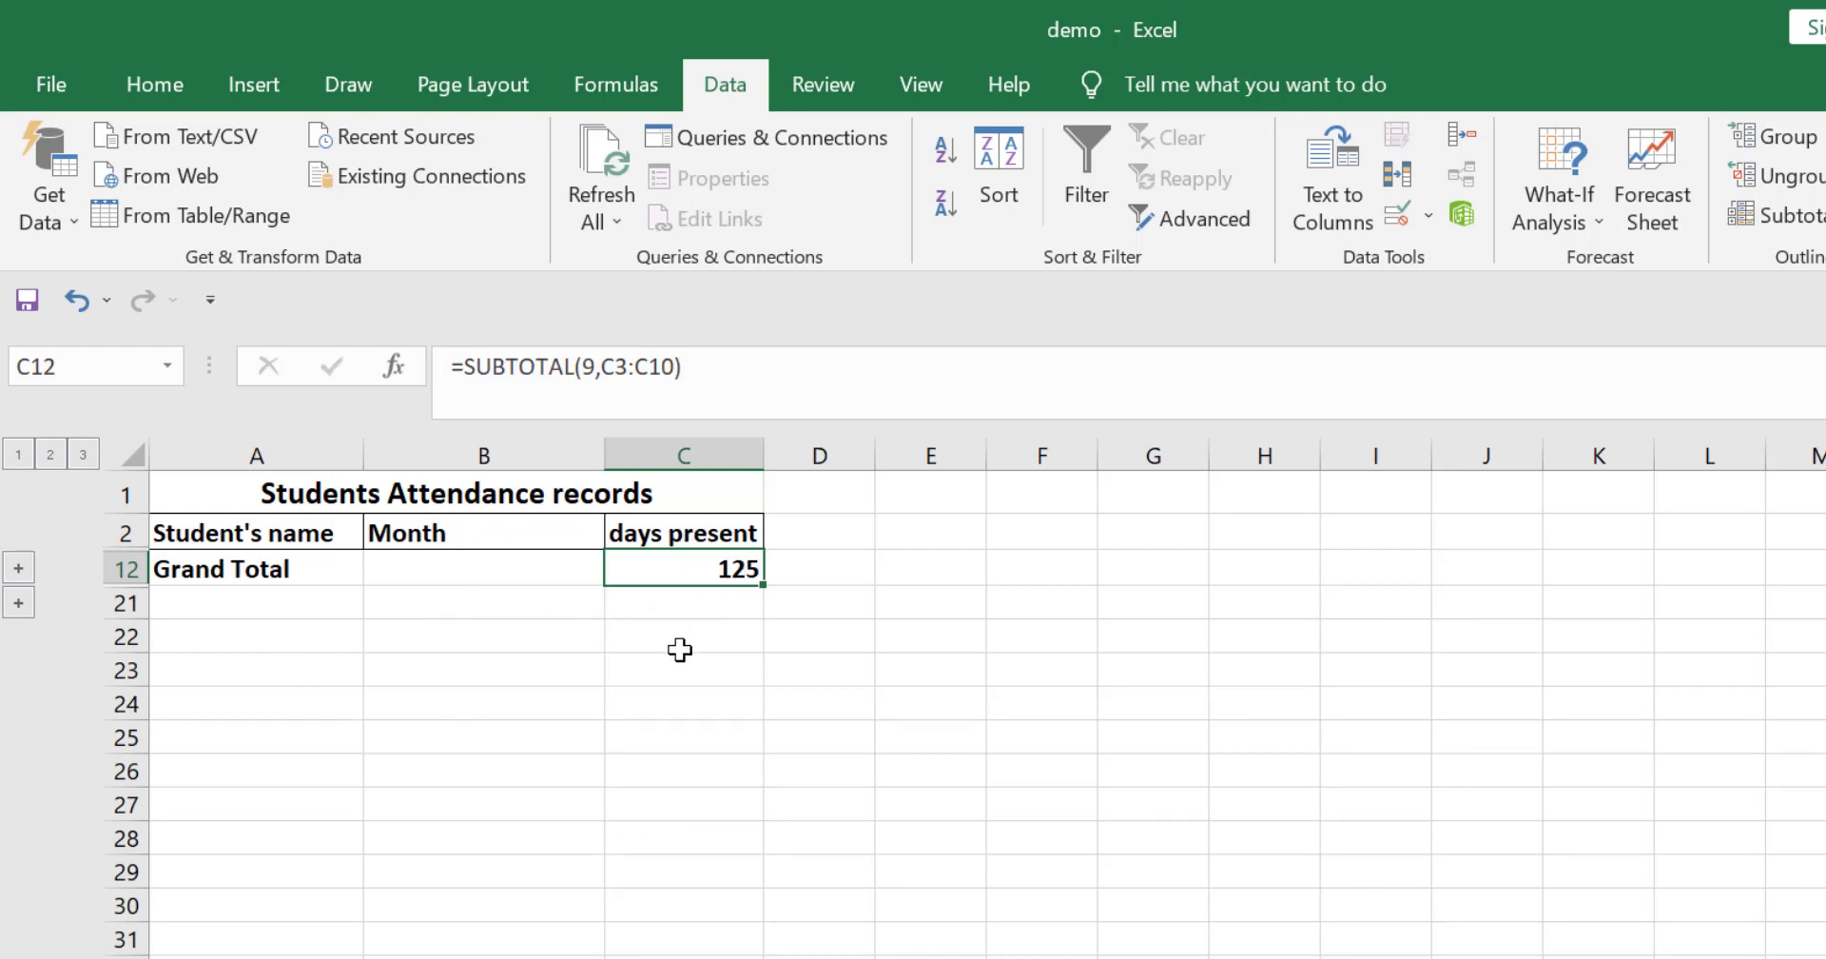
click(50, 454)
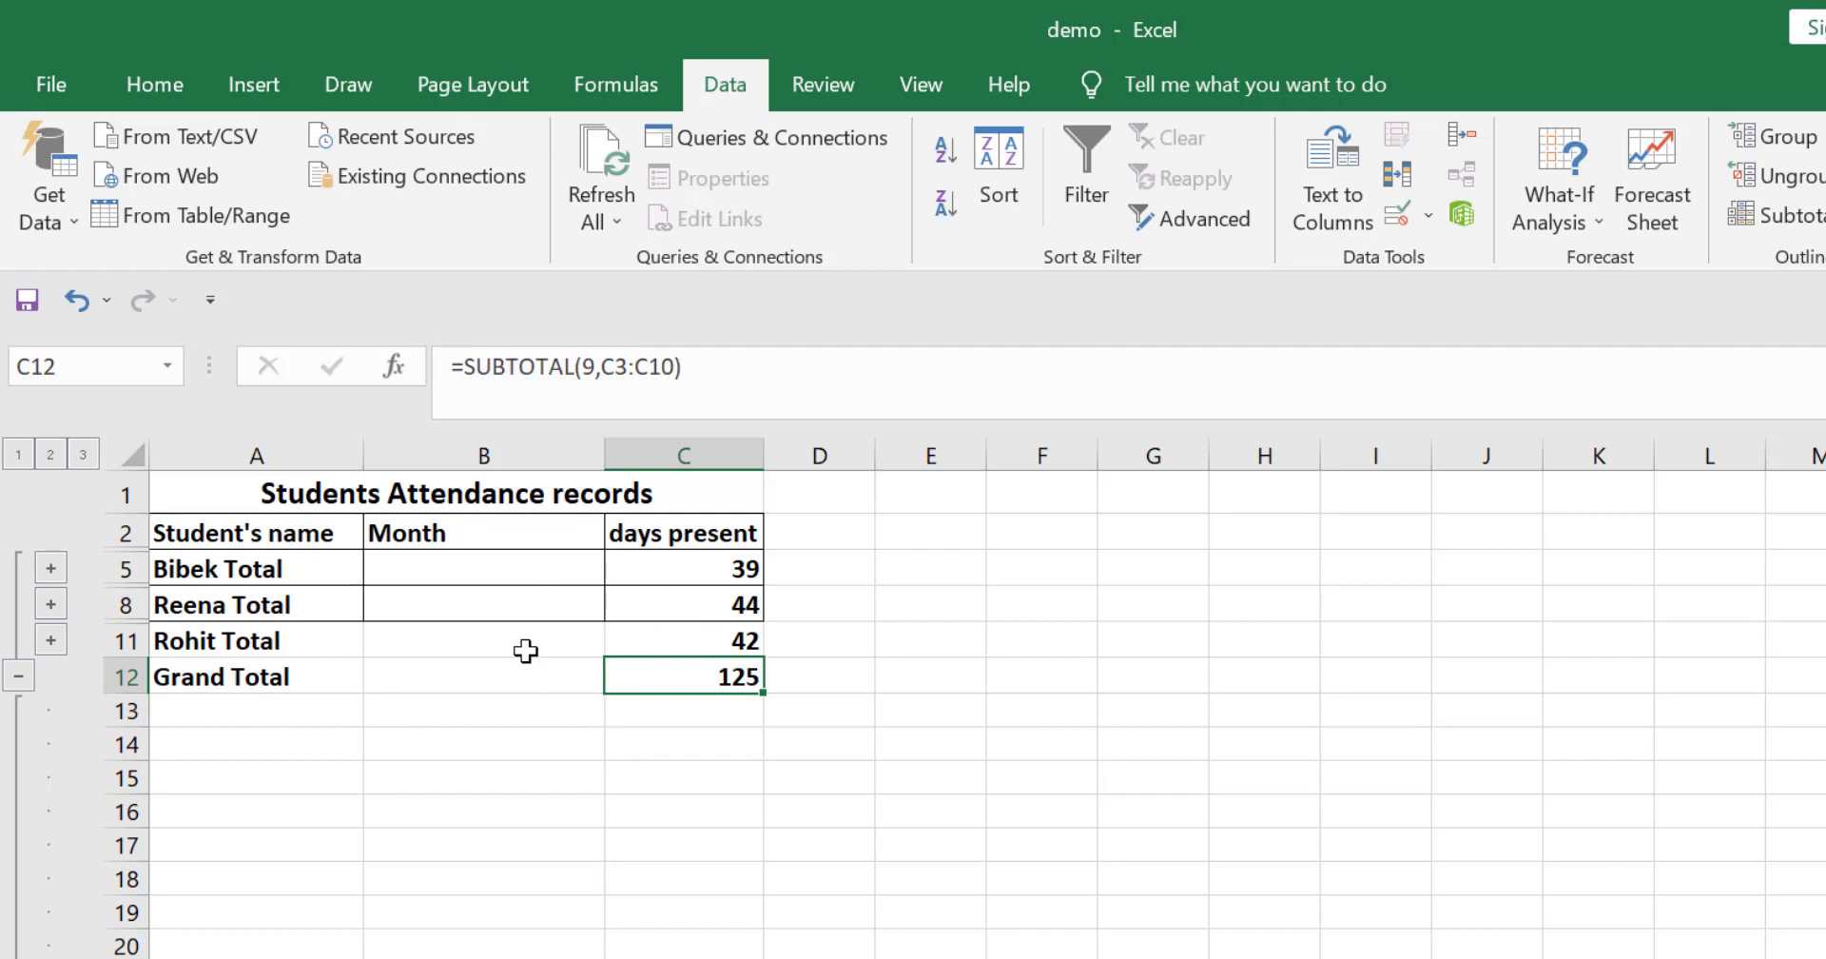
click(84, 454)
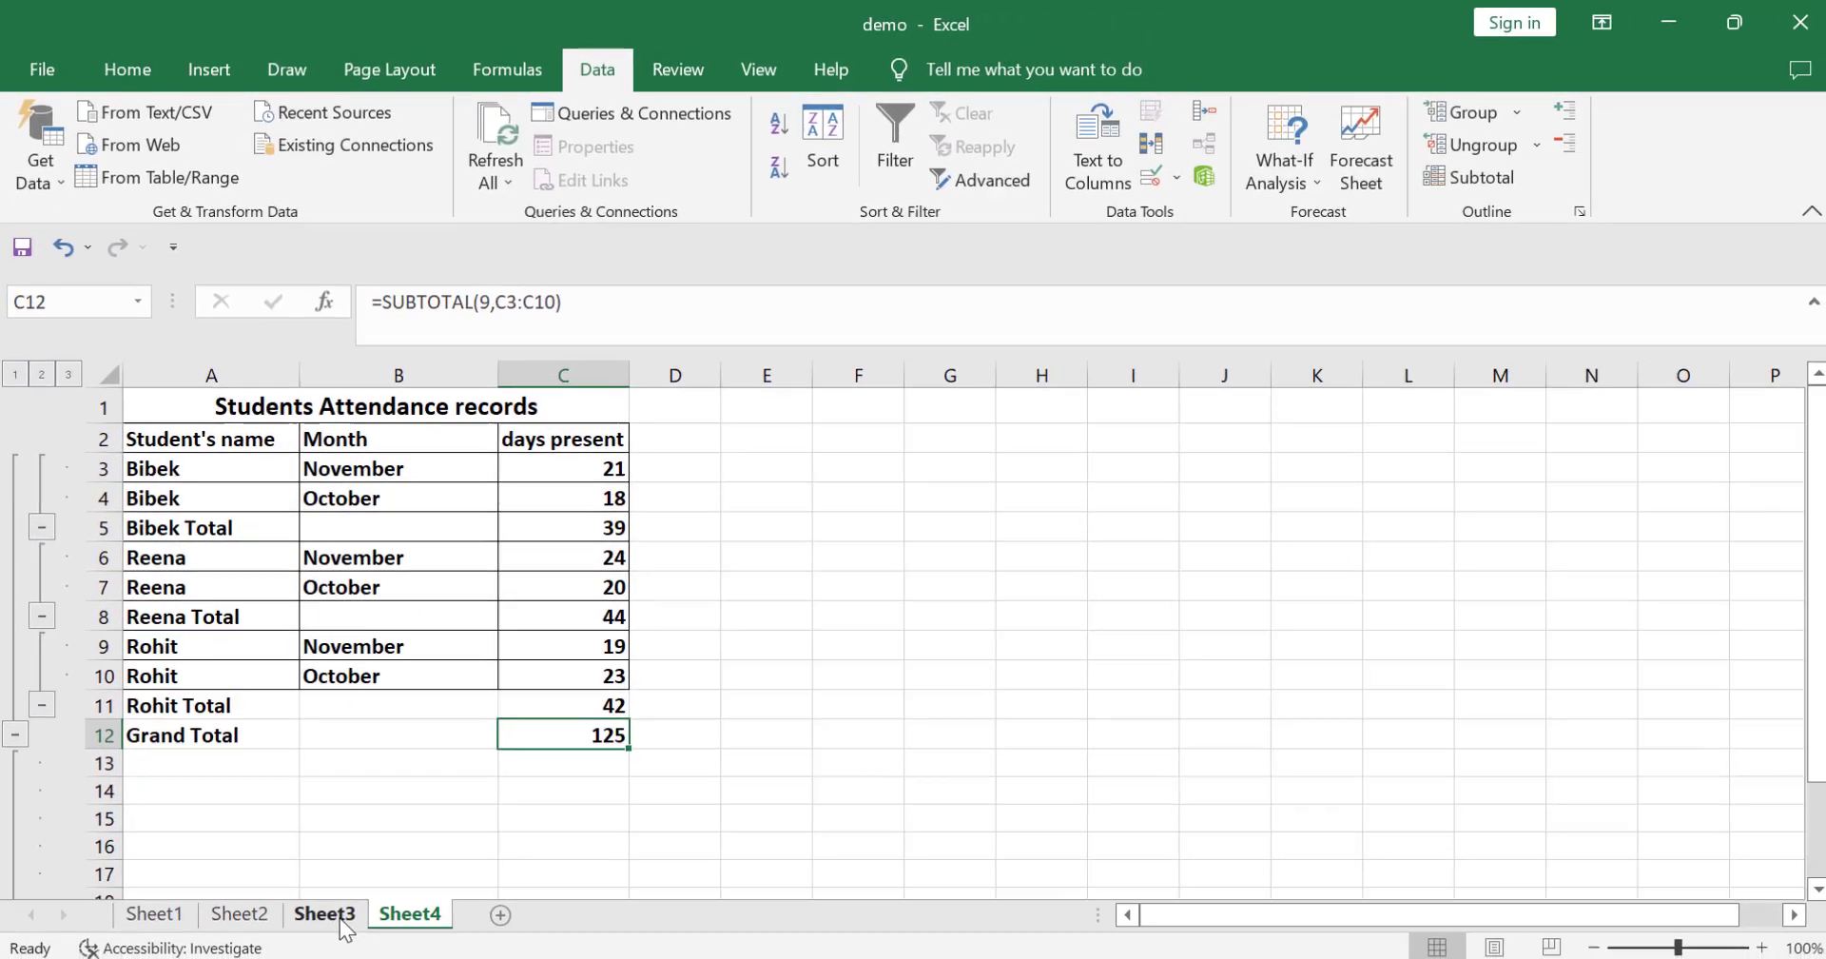
Step: On Sheet3, collapse the Sales Records outline to level 1, then expand it to levels 2 and 3
click(394, 958)
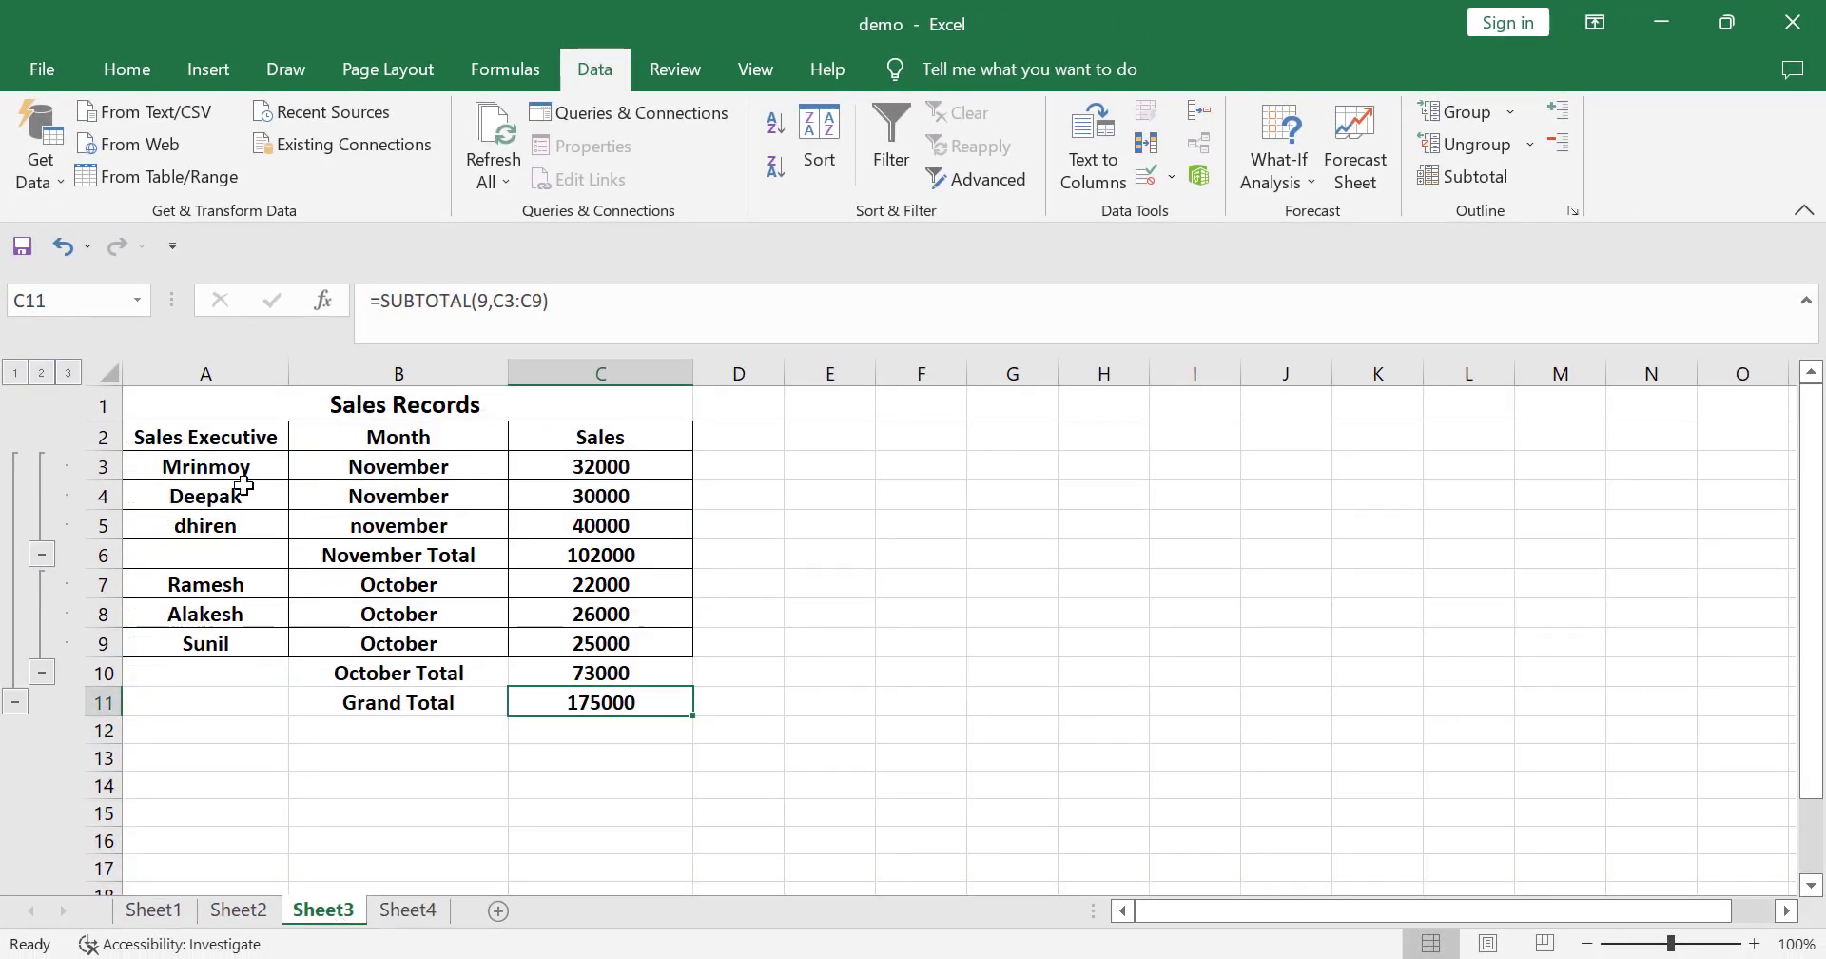
click(17, 373)
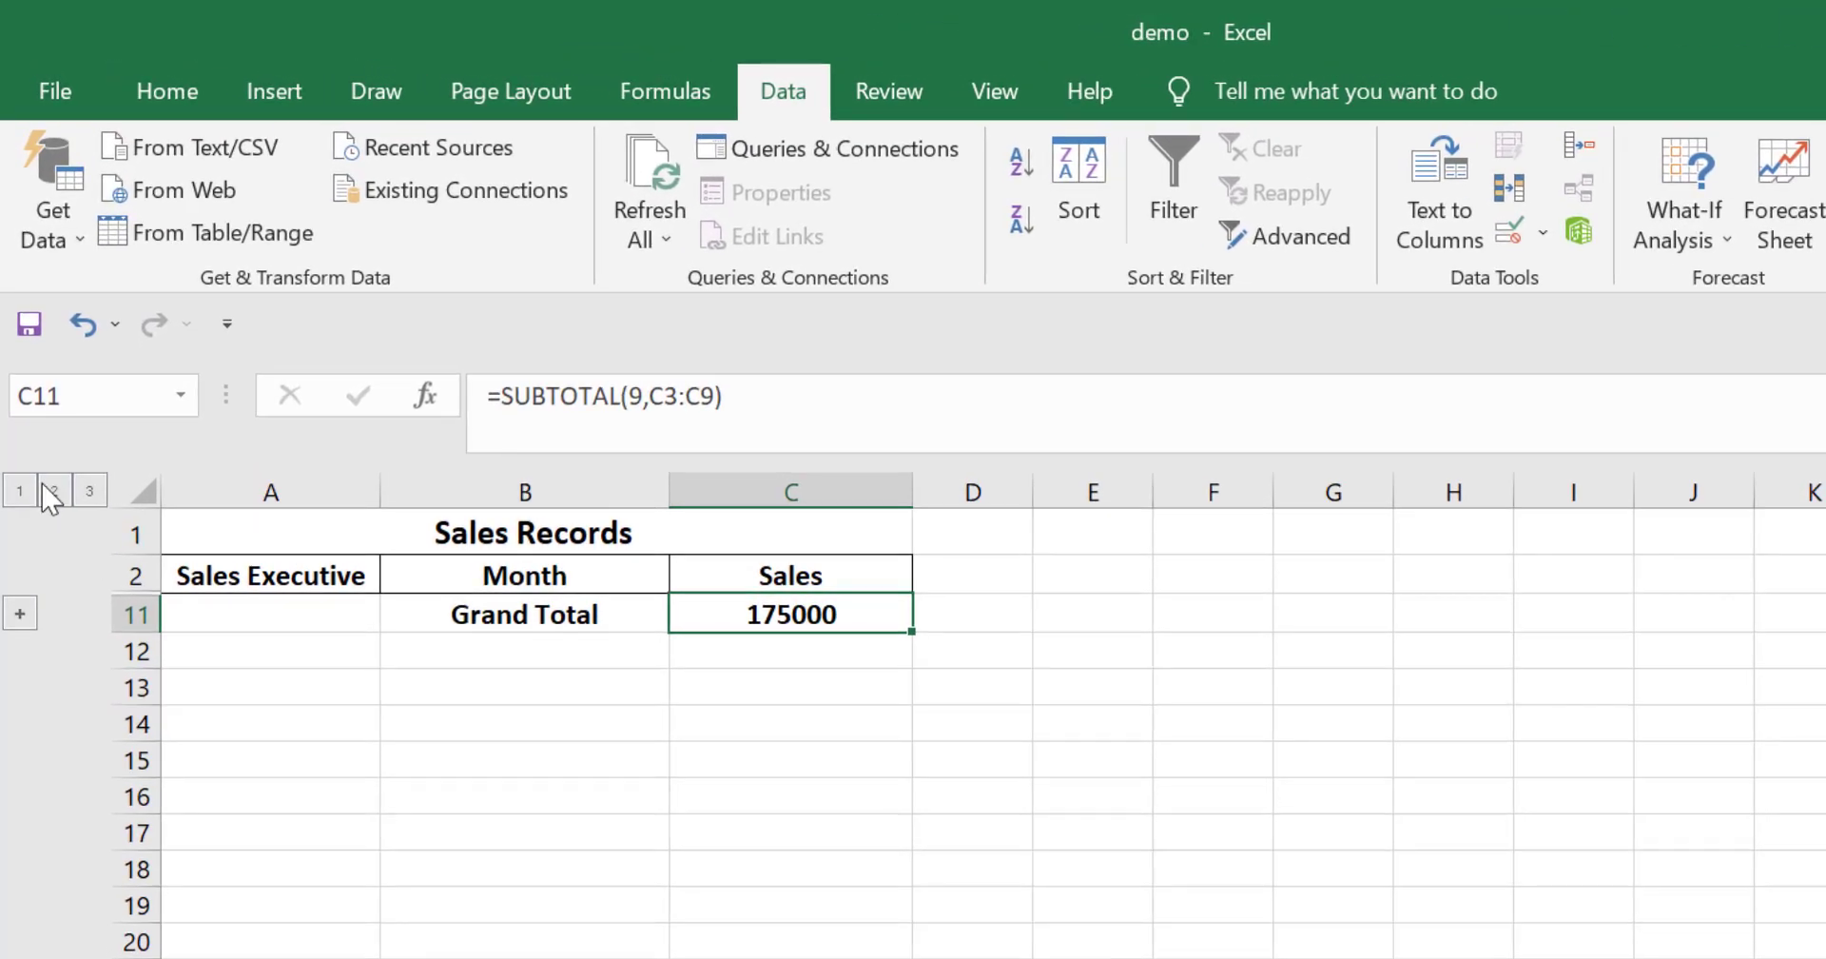
click(50, 446)
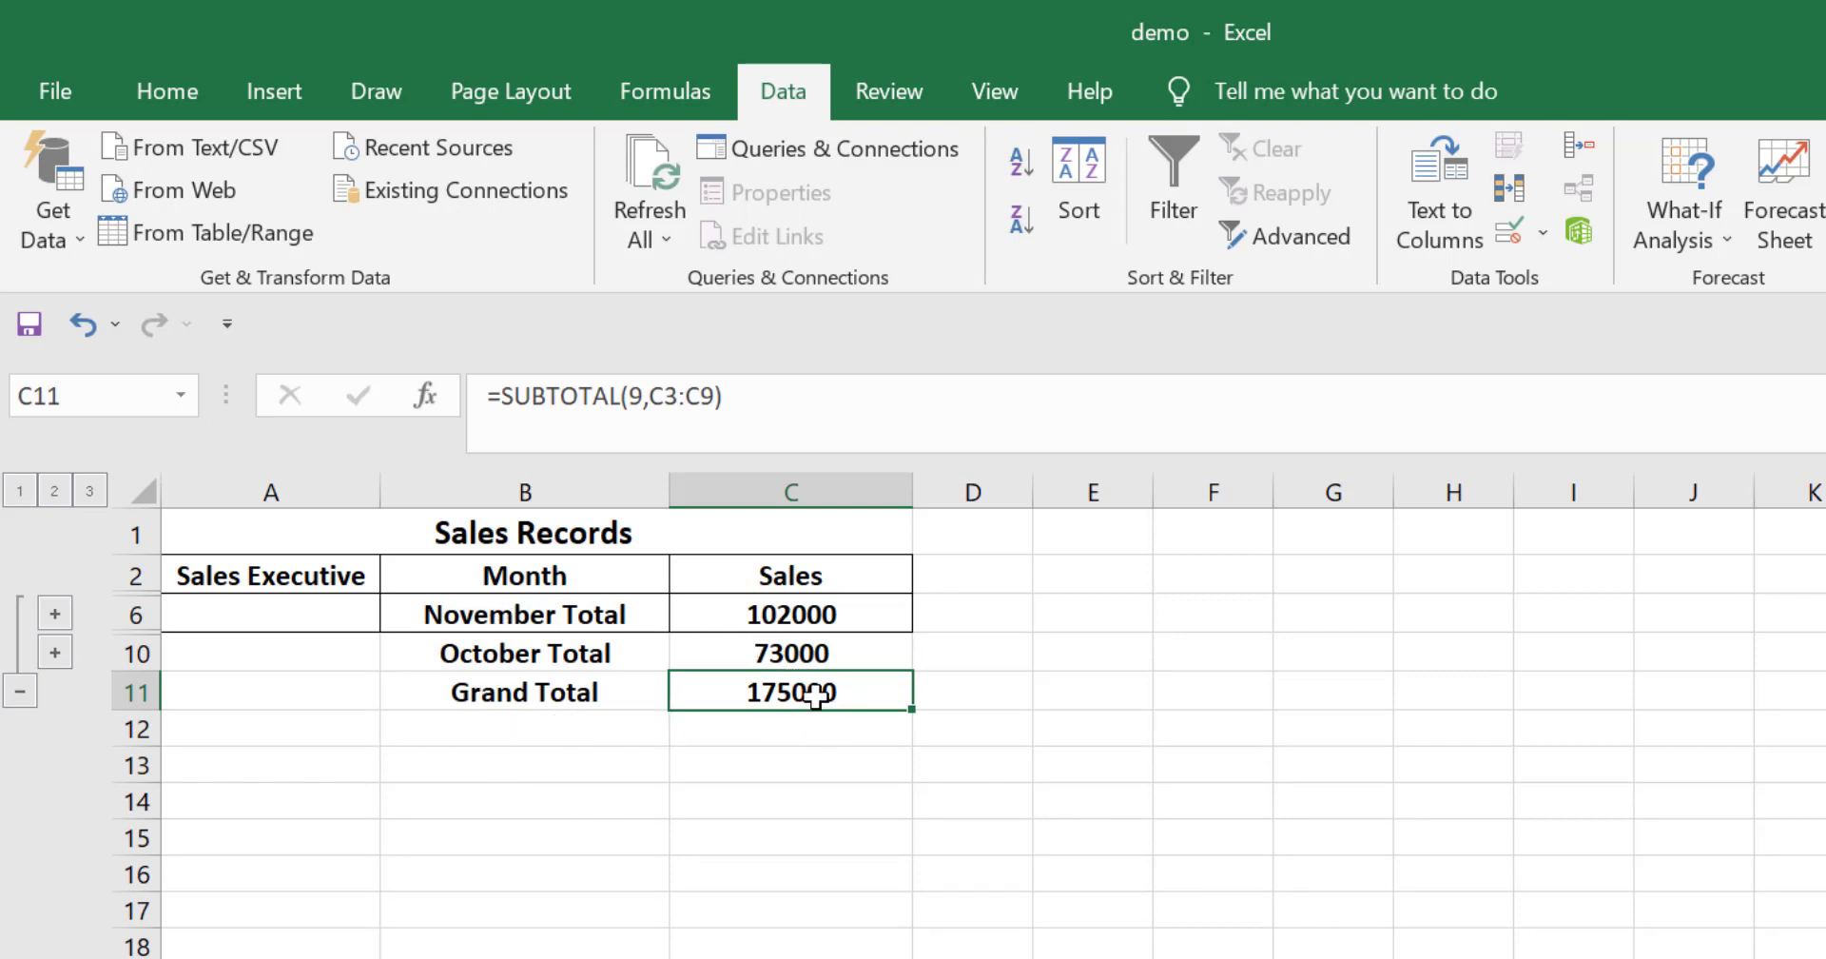
click(90, 493)
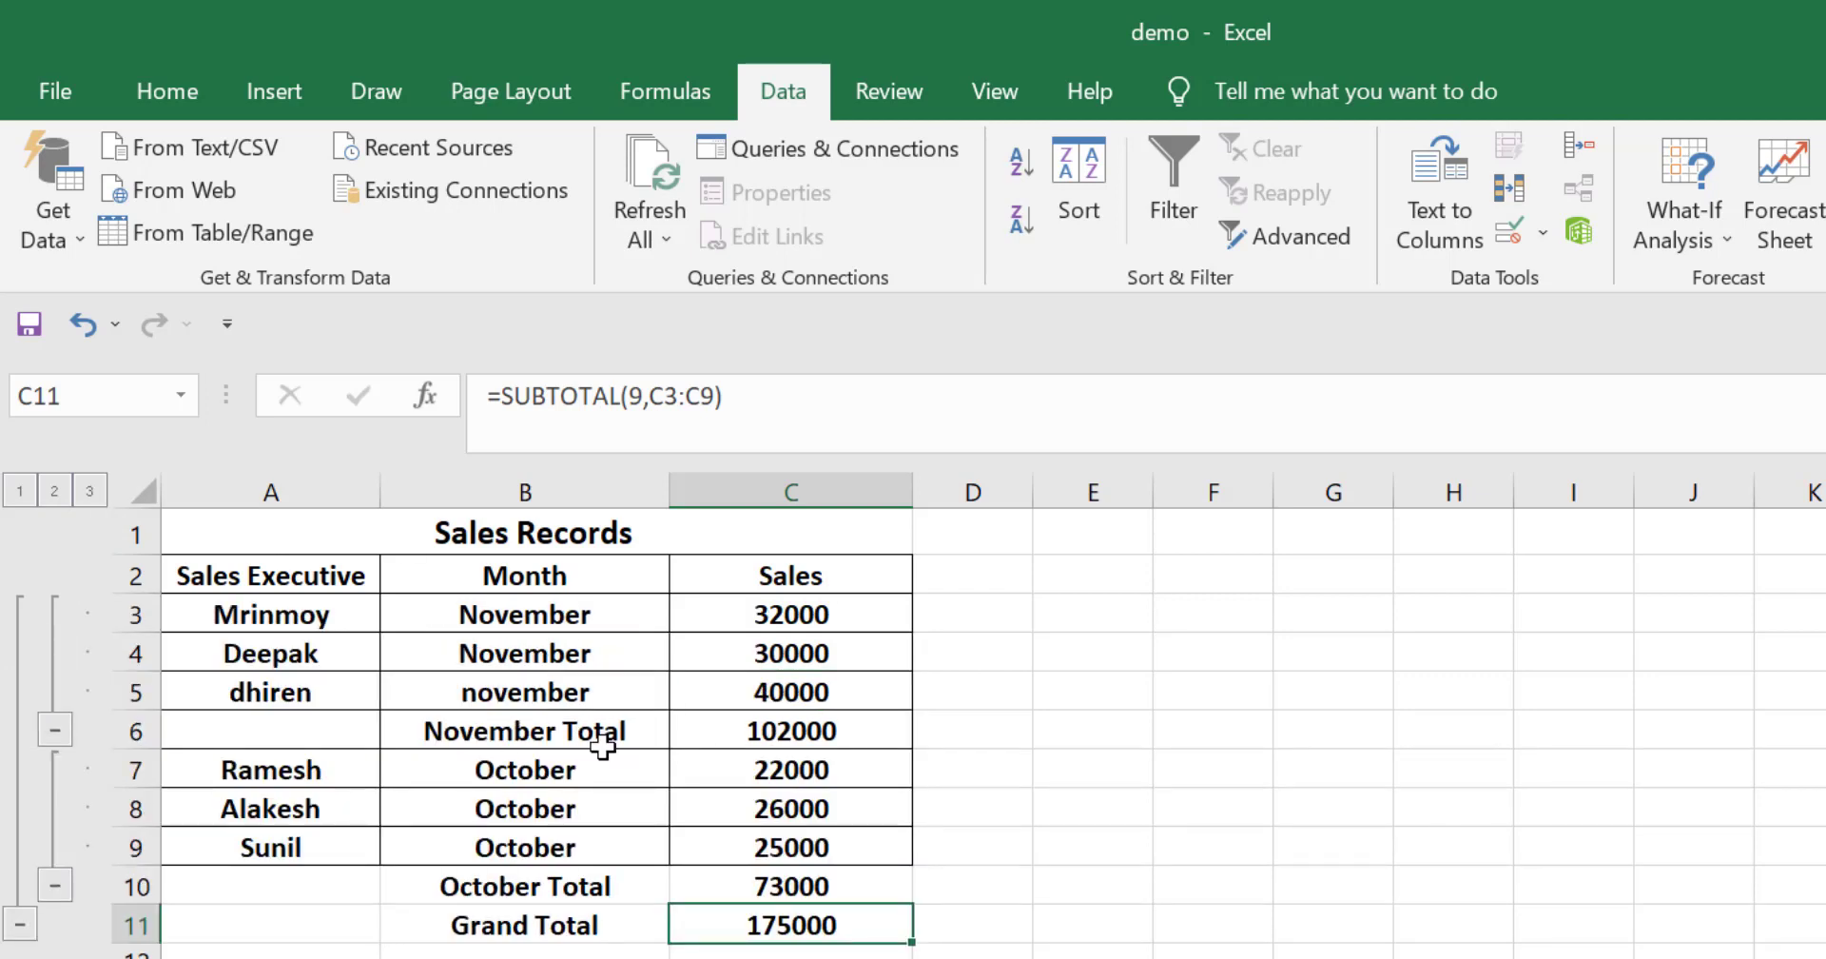